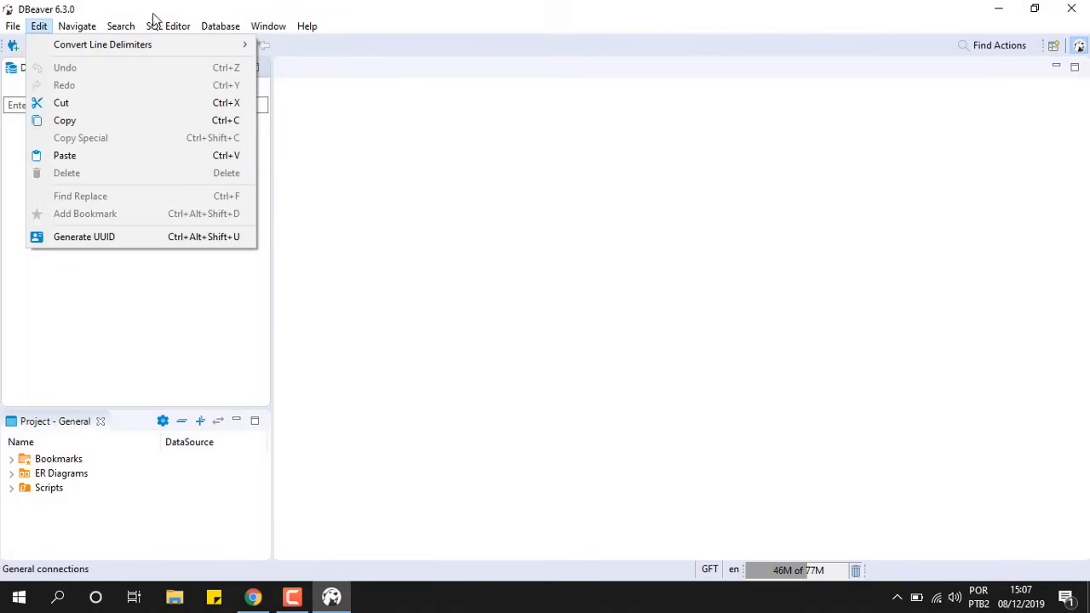
pyautogui.moveTo(226, 34)
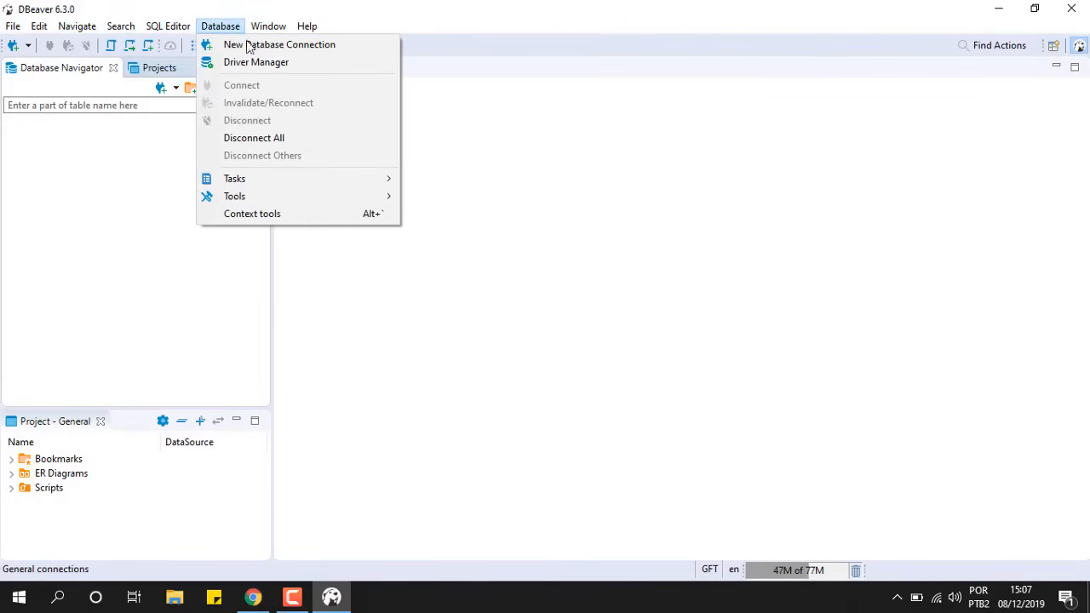
pyautogui.moveTo(258, 29)
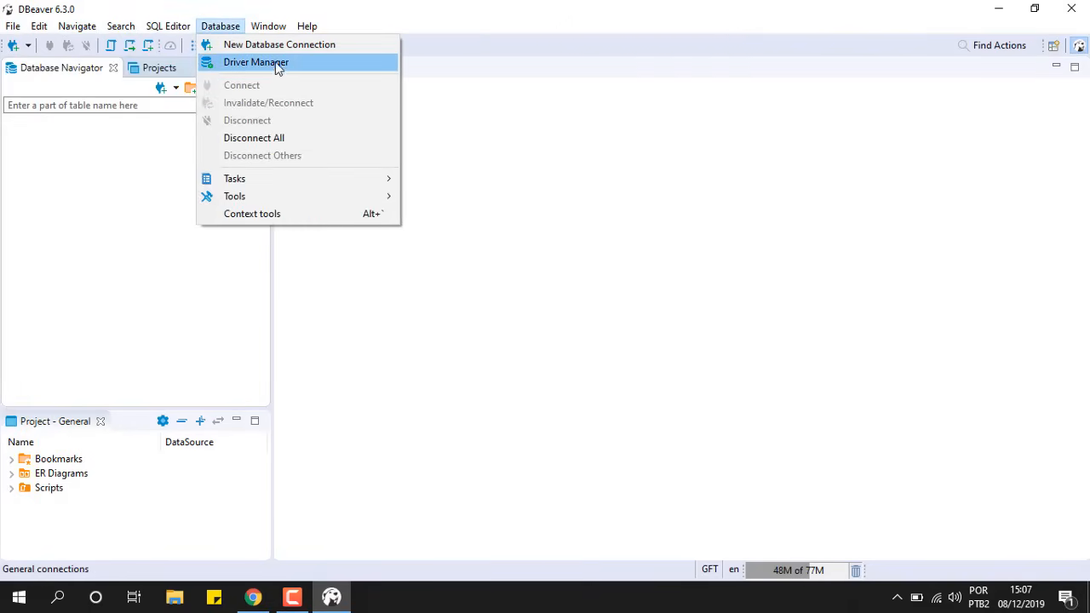
pyautogui.click(104, 226)
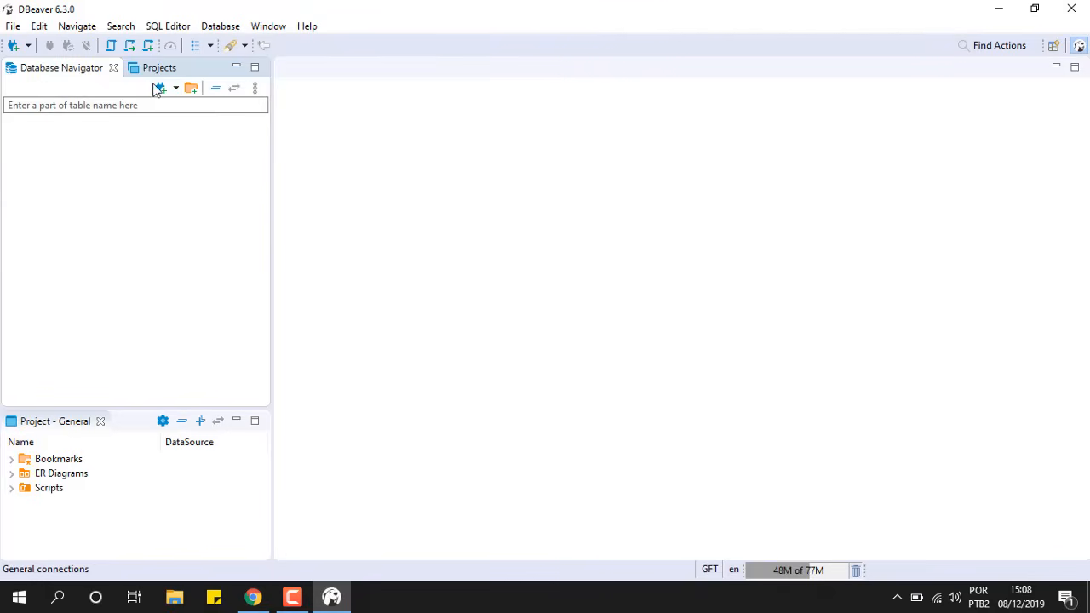
# Start a new database connection, choose the SQL Server driver and proceed to its connection settings.
pyautogui.click(161, 88)
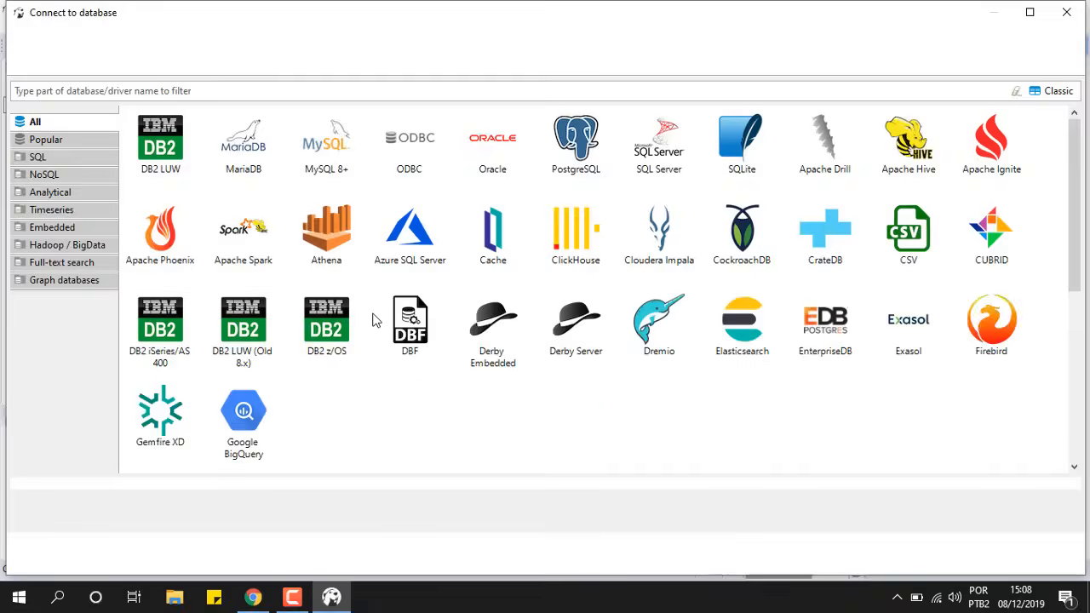
pyautogui.scroll(-1, 579, 258)
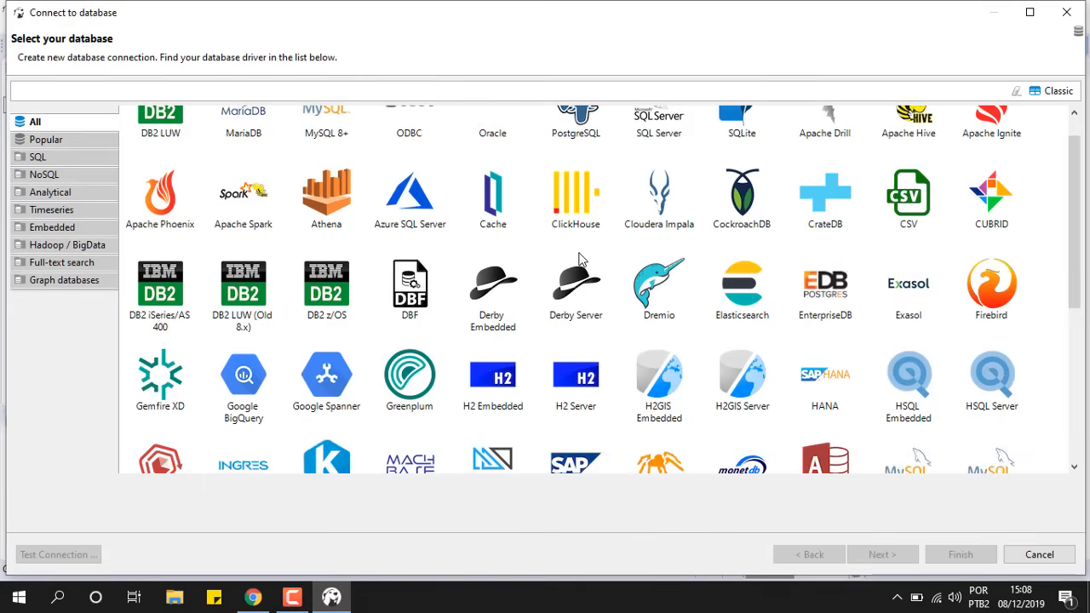
pyautogui.click(527, 309)
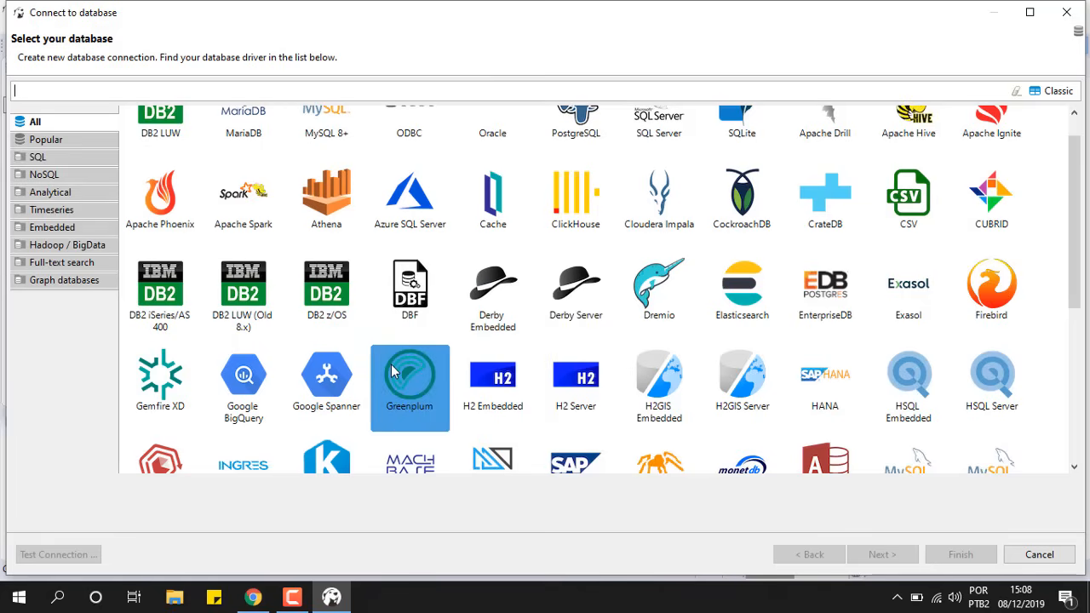
pyautogui.click(380, 337)
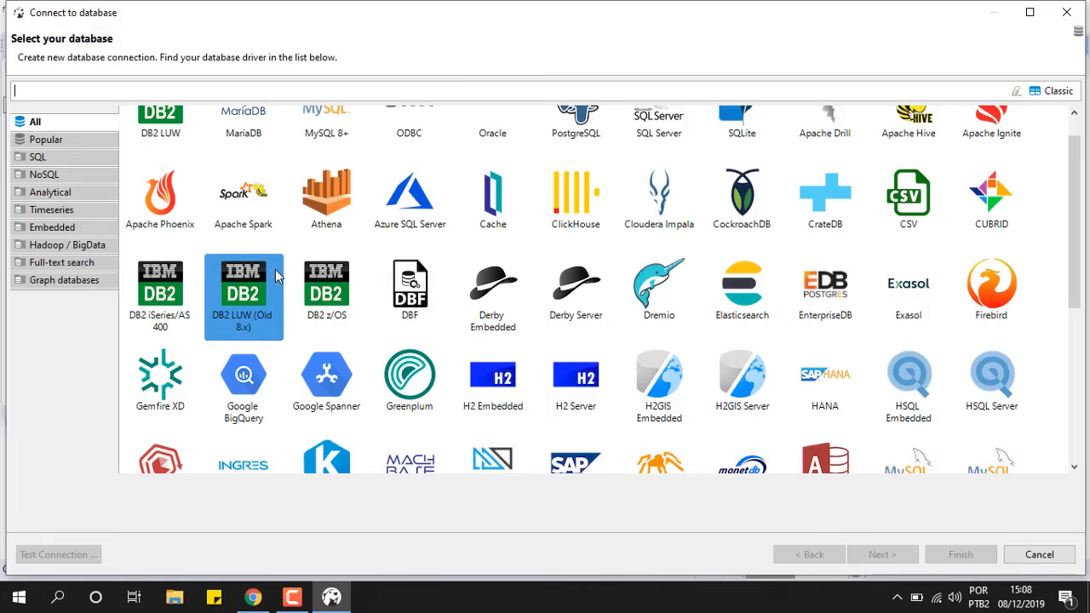
pyautogui.scroll(-1, 277, 270)
pyautogui.scroll(1, 344, 361)
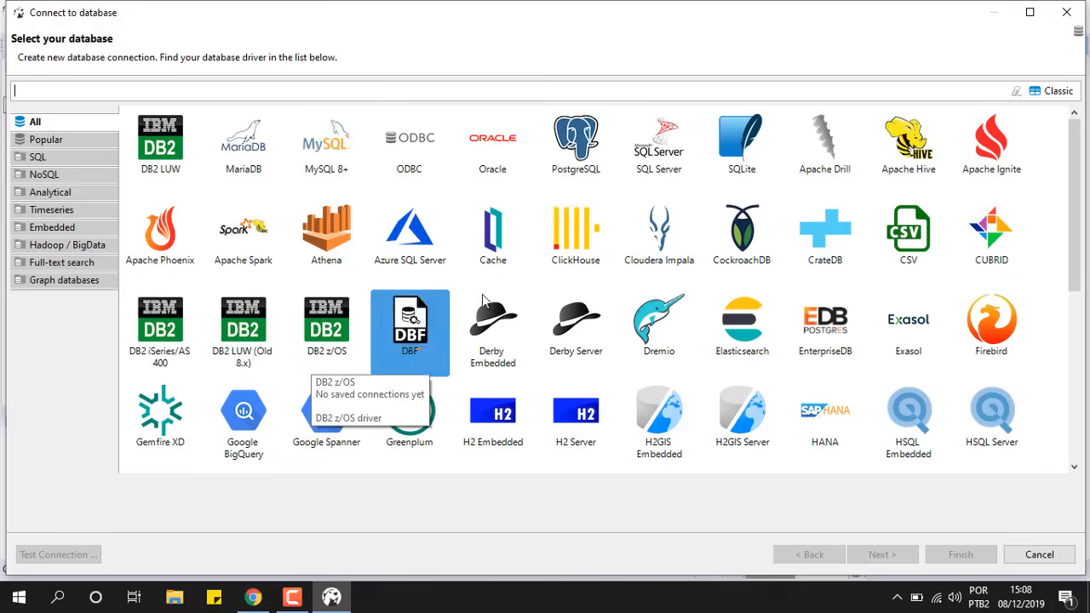
pyautogui.click(664, 150)
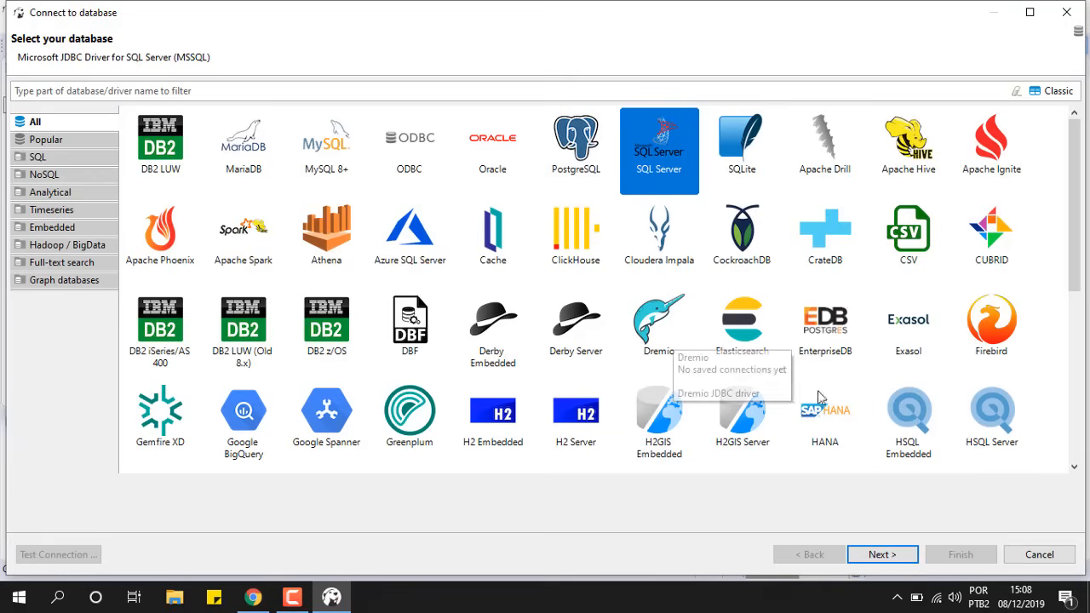
pyautogui.click(877, 553)
# Set the connection's database/schema to AdventureWorks2012 on the localhost server.
pyautogui.click(127, 117)
pyautogui.doubleClick(142, 115)
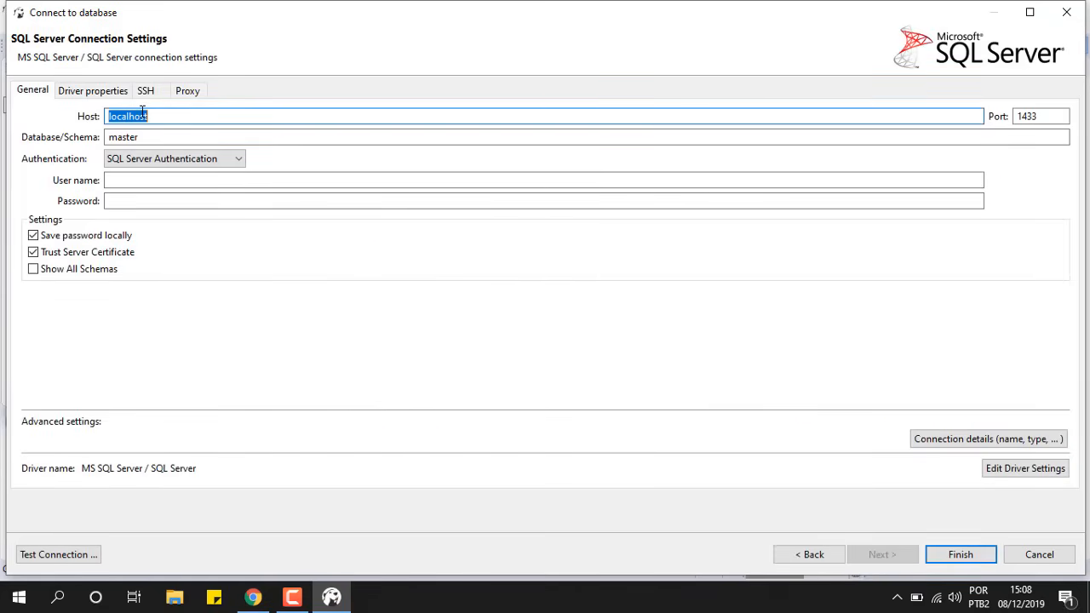
pyautogui.doubleClick(124, 138)
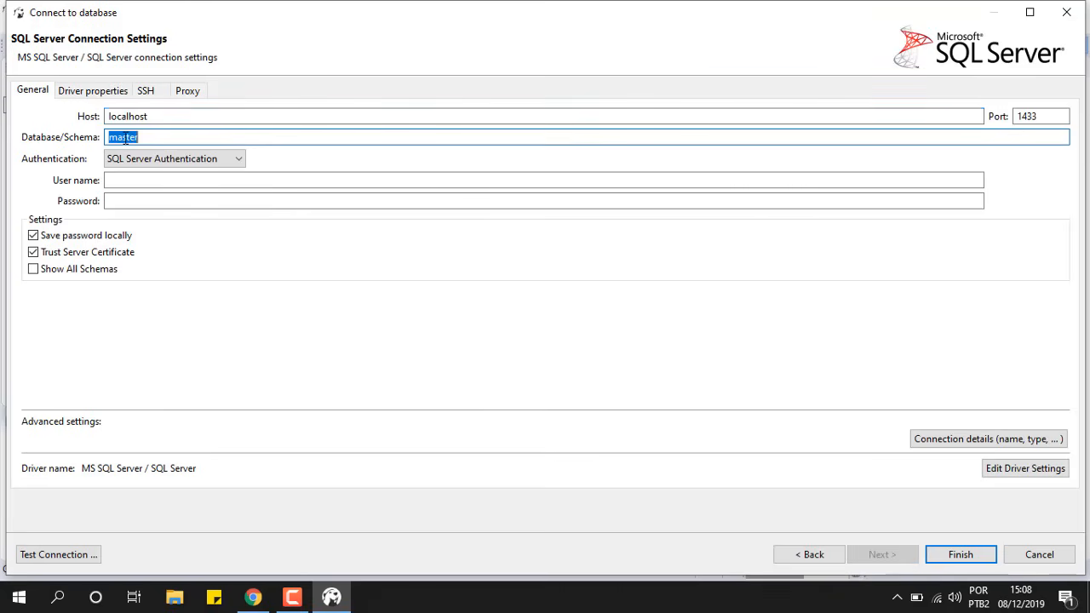
pyautogui.write('AdventureWorks2012')
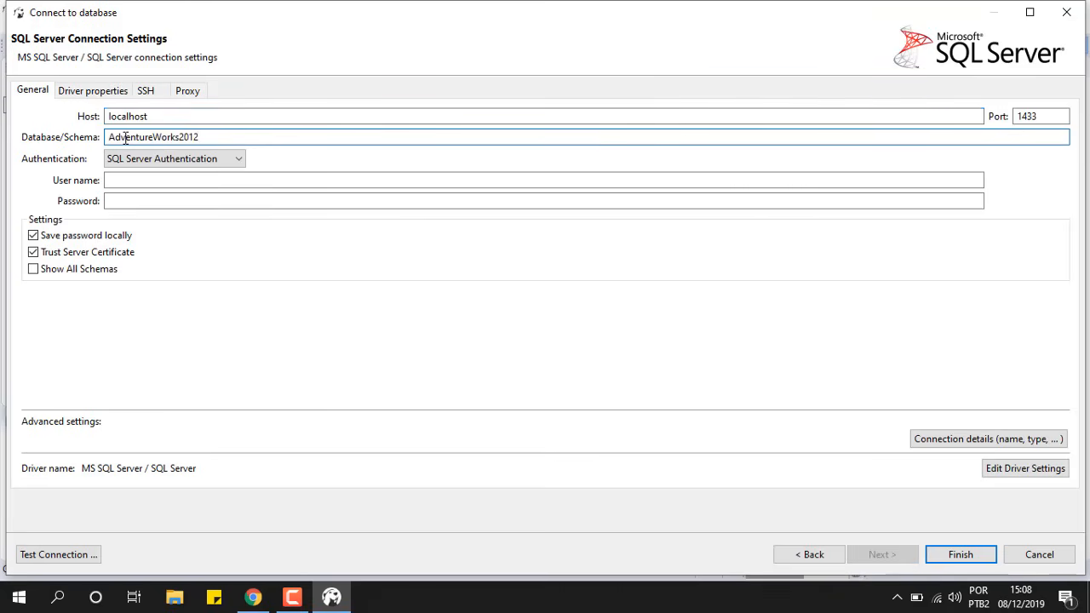
# Enter sa as the SQL Server Authentication user name, fill in the account password, and check the port.
pyautogui.click(191, 179)
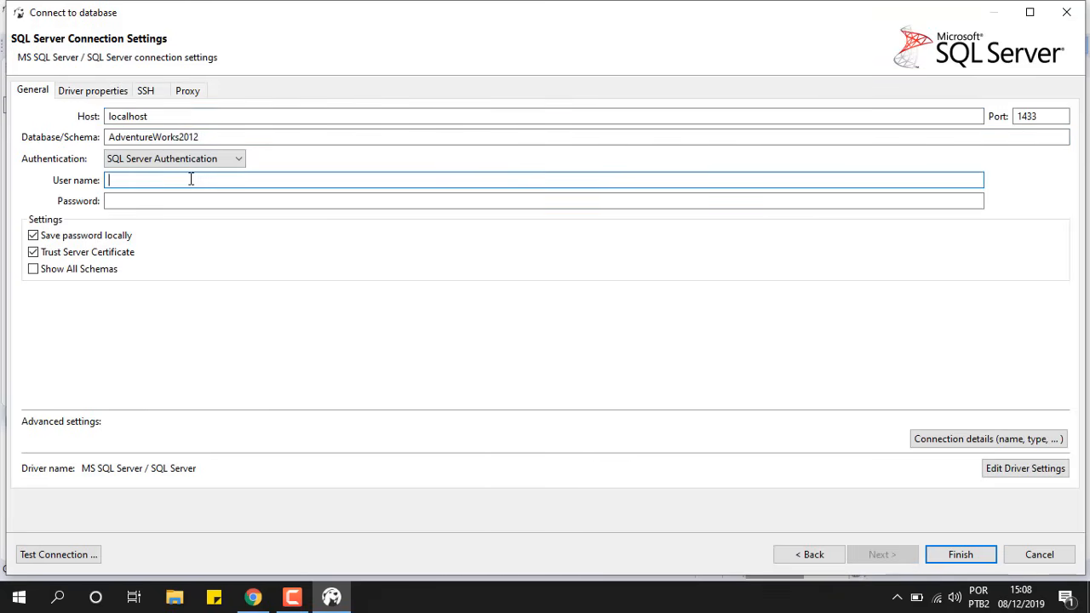
pyautogui.press('Tab')
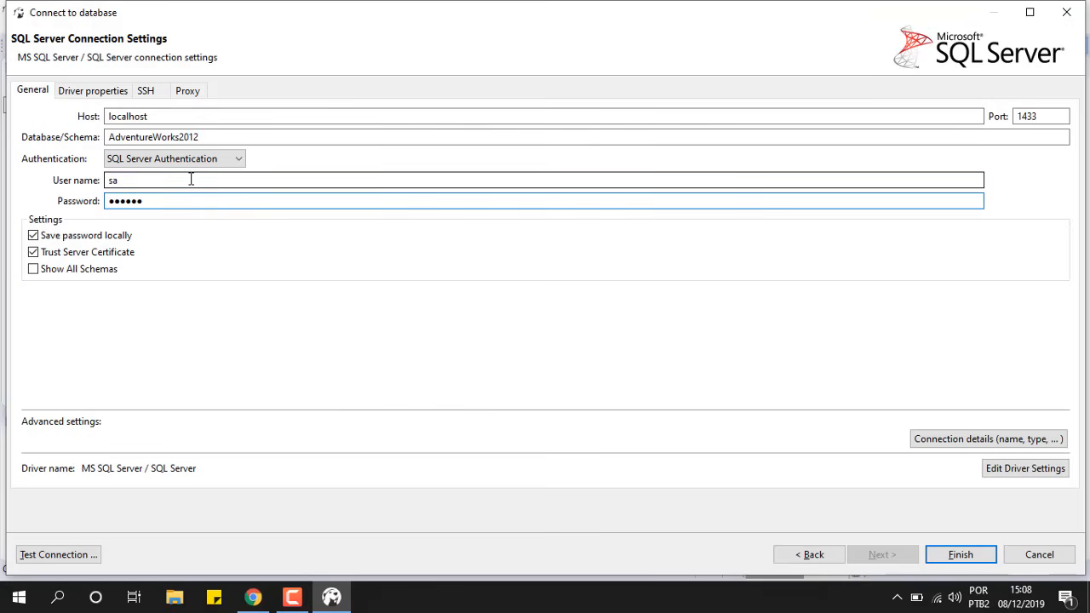
pyautogui.doubleClick(1048, 110)
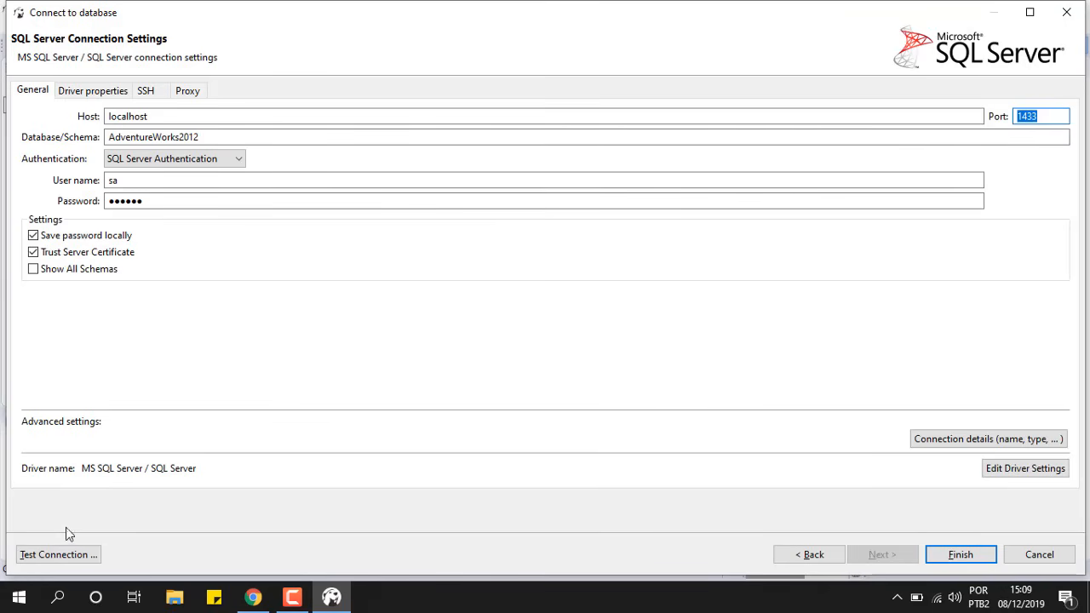
# Test the SQL Server connection, dismiss the test report, and finish creating the connection.
pyautogui.click(59, 554)
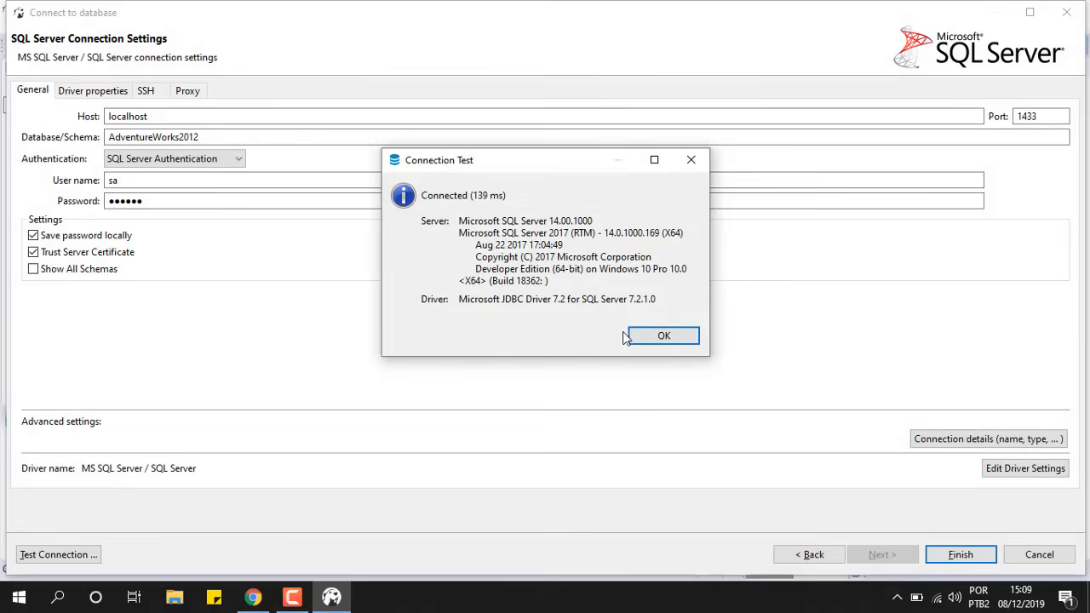
pyautogui.click(662, 336)
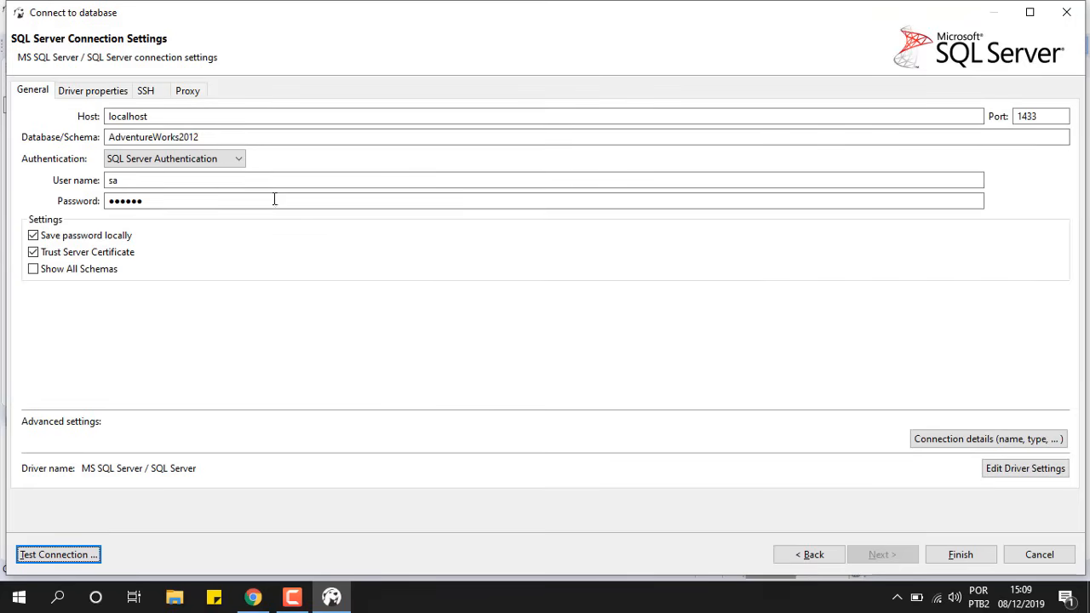
pyautogui.click(962, 555)
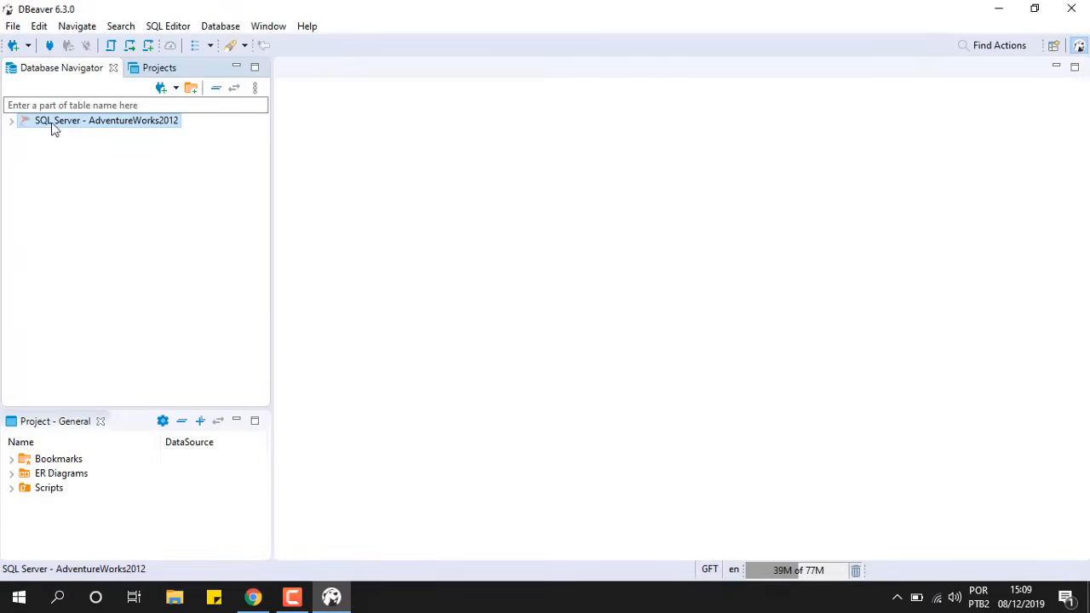
# Open the new SQL Server connection and expand AdventureWorks2012 with its schemas, database triggers and administration folders.
pyautogui.click(11, 121)
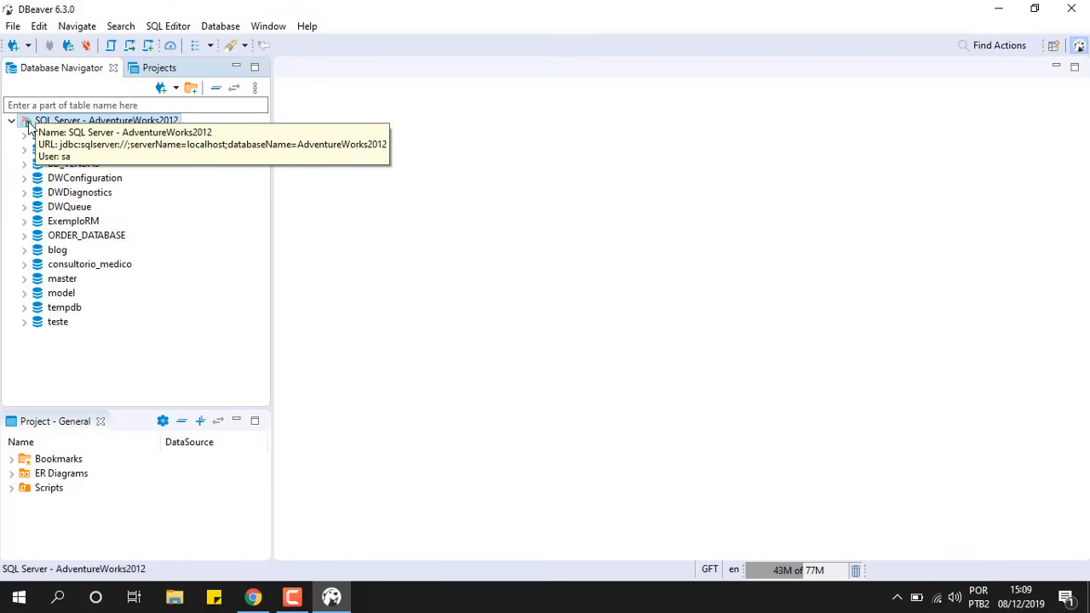
pyautogui.click(23, 134)
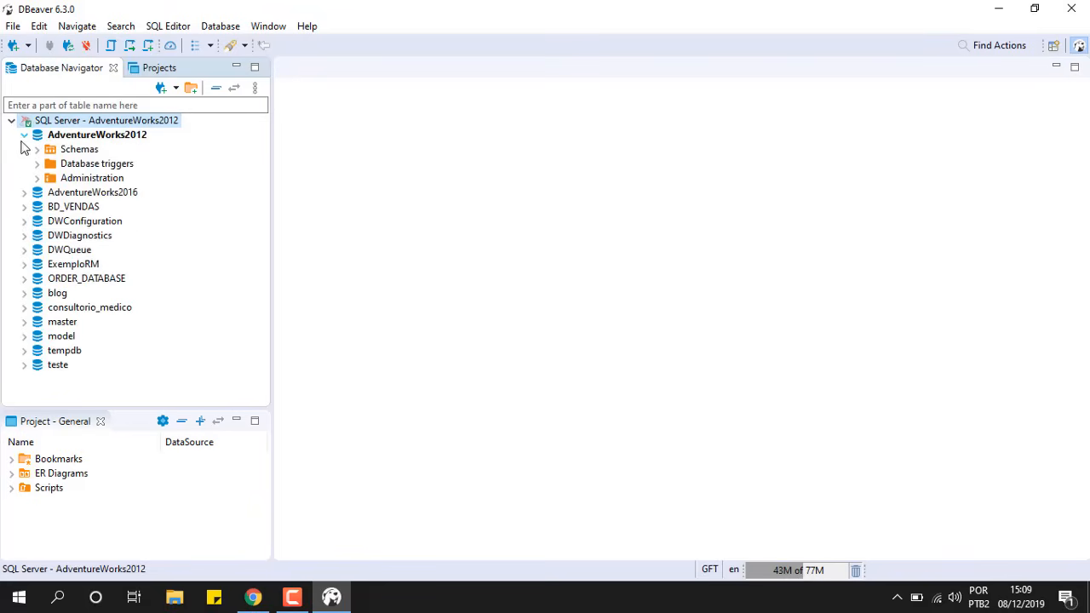
pyautogui.click(37, 150)
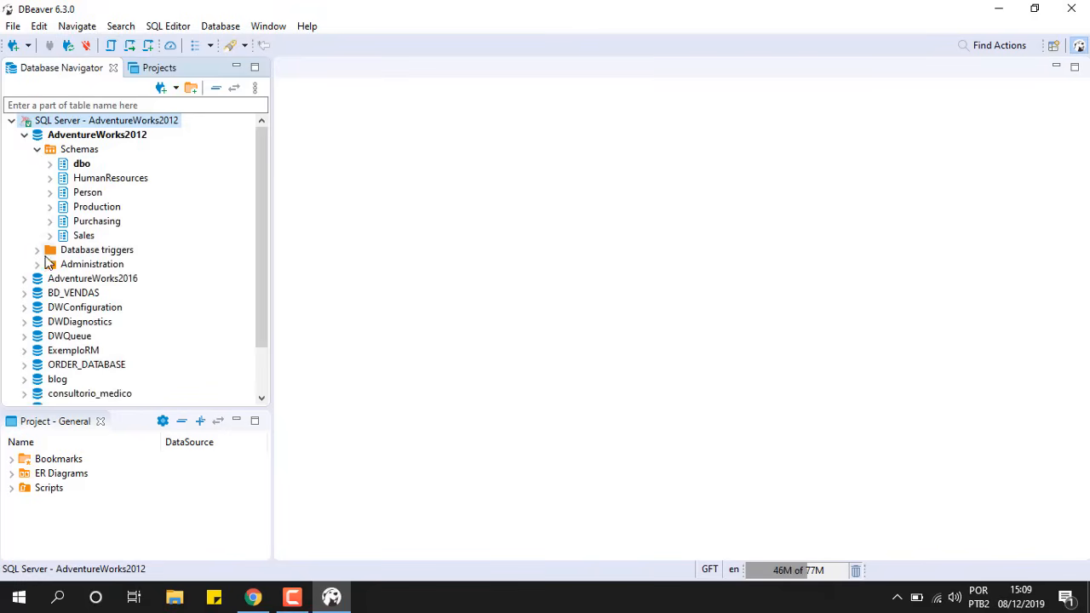
pyautogui.click(38, 250)
pyautogui.click(36, 280)
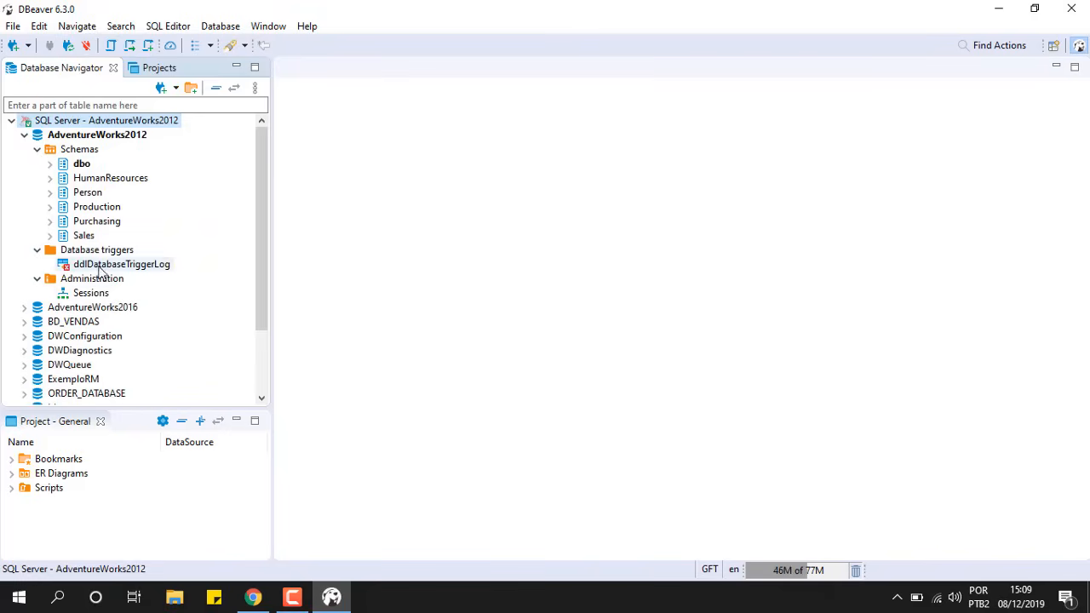
# Examine the HumanResources schema's tables, views, indexes, procedures, sequences, synonyms, triggers and data types, and the Department table's structure.
pyautogui.click(50, 178)
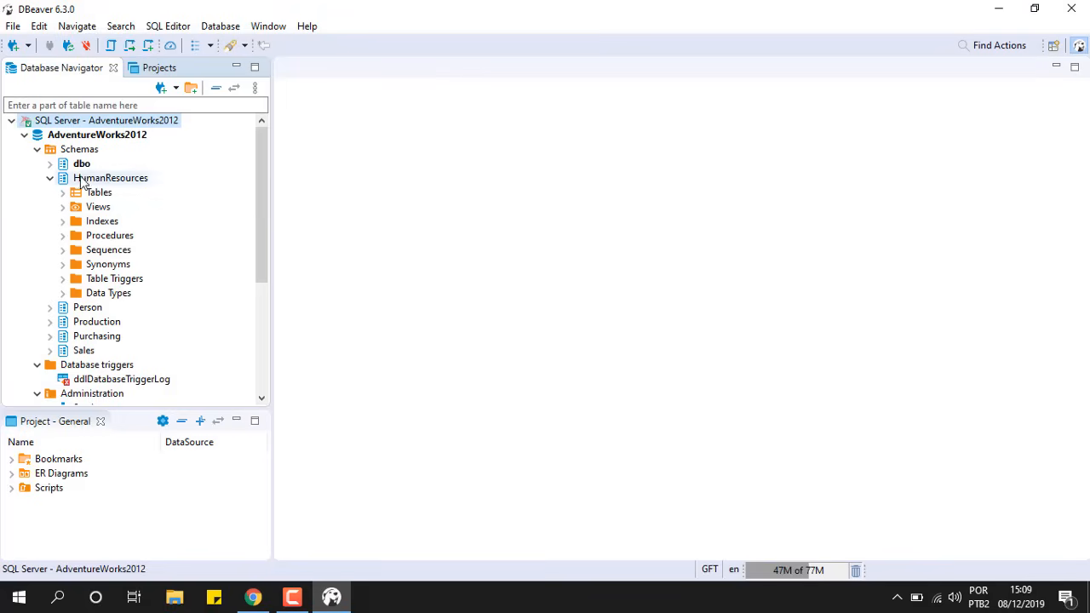
pyautogui.click(63, 207)
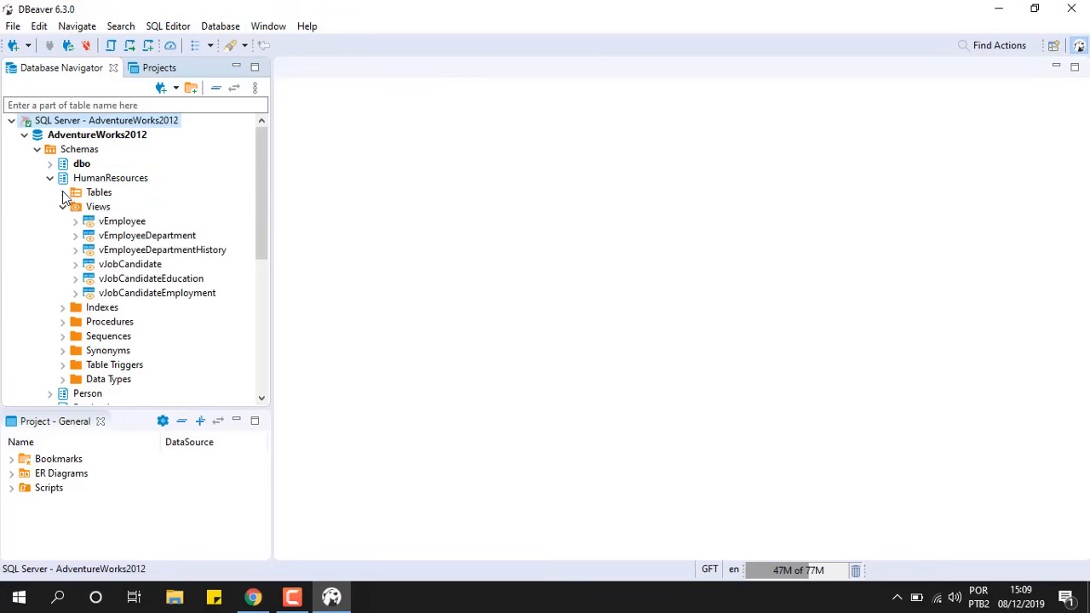
pyautogui.click(63, 192)
pyautogui.scroll(-3, 75, 207)
pyautogui.click(65, 265)
pyautogui.scroll(-6, 65, 269)
pyautogui.click(63, 265)
pyautogui.scroll(-4, 70, 281)
pyautogui.click(64, 150)
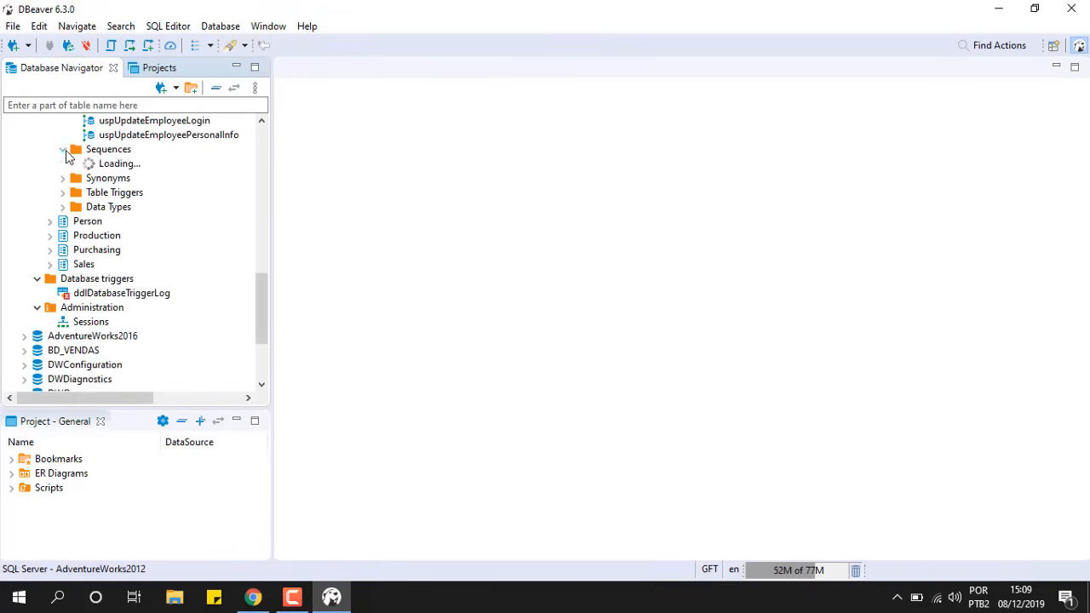
pyautogui.click(62, 179)
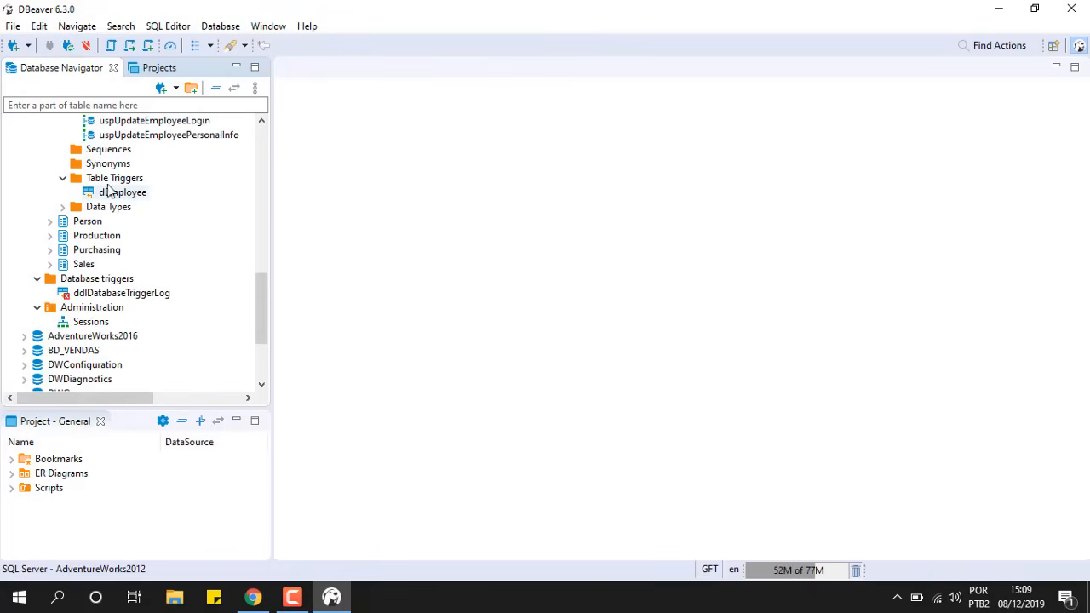
pyautogui.click(62, 209)
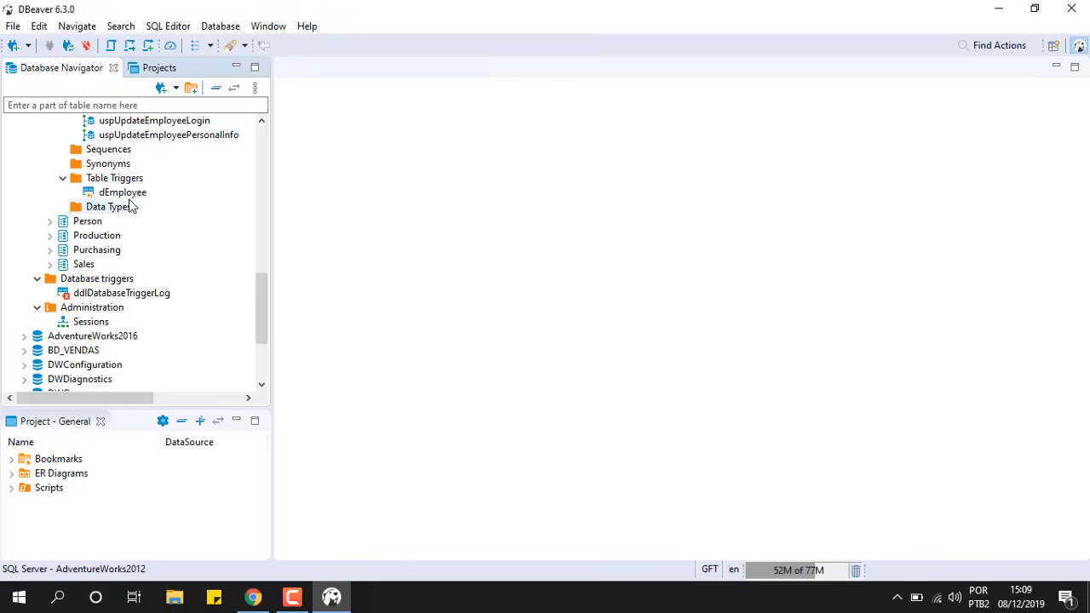
pyautogui.scroll(12, 119, 209)
pyautogui.scroll(1, 161, 192)
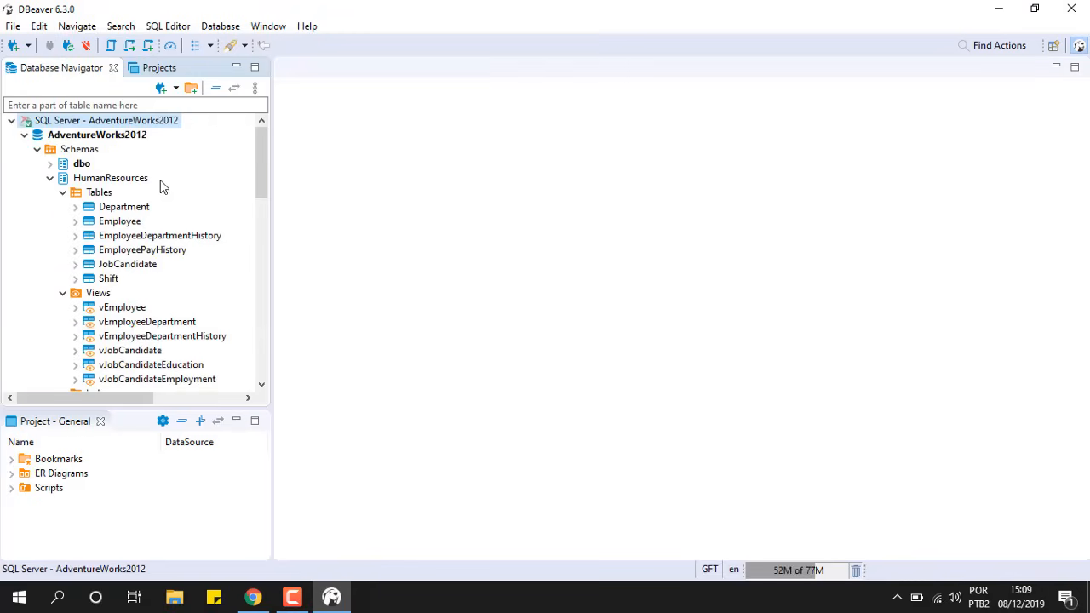
pyautogui.click(74, 207)
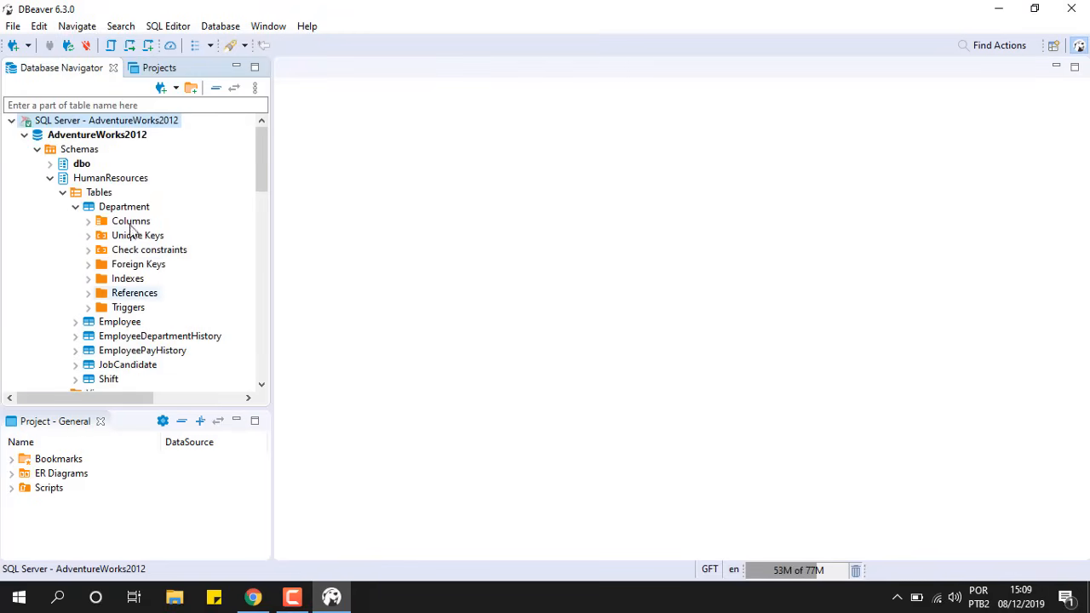
pyautogui.click(75, 207)
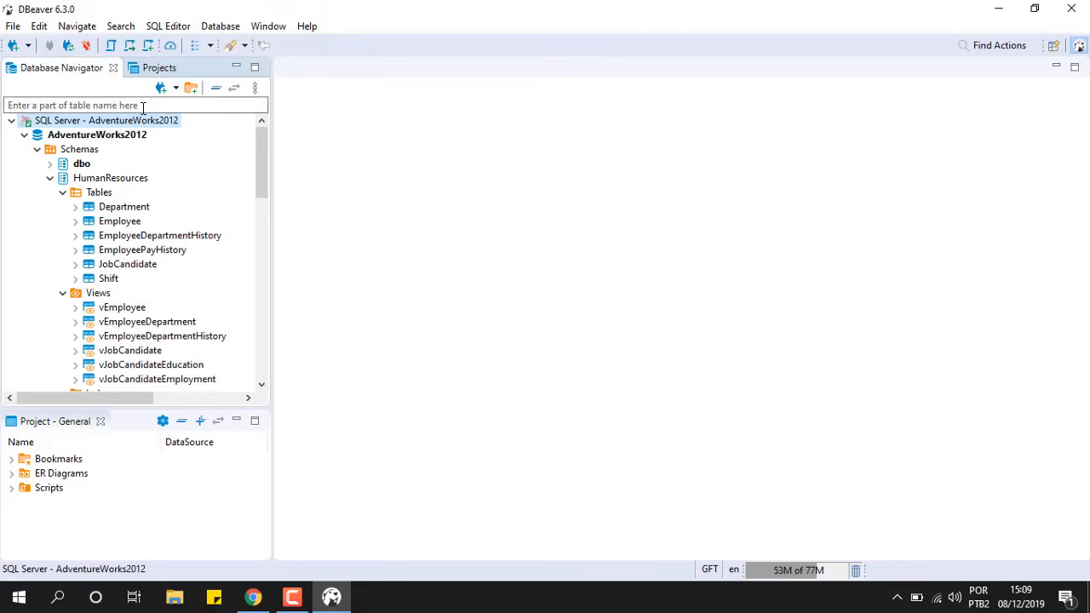
# Open a new SQL script and write the query "select * FROM HumanResources.Department d".
pyautogui.click(148, 47)
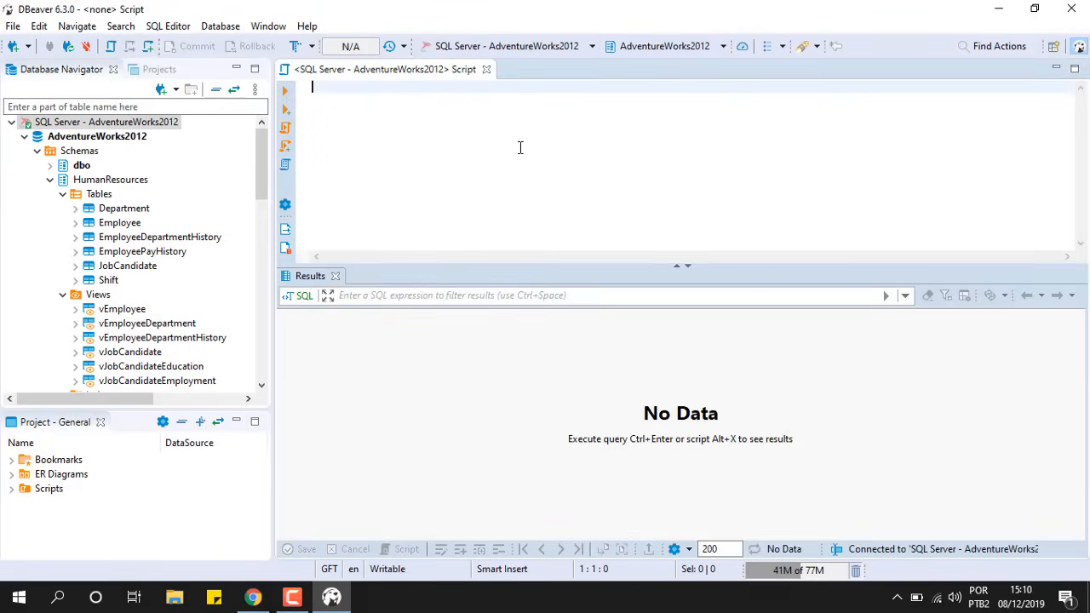
pyautogui.write('selec')
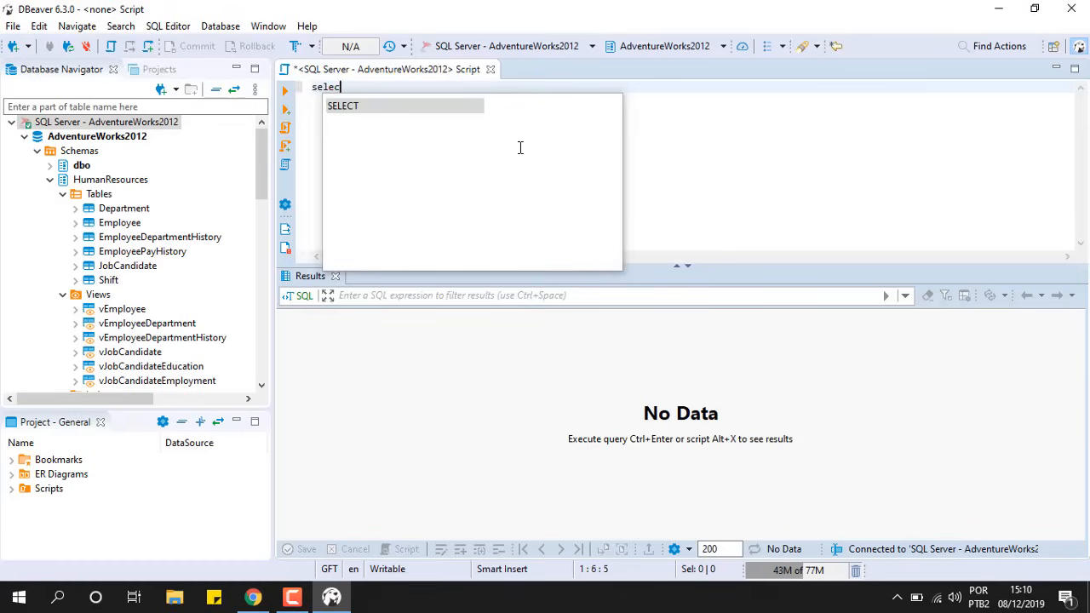
pyautogui.write('t * from')
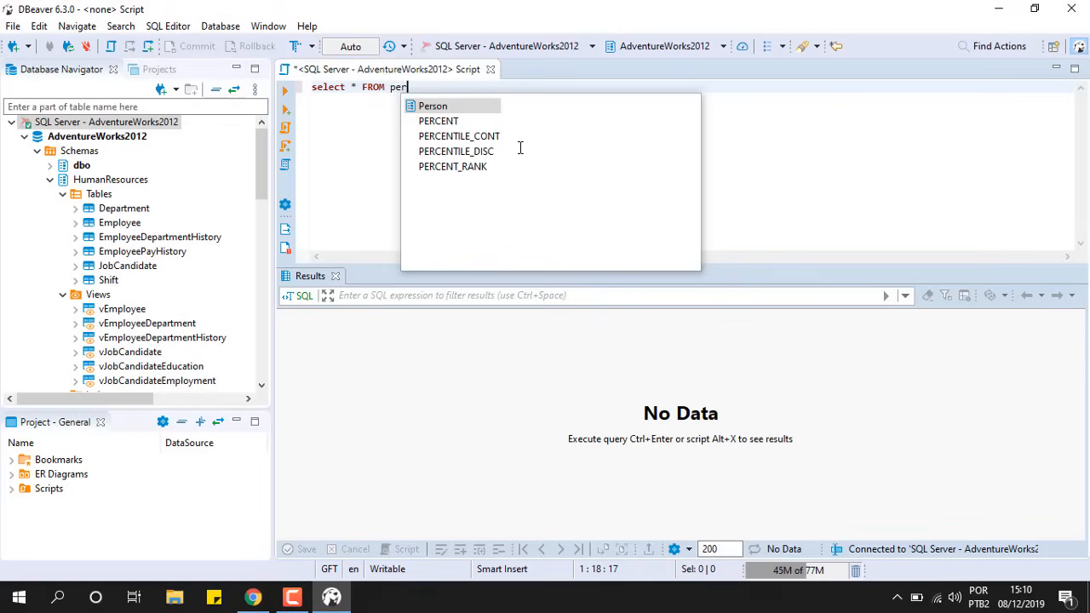
pyautogui.write('H')
pyautogui.press('Return')
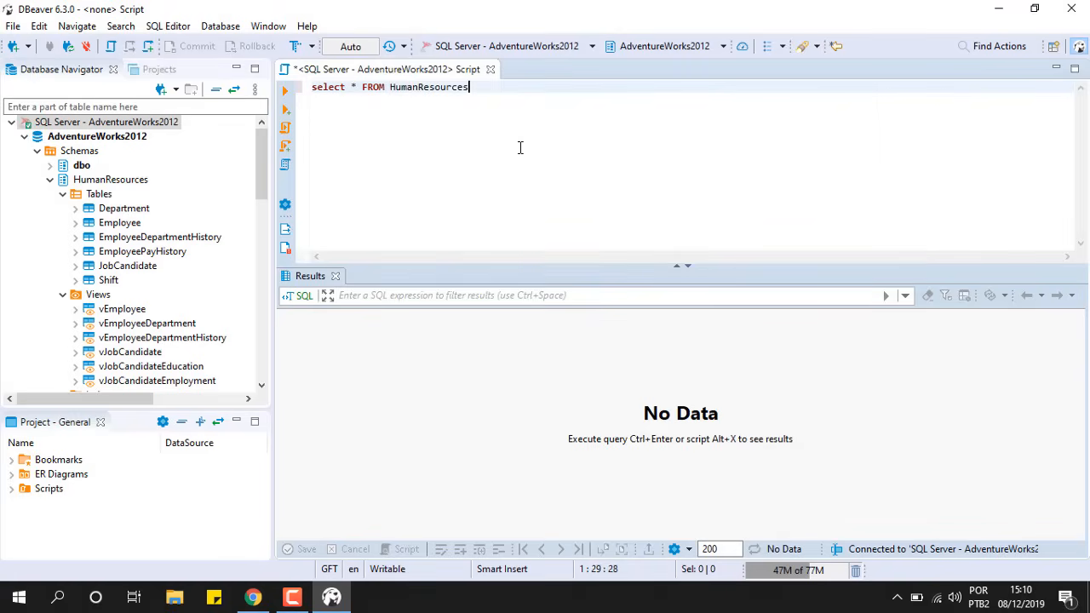
pyautogui.write('.')
pyautogui.press('Return')
pyautogui.doubleClick(495, 88)
pyautogui.moveTo(548, 92)
pyautogui.mouseDown()
pyautogui.moveTo(565, 85)
pyautogui.moveTo(527, 83)
pyautogui.moveTo(563, 87)
pyautogui.mouseUp()
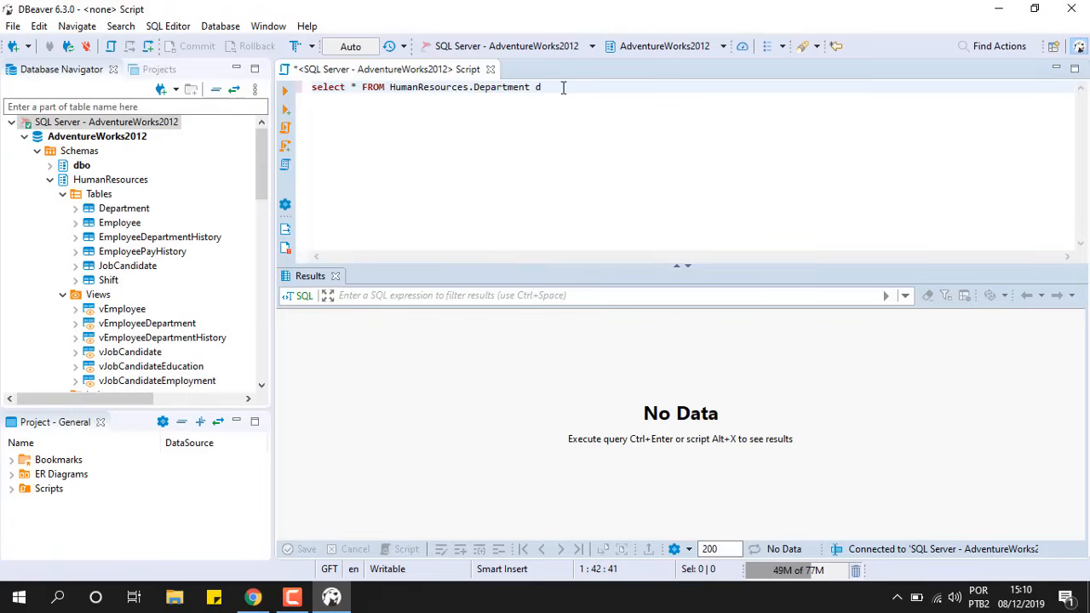
pyautogui.press('Return')
pyautogui.write('in')
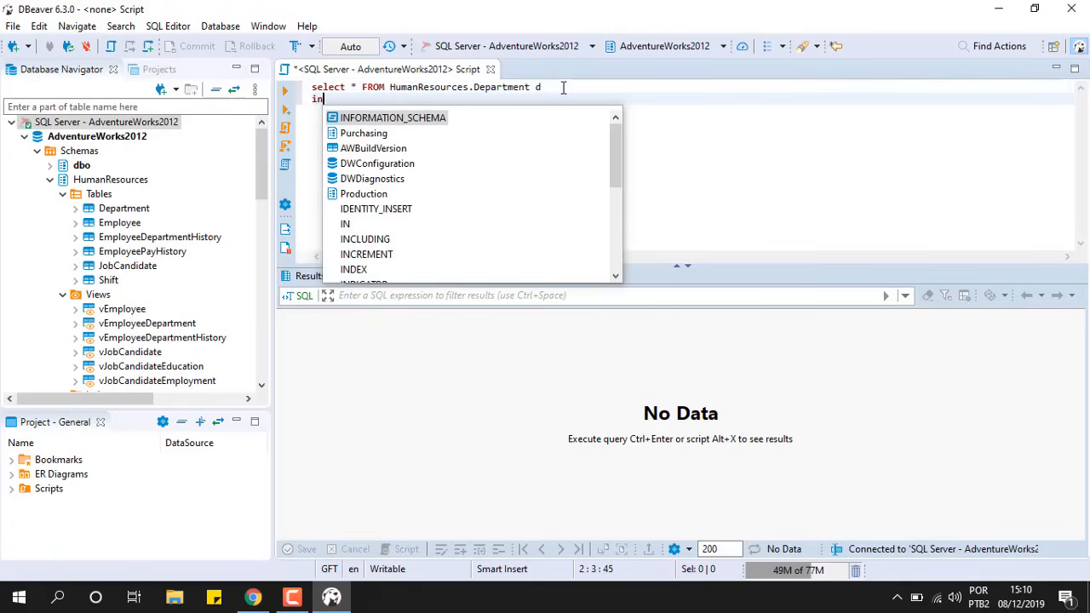
pyautogui.write('ner join e')
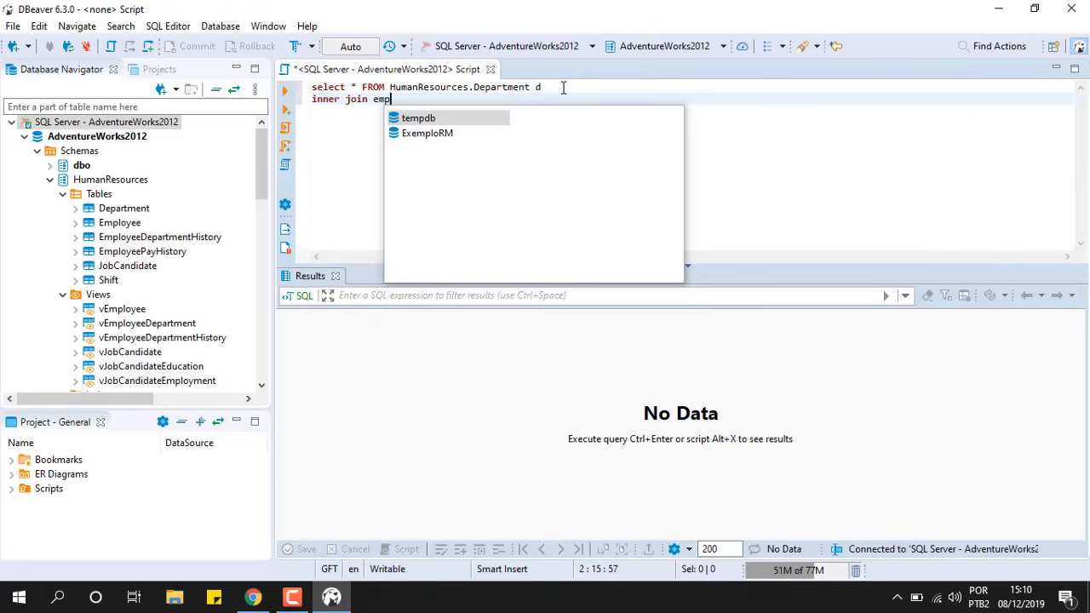
pyautogui.press('BackSpace')
pyautogui.write('hu')
pyautogui.press('Return')
pyautogui.write('.e')
pyautogui.press('Return')
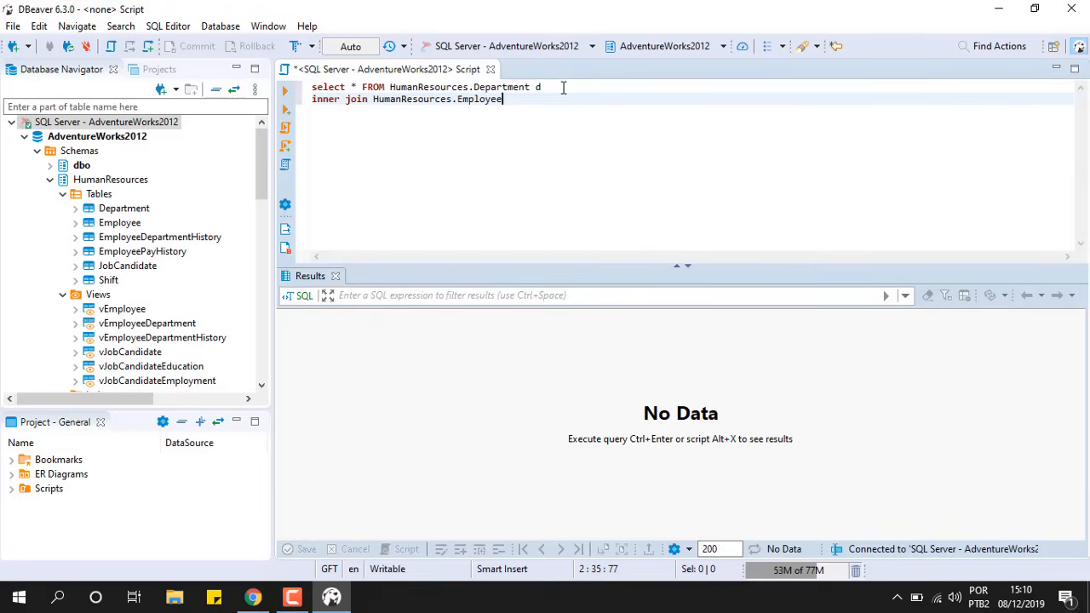
pyautogui.write('e')
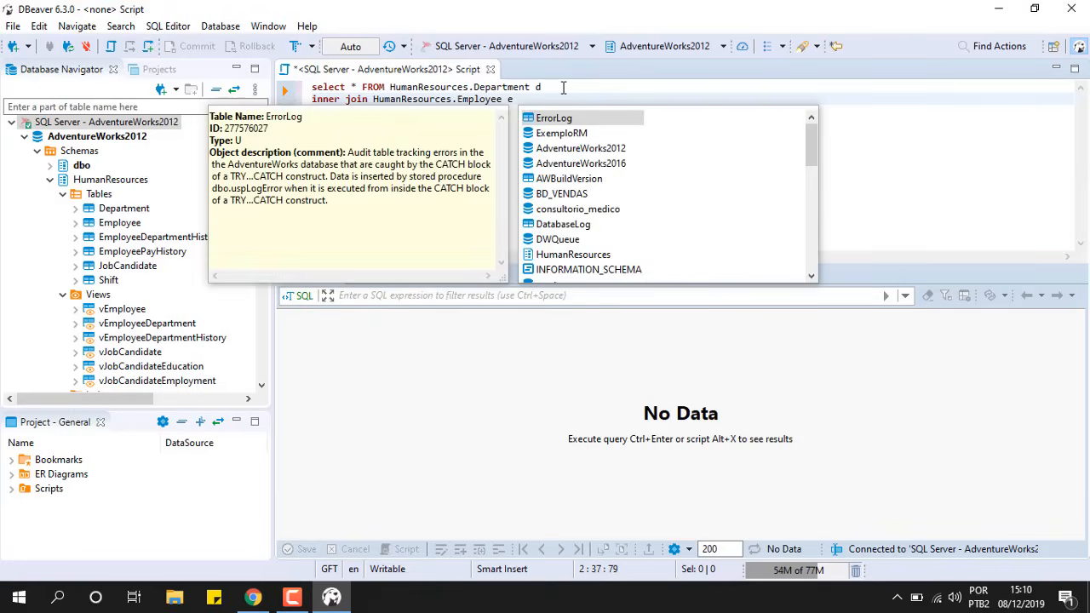
pyautogui.press('BackSpace')
pyautogui.press('BackSpace')
pyautogui.press('BackSpace')
pyautogui.press('BackSpace')
pyautogui.press('BackSpace')
pyautogui.press('BackSpace')
pyautogui.press('BackSpace')
pyautogui.press('BackSpace')
pyautogui.press('BackSpace')
pyautogui.press('BackSpace')
pyautogui.press('BackSpace')
pyautogui.press('BackSpace')
pyautogui.press('BackSpace')
pyautogui.press('BackSpace')
pyautogui.press('BackSpace')
pyautogui.press('BackSpace')
pyautogui.press('BackSpace')
pyautogui.press('BackSpace')
pyautogui.press('BackSpace')
pyautogui.press('BackSpace')
pyautogui.press('BackSpace')
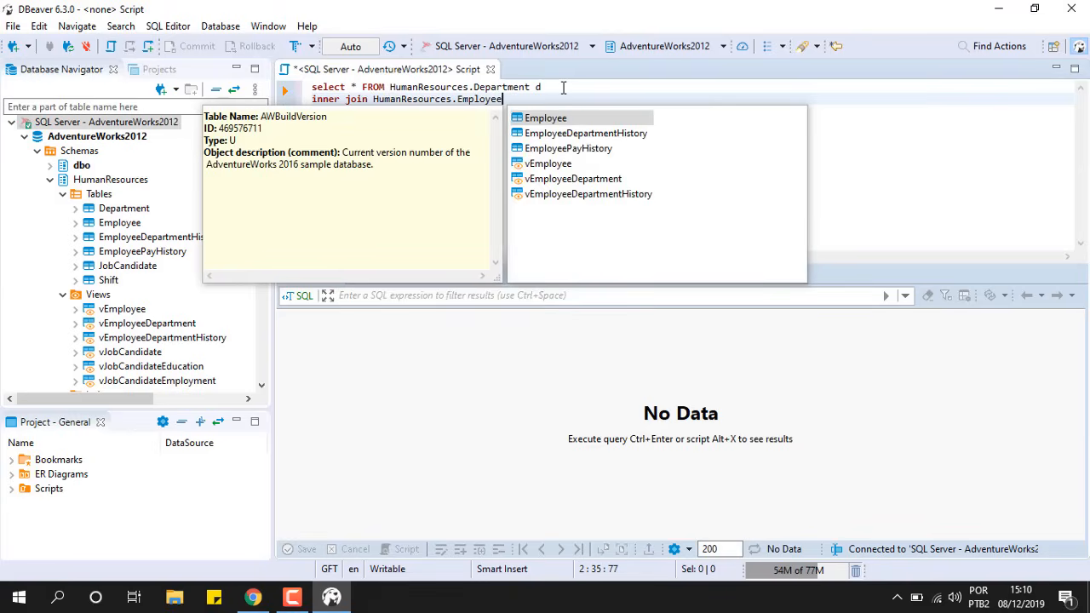
pyautogui.press('BackSpace')
pyautogui.press('BackSpace')
pyautogui.press('BackSpace')
pyautogui.press('BackSpace')
pyautogui.press('BackSpace')
pyautogui.press('BackSpace')
pyautogui.press('BackSpace')
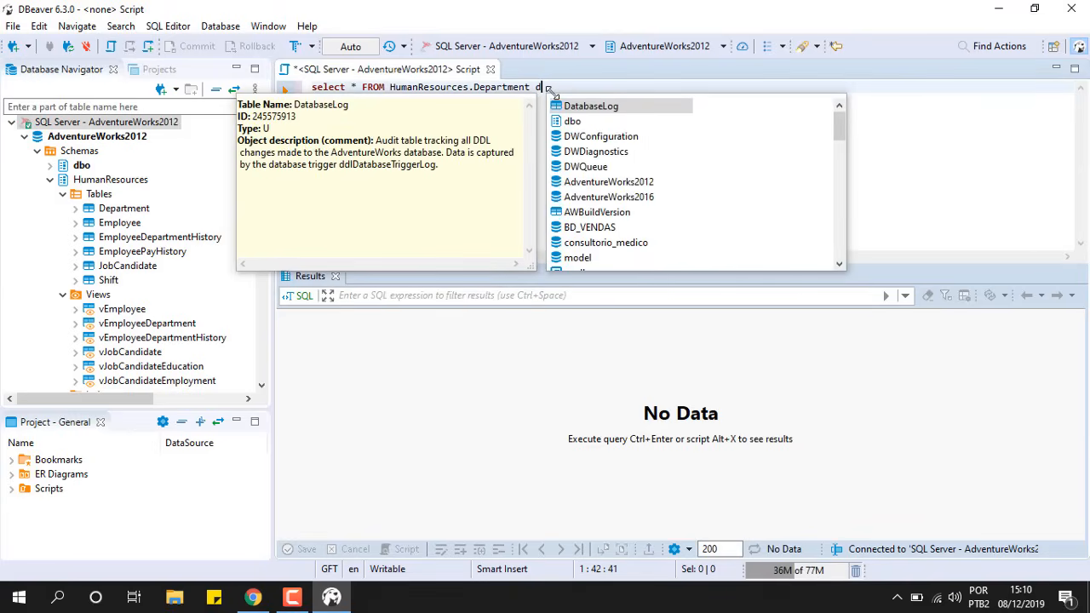
# Execute the query on HumanResources.Department and look through the returned rows.
pyautogui.moveTo(548, 89); pyautogui.dragTo(538, 87)
pyautogui.click(553, 87)
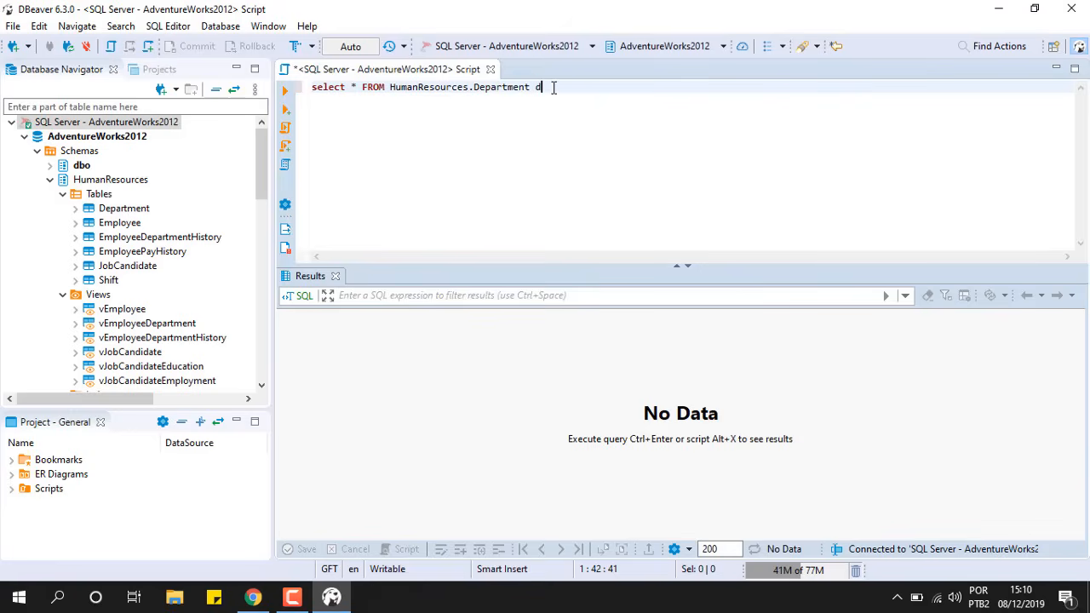
pyautogui.hotkey('ctrl', 'Return')
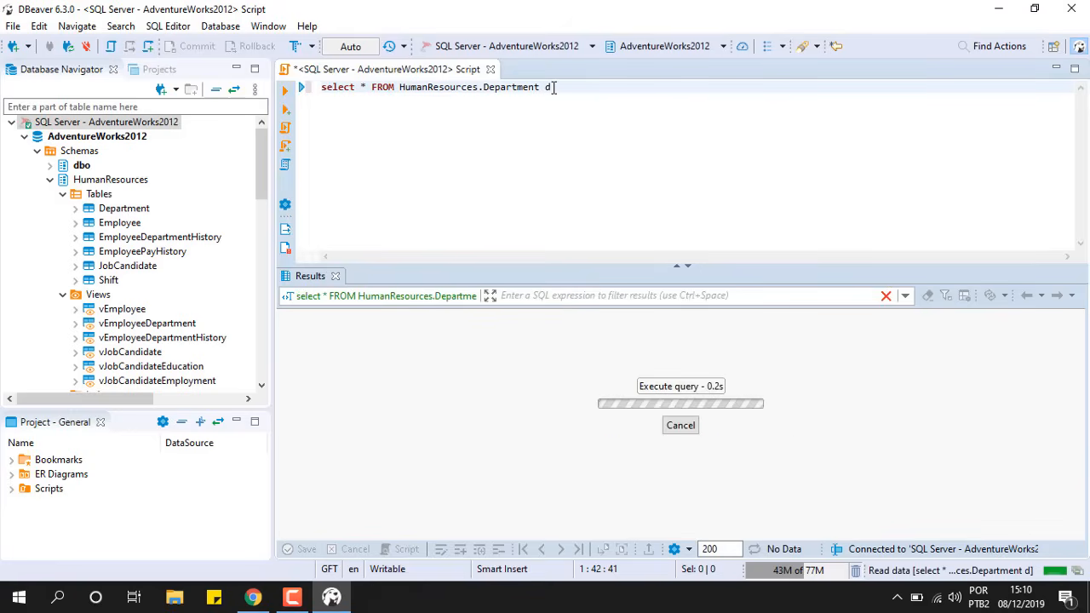
pyautogui.scroll(1, 570, 390)
pyautogui.scroll(-1, 560, 392)
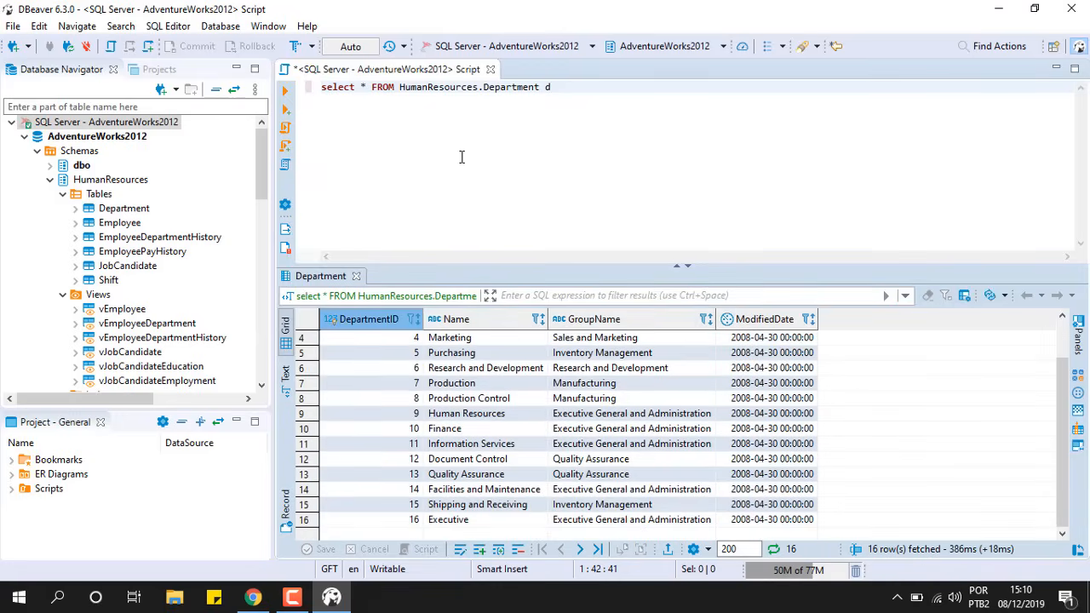
# Move the FROM clause onto its own line, leaving three blank lines below "select *".
pyautogui.doubleClick(523, 86)
pyautogui.doubleClick(432, 85)
pyautogui.click(373, 88)
pyautogui.press('Return')
pyautogui.press('Return')
pyautogui.press('Return')
pyautogui.press('Return')
pyautogui.click(336, 111)
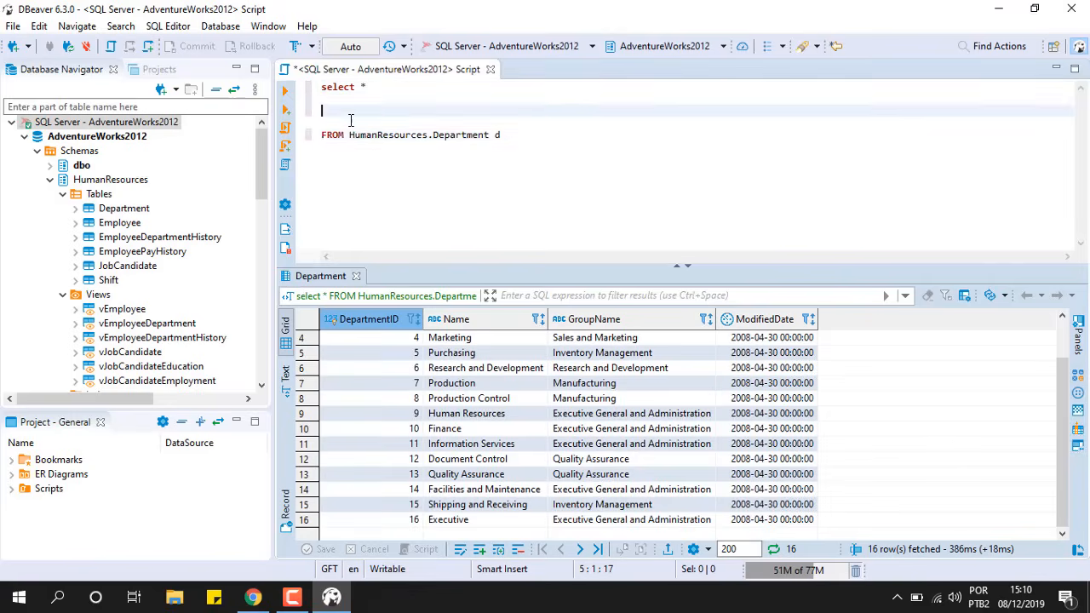
pyautogui.moveTo(332, 99); pyautogui.dragTo(340, 120)
# Try to execute the query with the cursor on the FROM line and with it just below "select *".
pyautogui.click(425, 135)
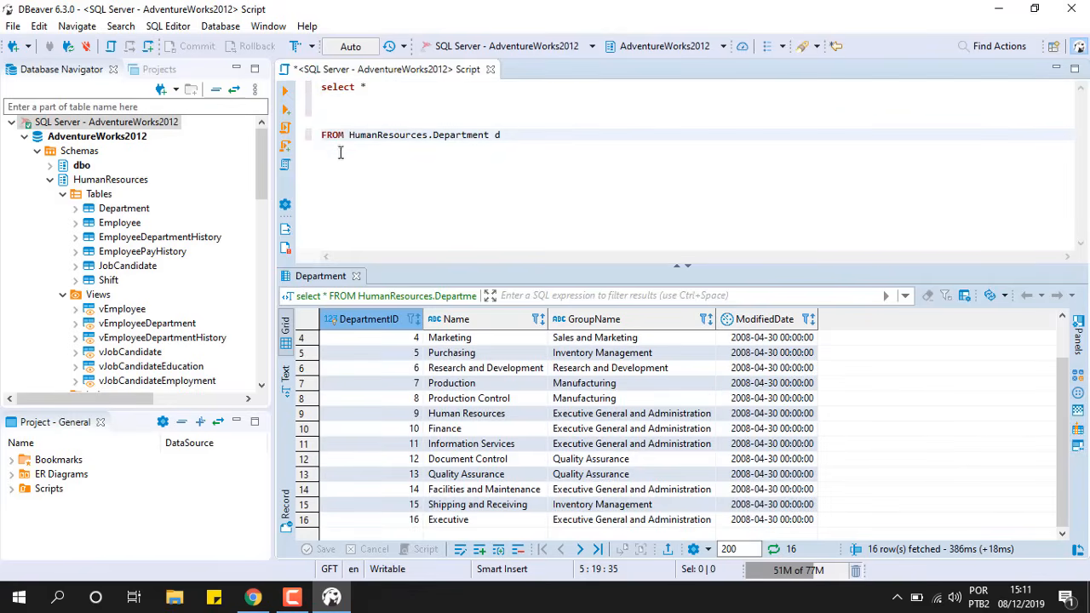
pyautogui.hotkey('ctrl', 'Return')
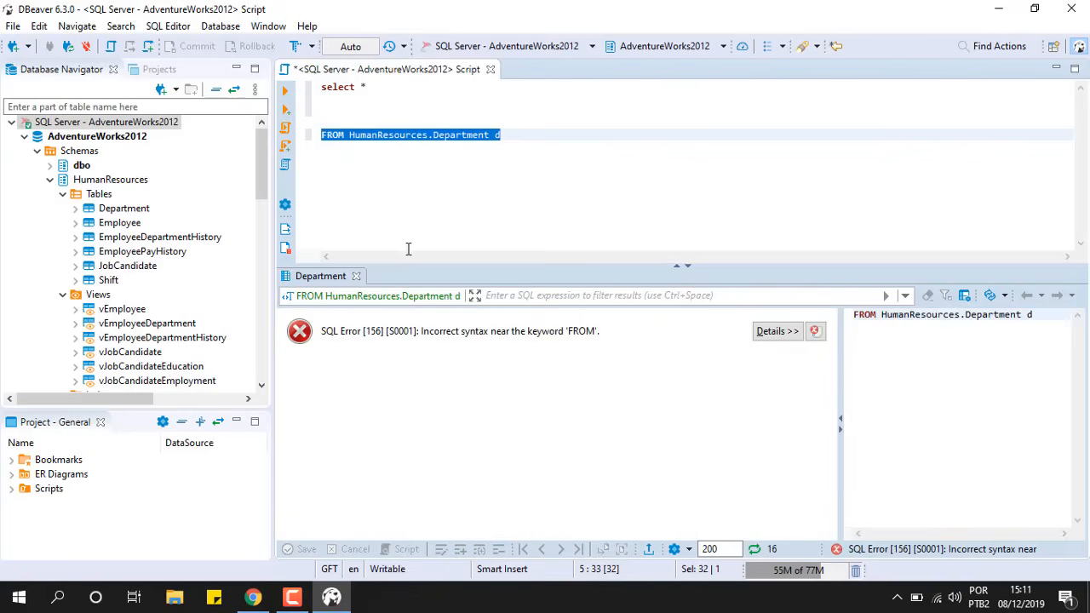
pyautogui.click(442, 104)
pyautogui.click(285, 89)
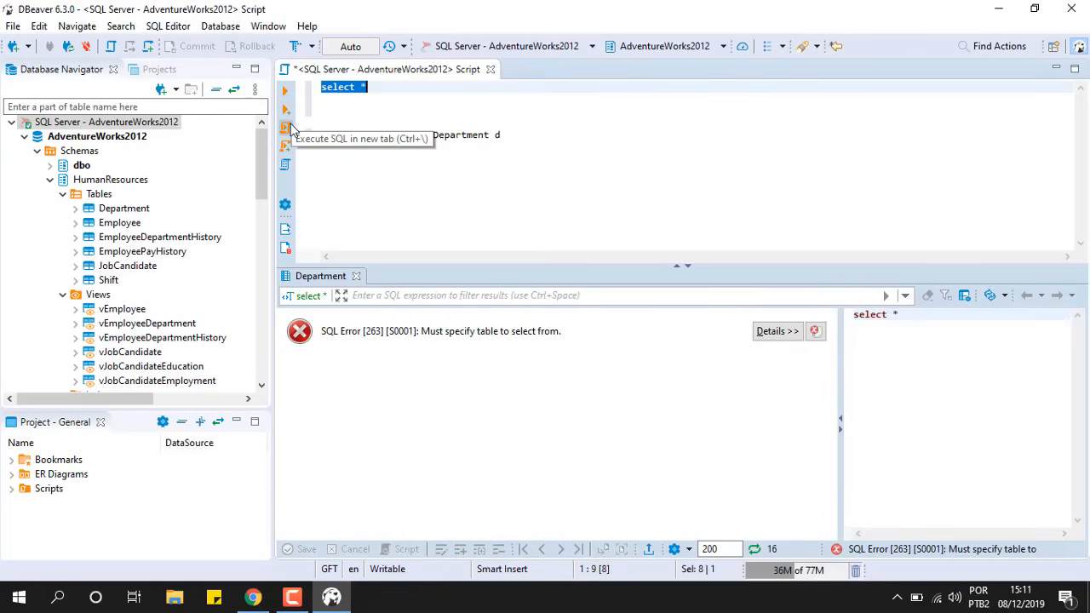
# Select the whole statement from "select *" to the FROM clause and execute it.
pyautogui.click(387, 101)
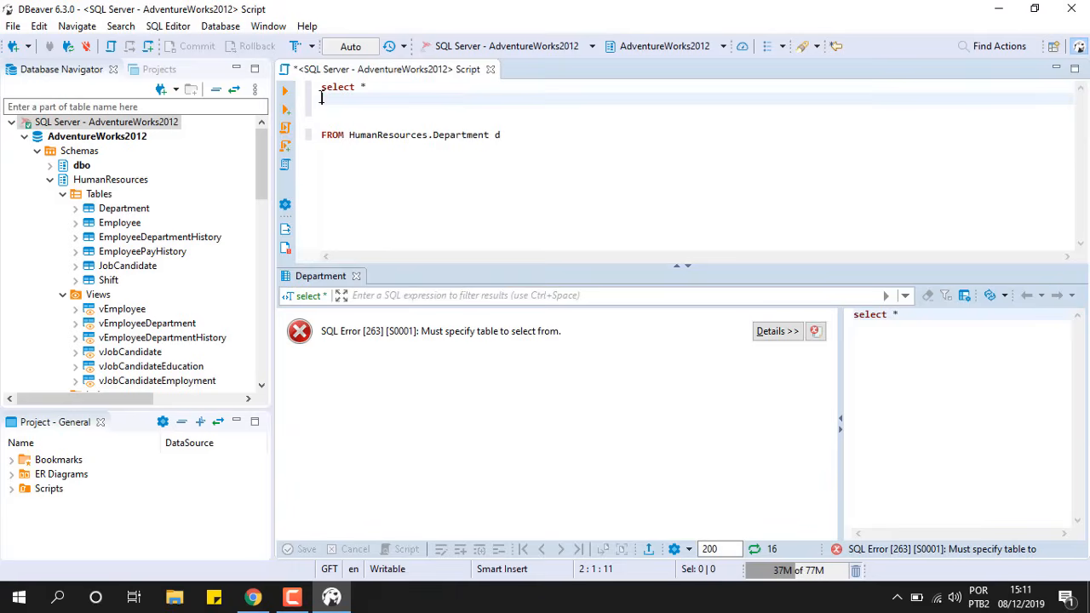
pyautogui.moveTo(322, 87); pyautogui.dragTo(500, 134)
pyautogui.click(286, 93)
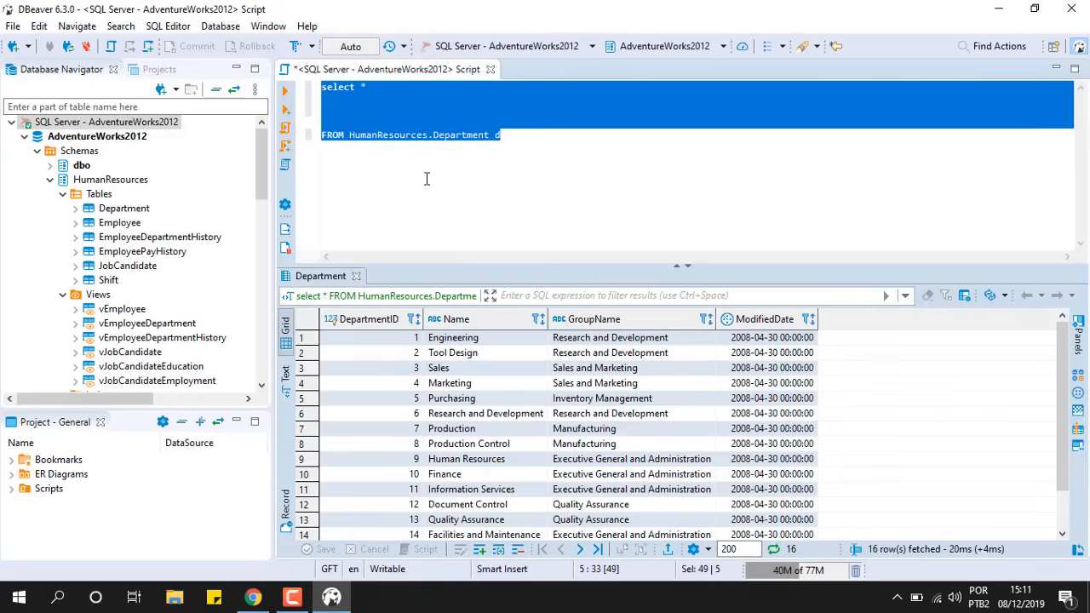
# Remove the blank lines so the FROM clause directly follows "select *".
pyautogui.click(410, 101)
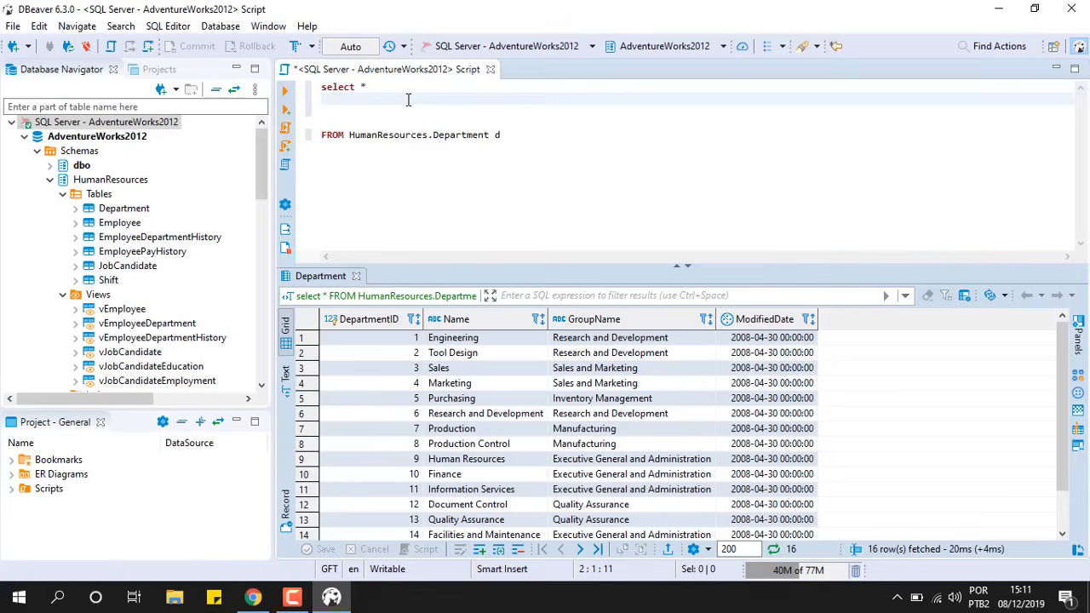
pyautogui.press('BackSpace')
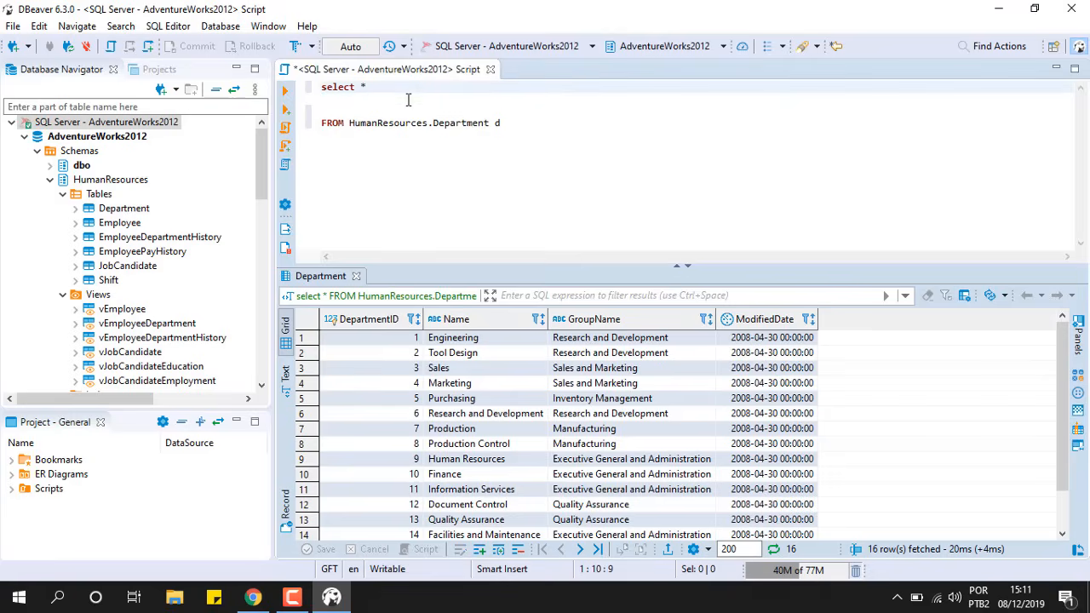
pyautogui.press('Return')
pyautogui.press('Return')
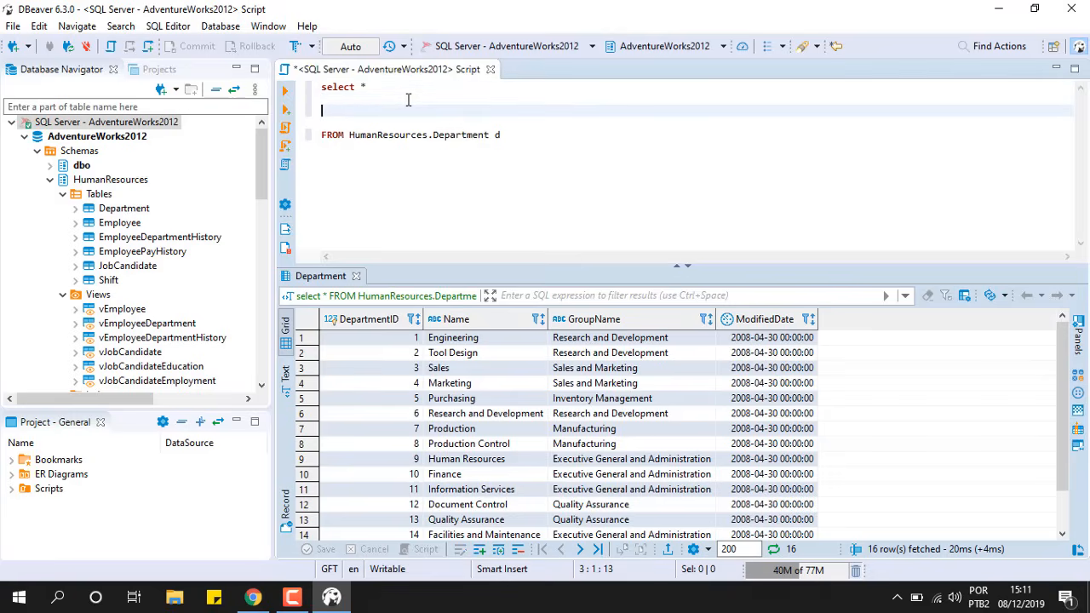
pyautogui.hotkey('ctrl', 'z')
pyautogui.hotkey('ctrl', 'z')
pyautogui.hotkey('ctrl', 'z')
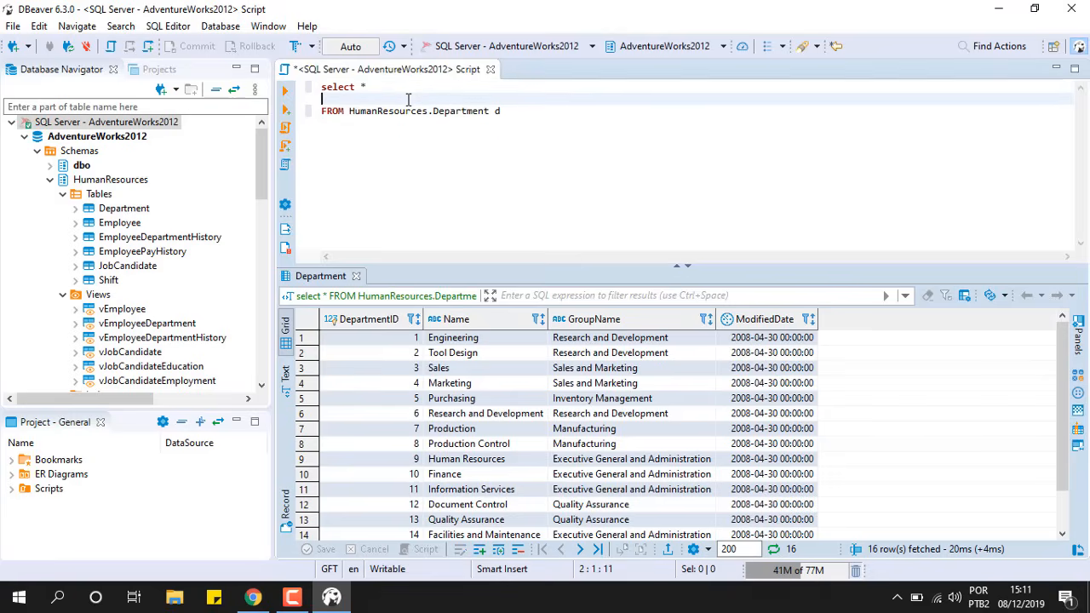
pyautogui.click(535, 113)
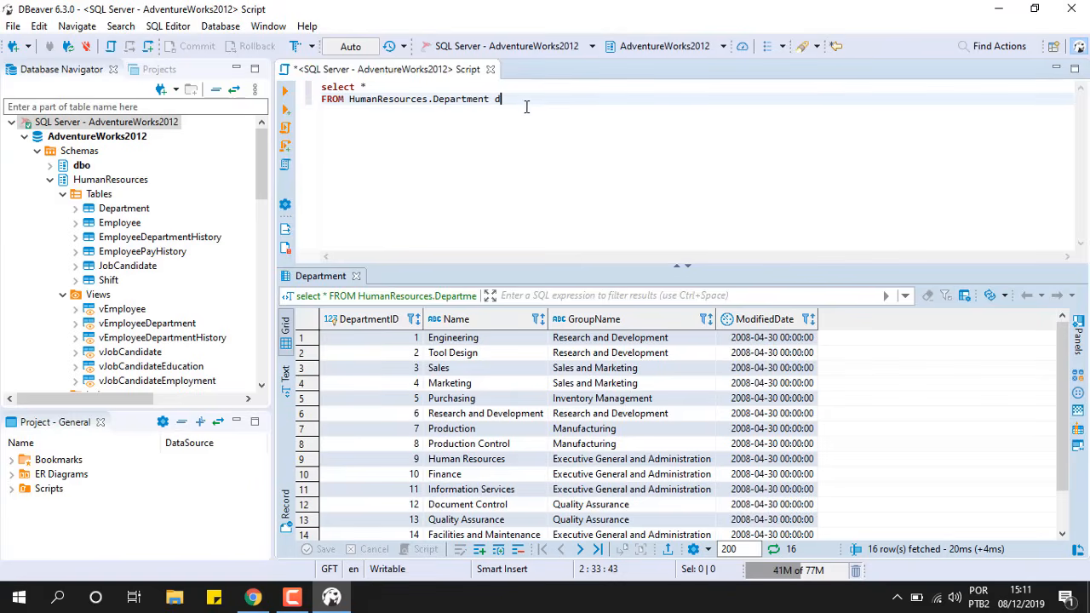
pyautogui.click(392, 88)
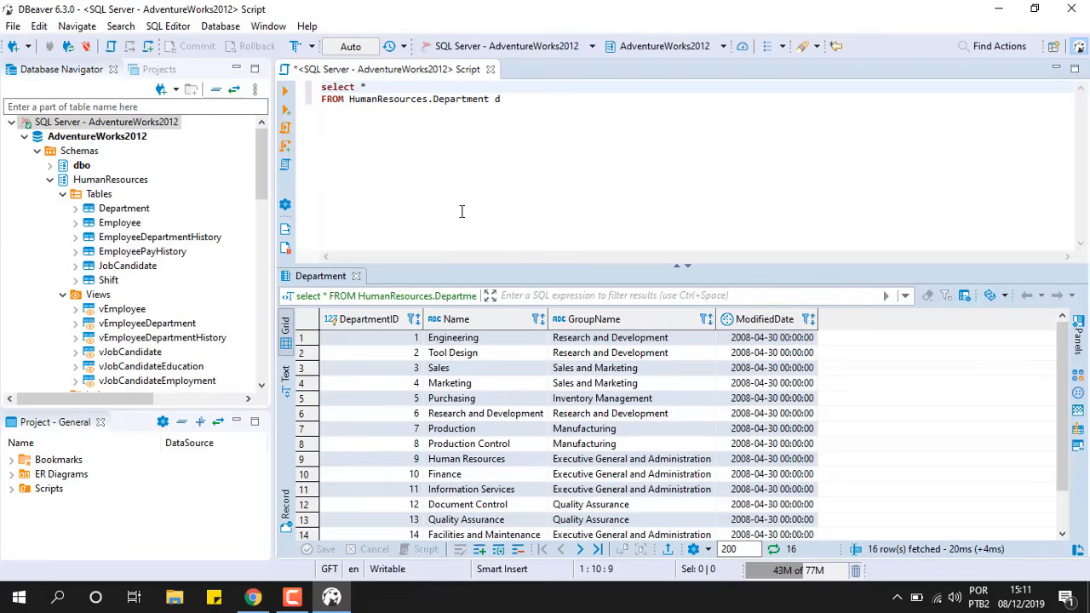
pyautogui.moveTo(507, 98); pyautogui.dragTo(321, 85)
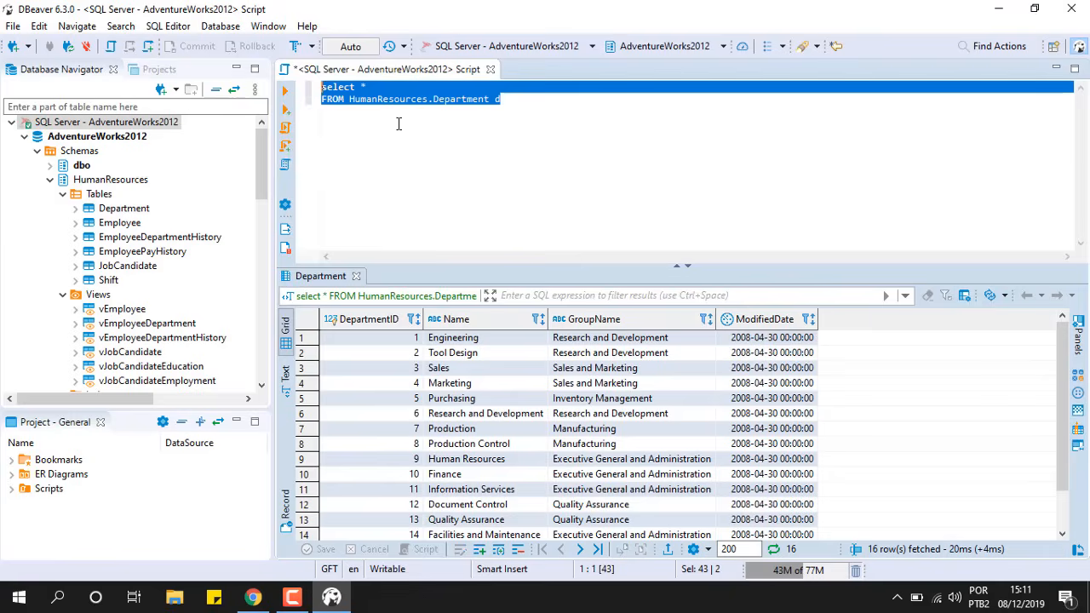
pyautogui.click(426, 191)
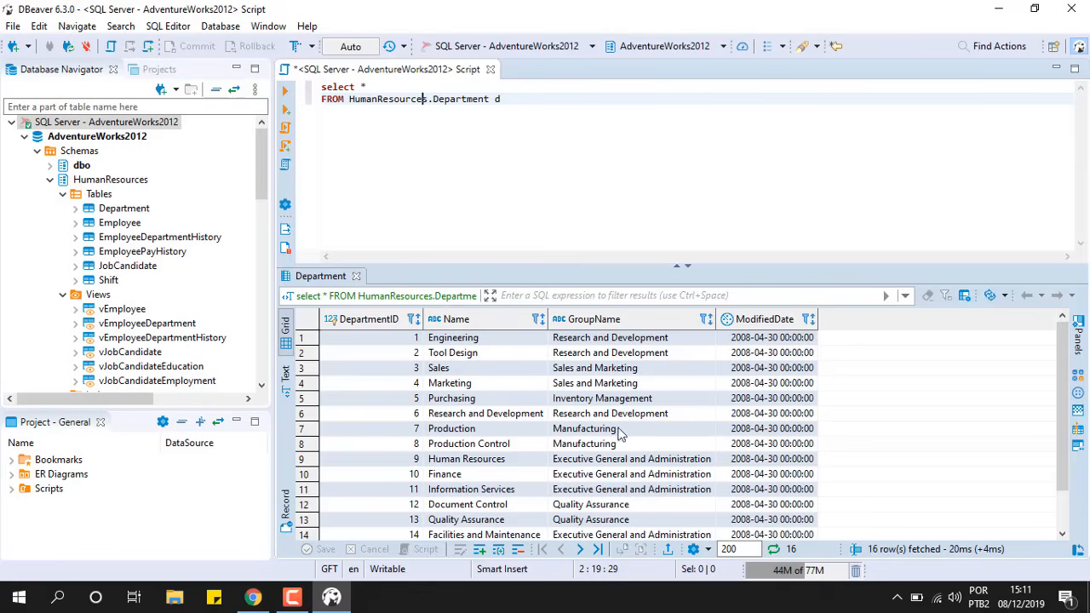
# Select all Department result rows and generate INSERT statements for them.
pyautogui.scroll(-1, 558, 434)
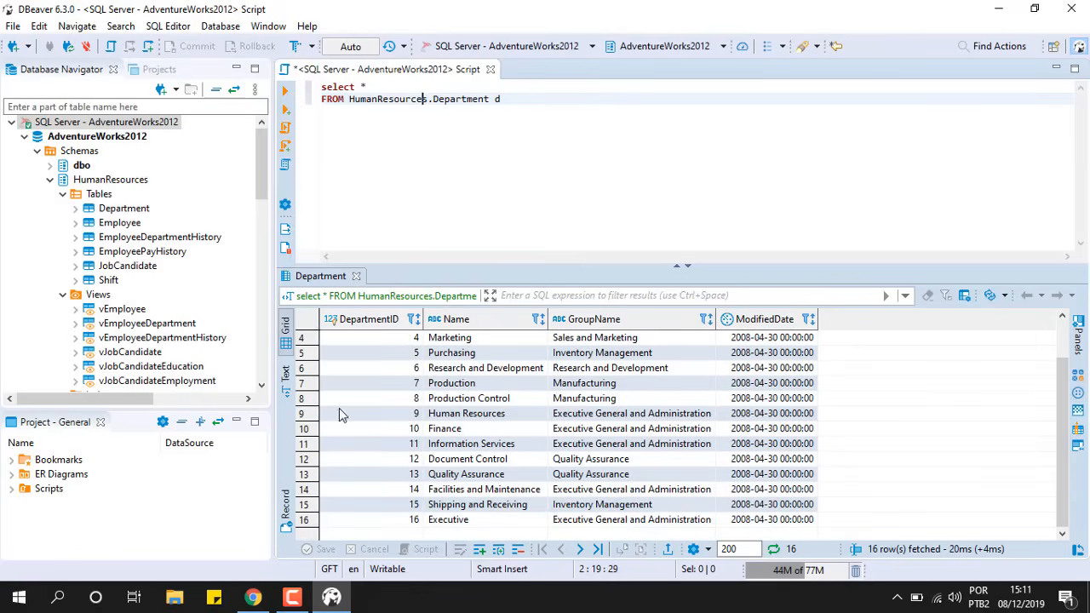
pyautogui.scroll(1, 357, 379)
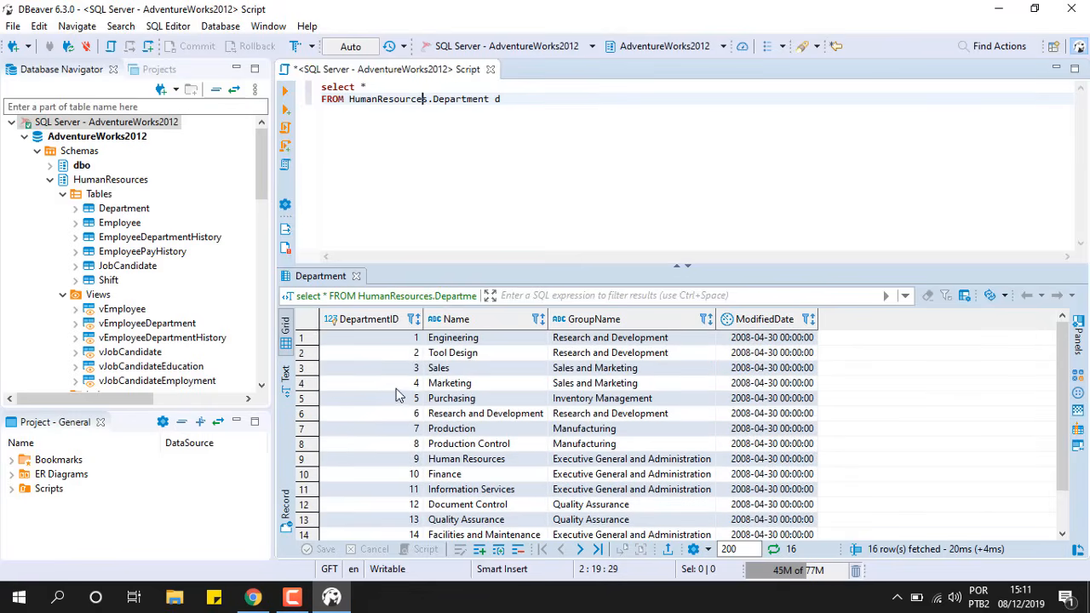
pyautogui.click(311, 324)
pyautogui.rightClick(365, 352)
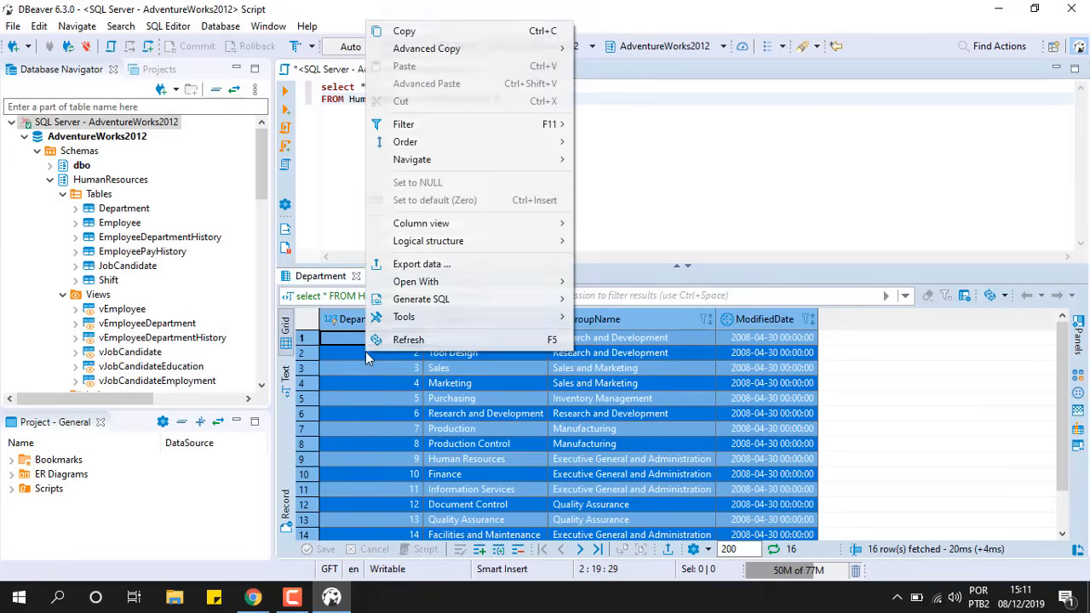
pyautogui.moveTo(478, 307)
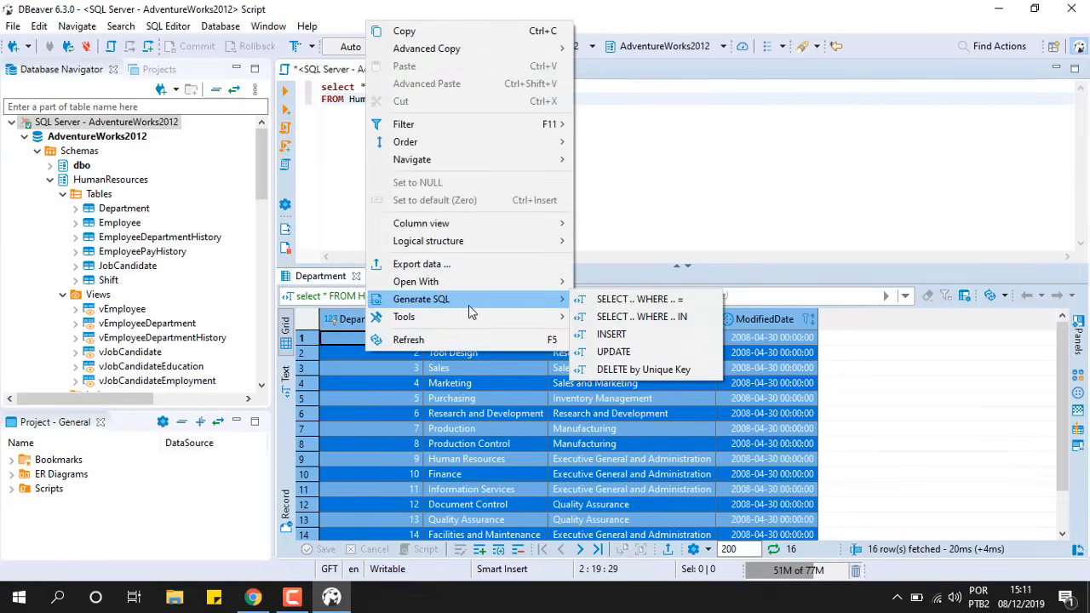
pyautogui.click(637, 335)
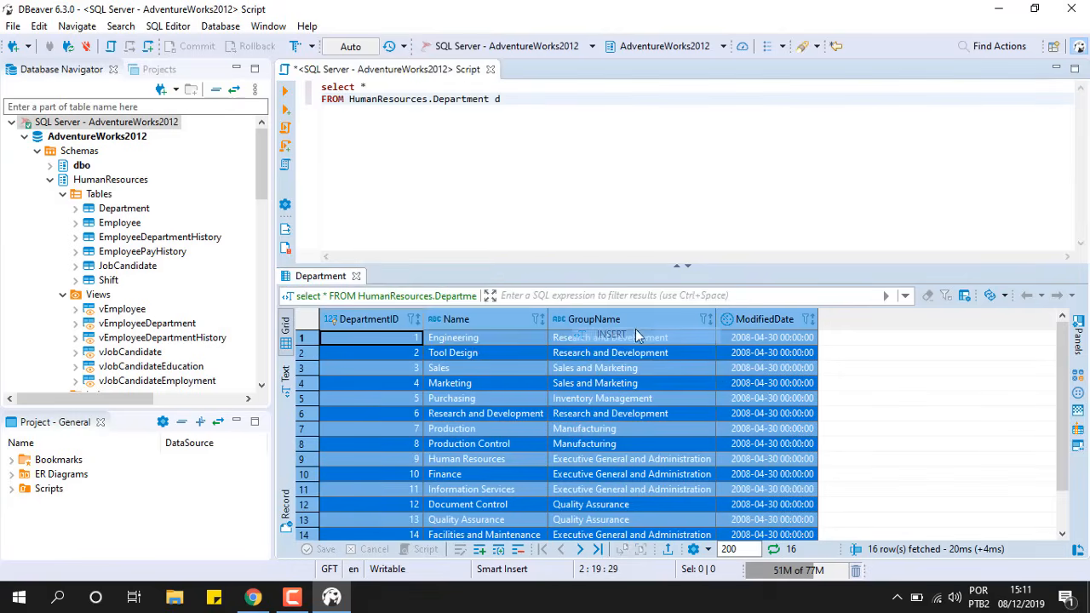
# Examine the generated INSERT statements for the Department rows from beginning to end.
pyautogui.scroll(-5, 247, 170)
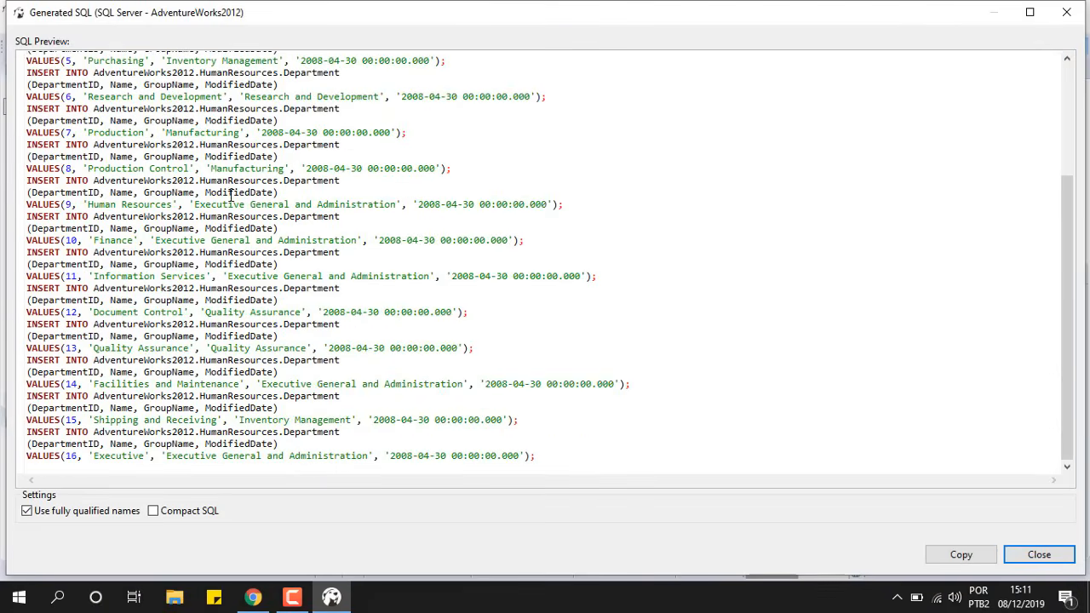
pyautogui.scroll(5, 228, 216)
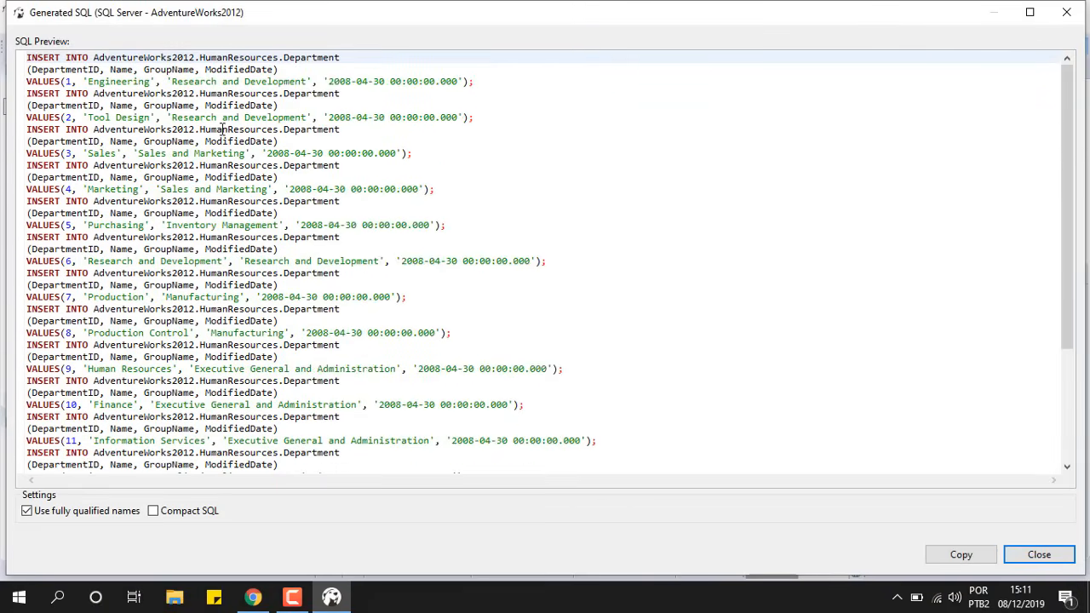
pyautogui.moveTo(28, 52); pyautogui.dragTo(554, 481)
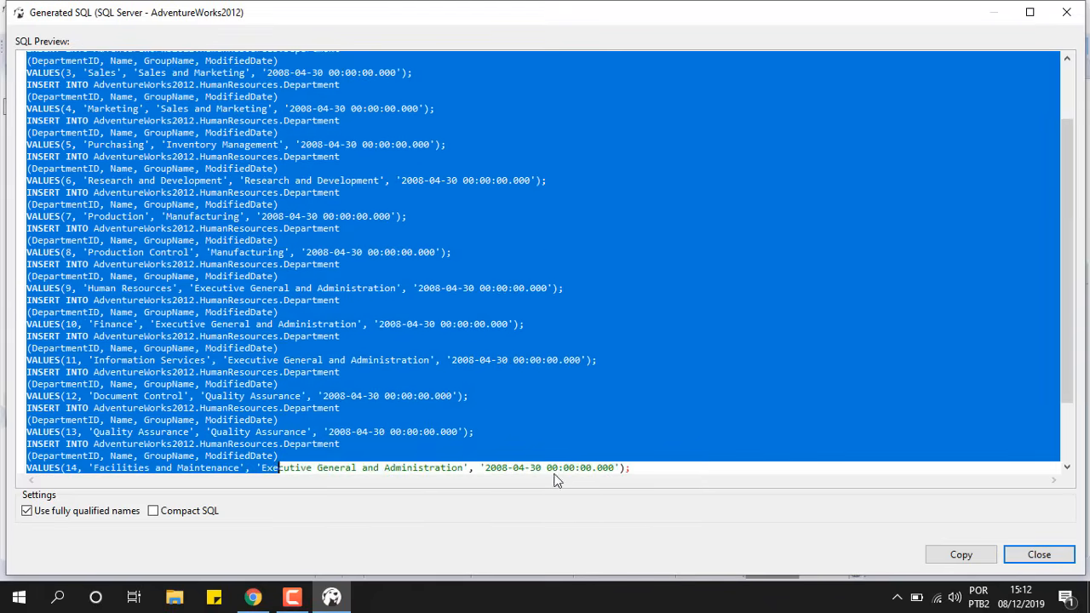
pyautogui.scroll(-3, 546, 385)
pyautogui.moveTo(446, 467); pyautogui.dragTo(18, 67)
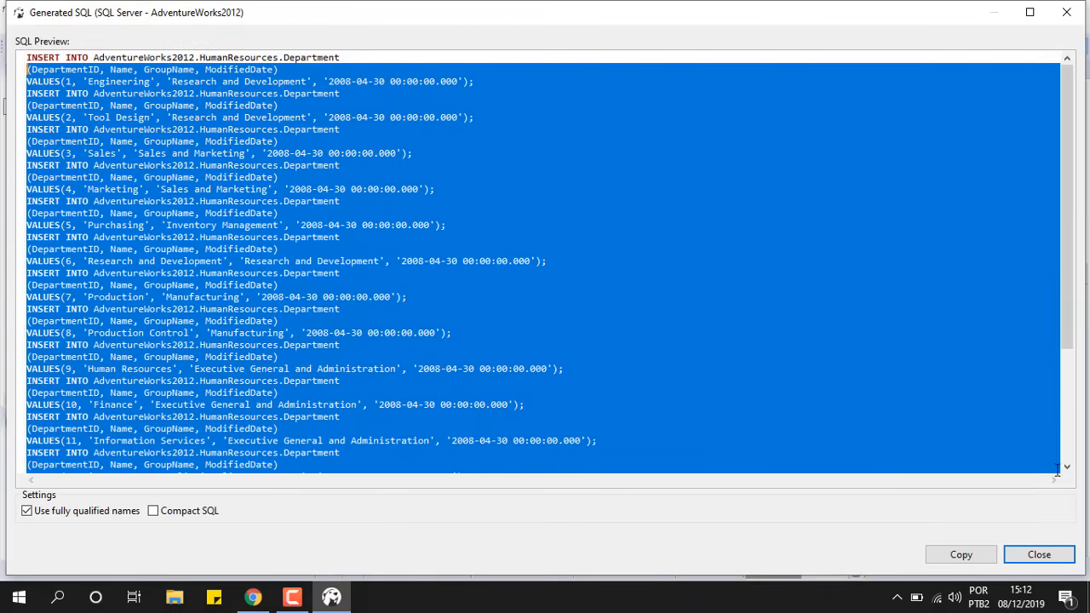
# Turn on Compact SQL for the generated INSERT statements, view them, and close the preview.
pyautogui.click(162, 514)
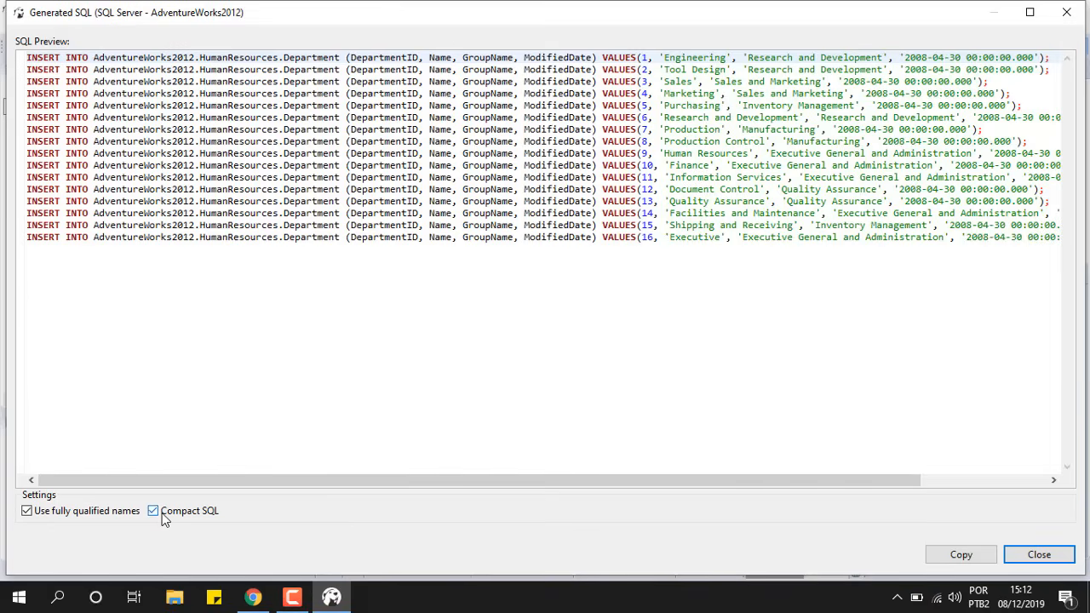
pyautogui.moveTo(198, 483); pyautogui.dragTo(4, 543)
pyautogui.click(1044, 555)
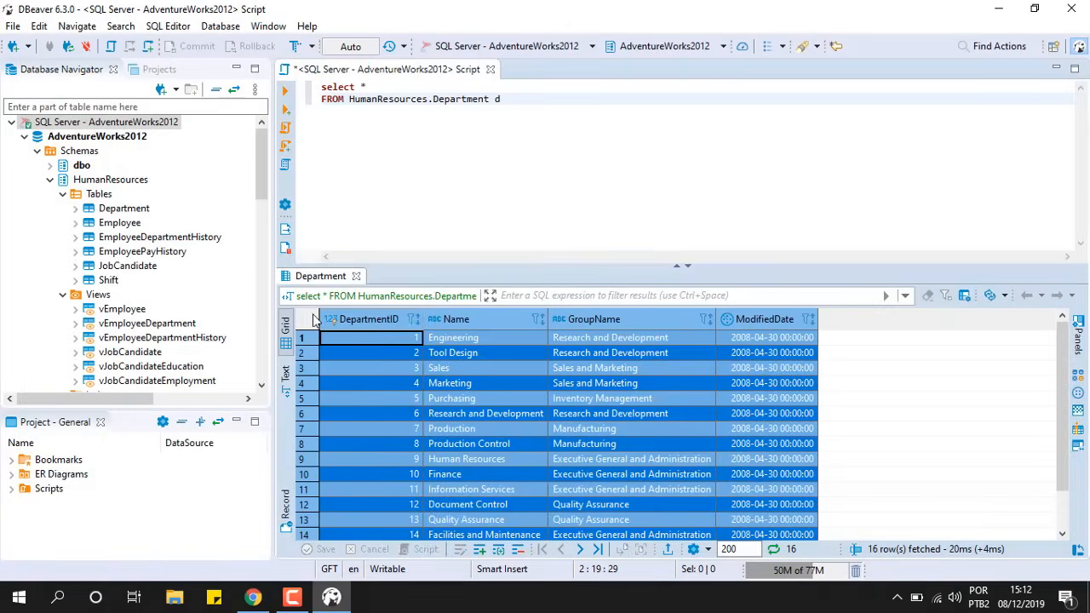
# Generate UPDATE statements for the selected Department rows, view them through to their WHERE conditions, and close the preview.
pyautogui.rightClick(317, 322)
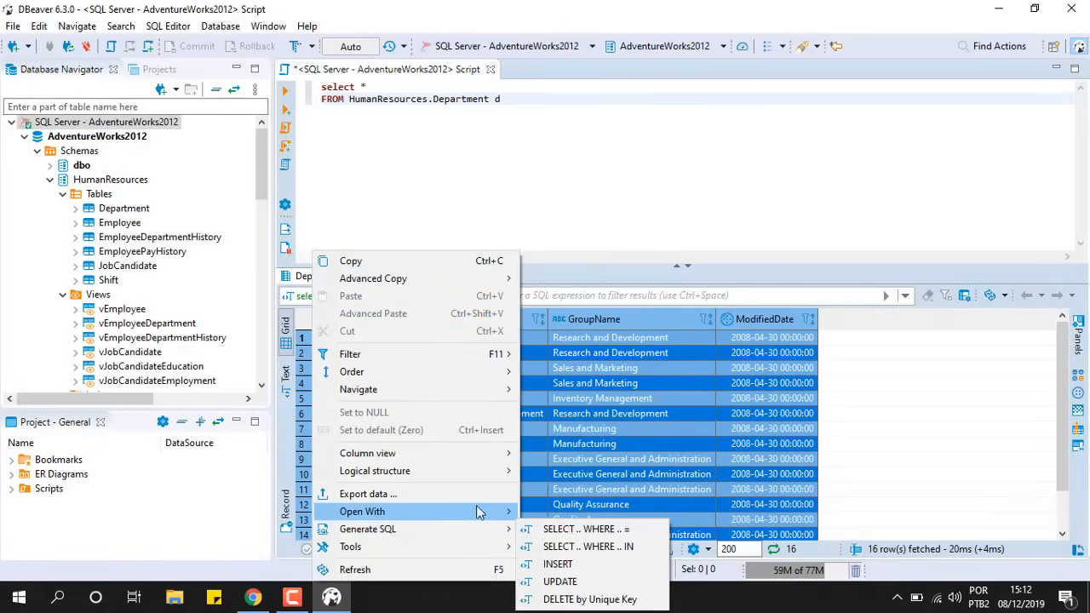
pyautogui.moveTo(496, 531)
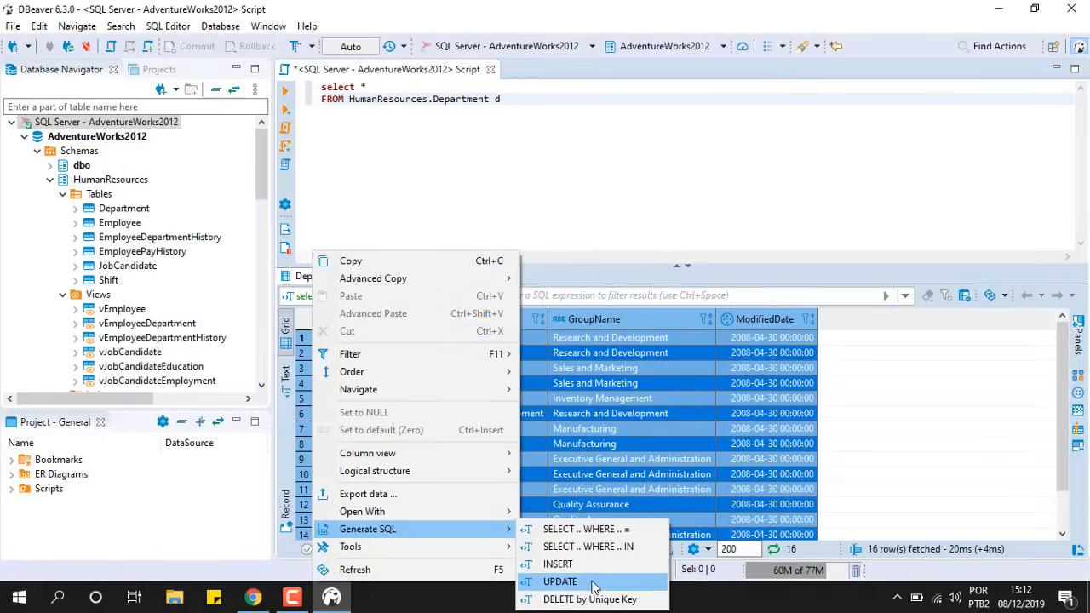
pyautogui.click(560, 582)
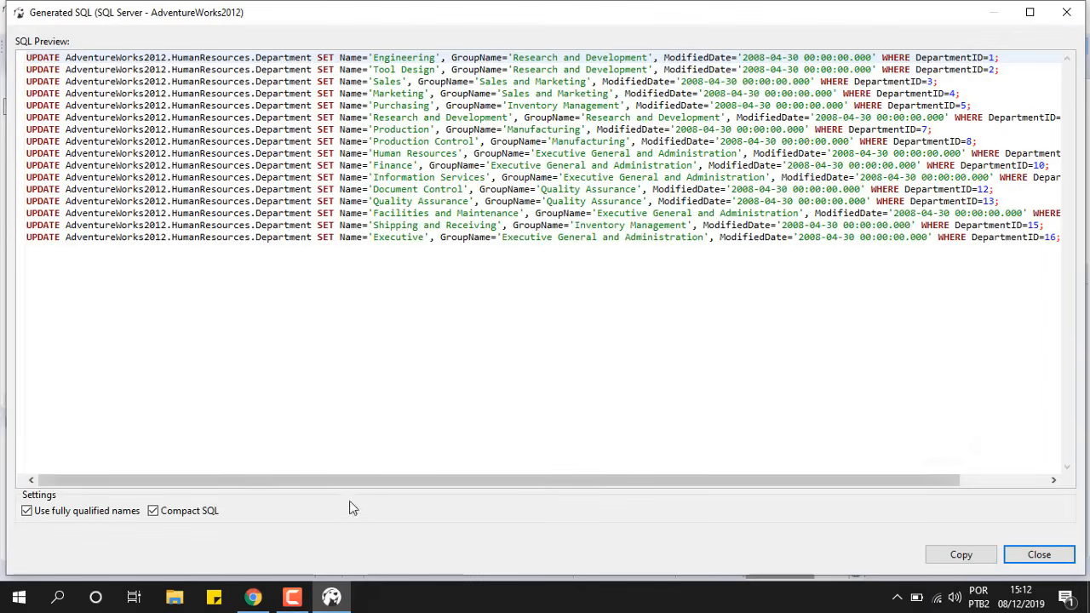
pyautogui.moveTo(279, 480); pyautogui.dragTo(367, 479)
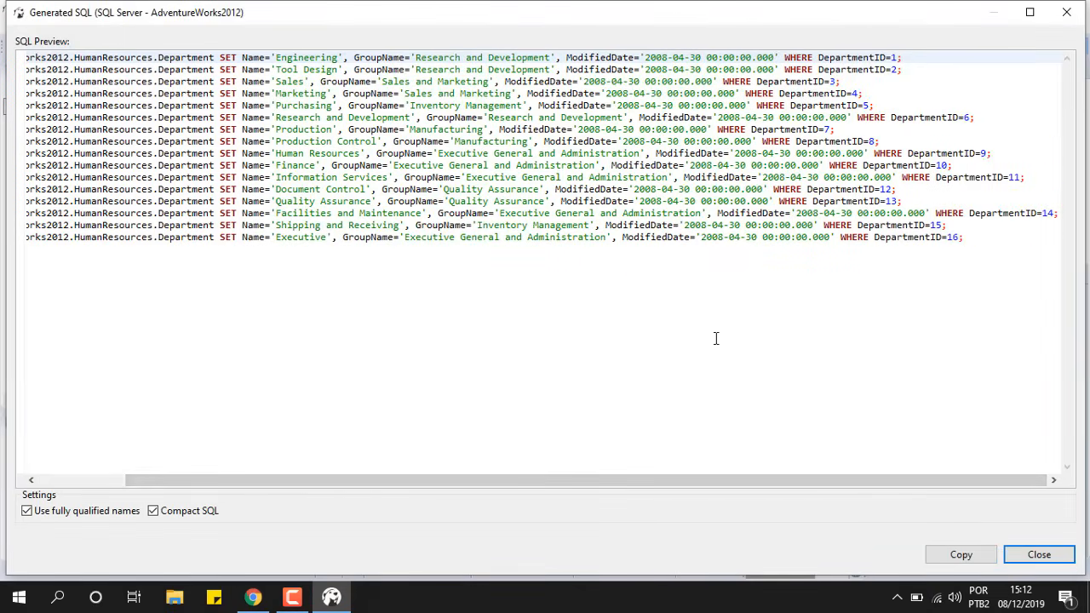
pyautogui.click(1066, 13)
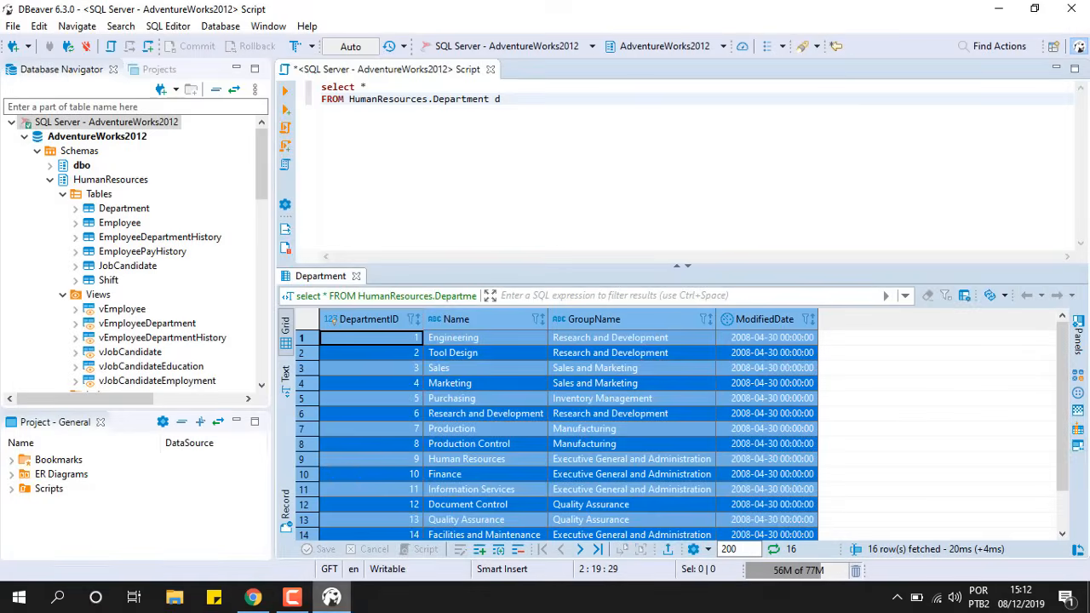
# Generate SELECT .. WHERE .. = statements for the selected Department rows, inspect the DepartmentID condition, and close the preview.
pyautogui.rightClick(314, 319)
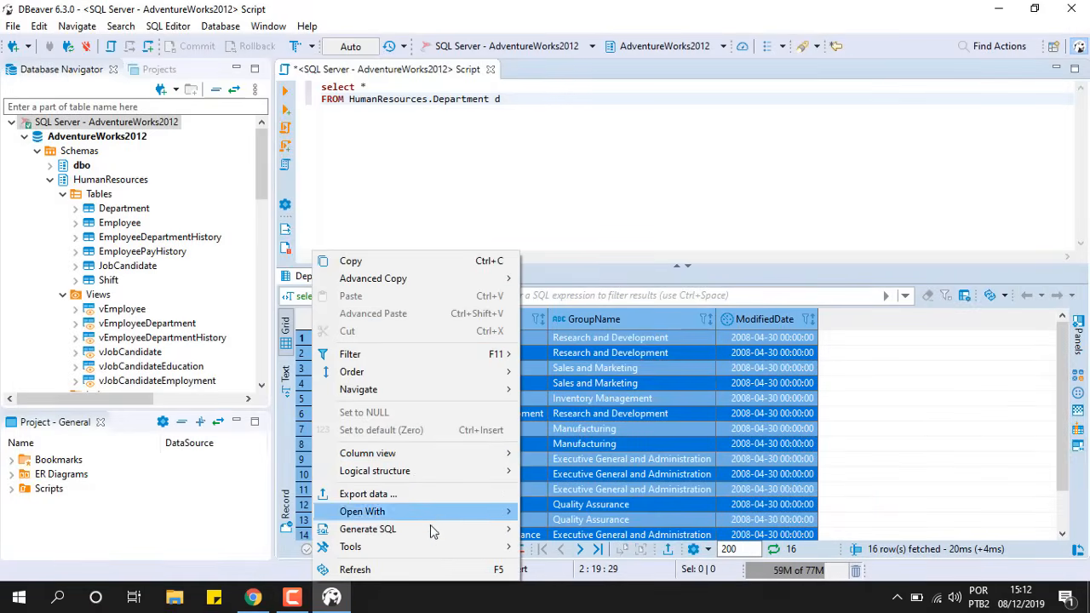
pyautogui.moveTo(433, 537)
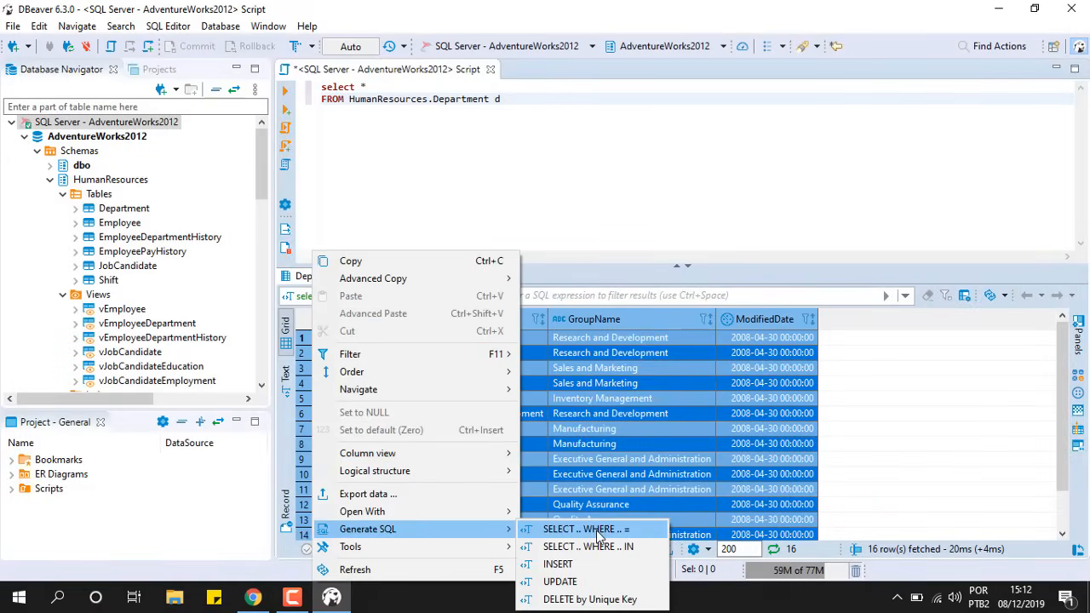
pyautogui.click(601, 532)
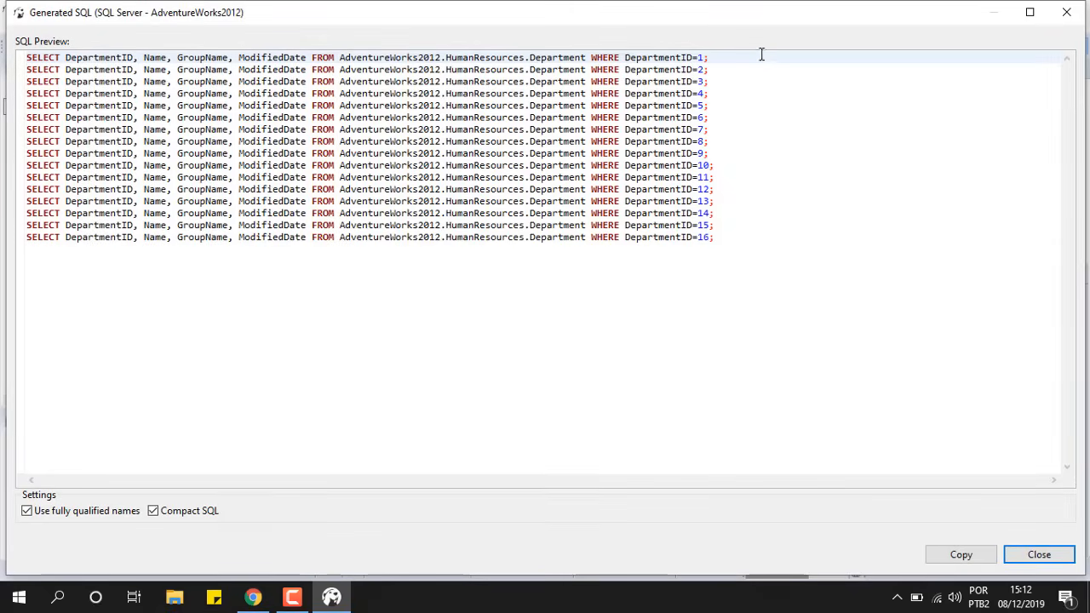
pyautogui.click(642, 69)
pyautogui.doubleClick(648, 69)
pyautogui.doubleClick(648, 58)
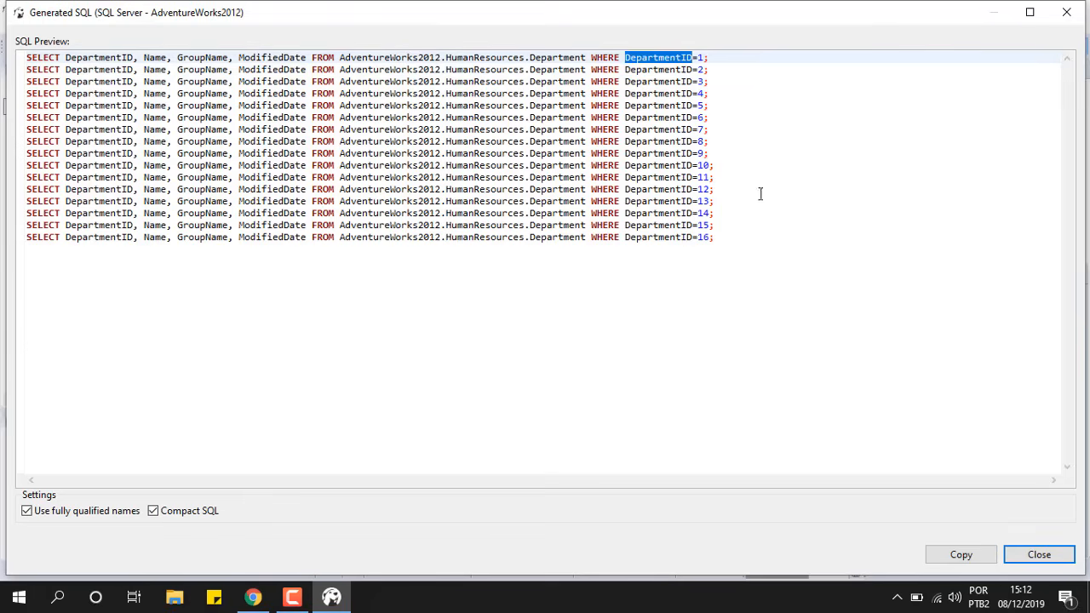
pyautogui.click(1039, 554)
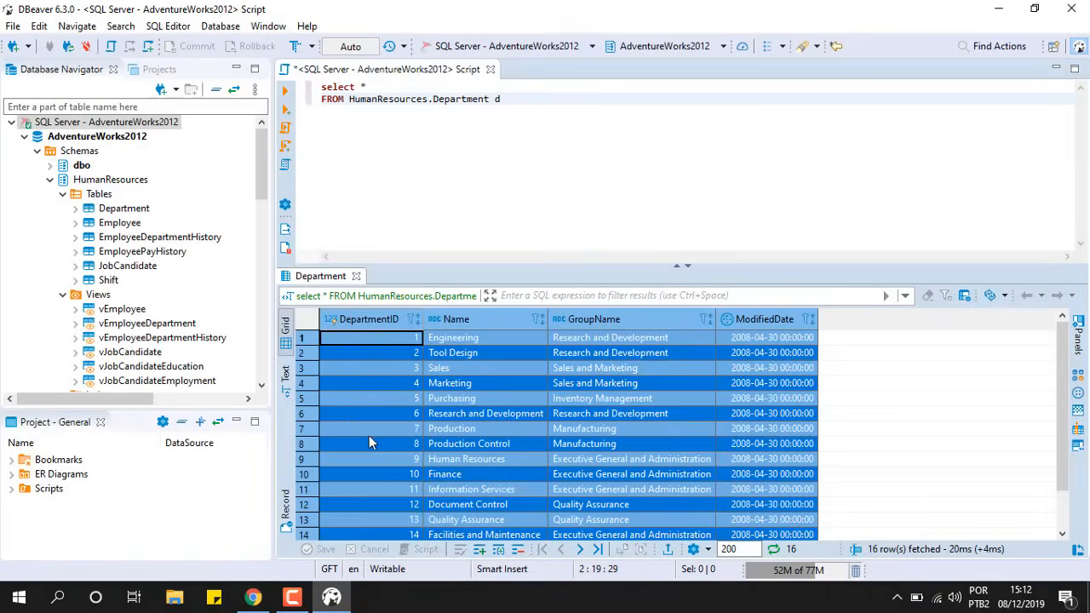
# Open the Department query results in the web browser, view the HTML table, and return to DBeaver.
pyautogui.rightClick(311, 320)
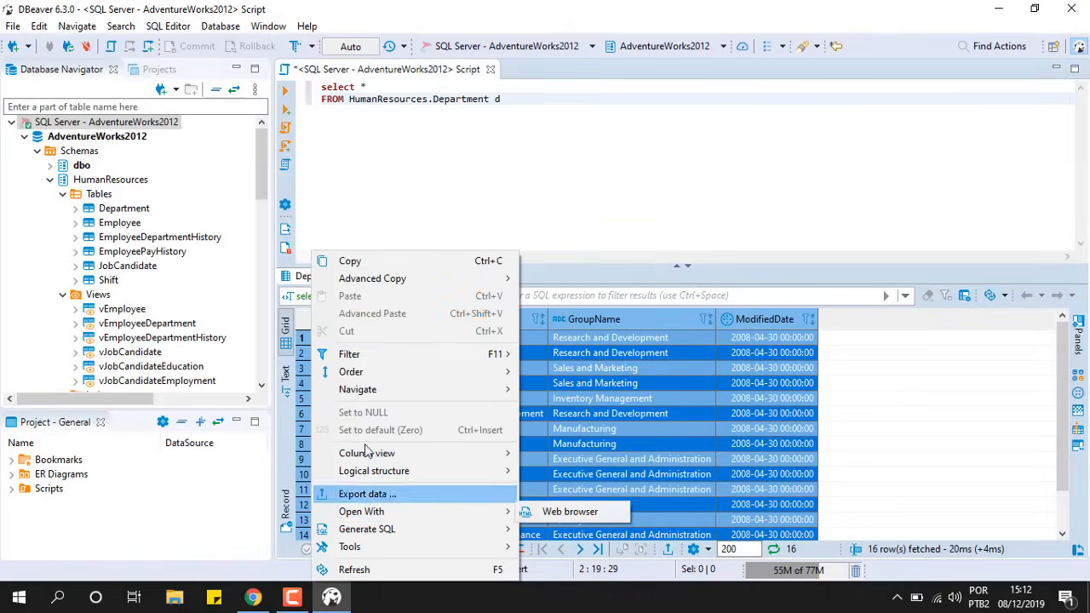
pyautogui.rightClick(304, 318)
pyautogui.moveTo(357, 514)
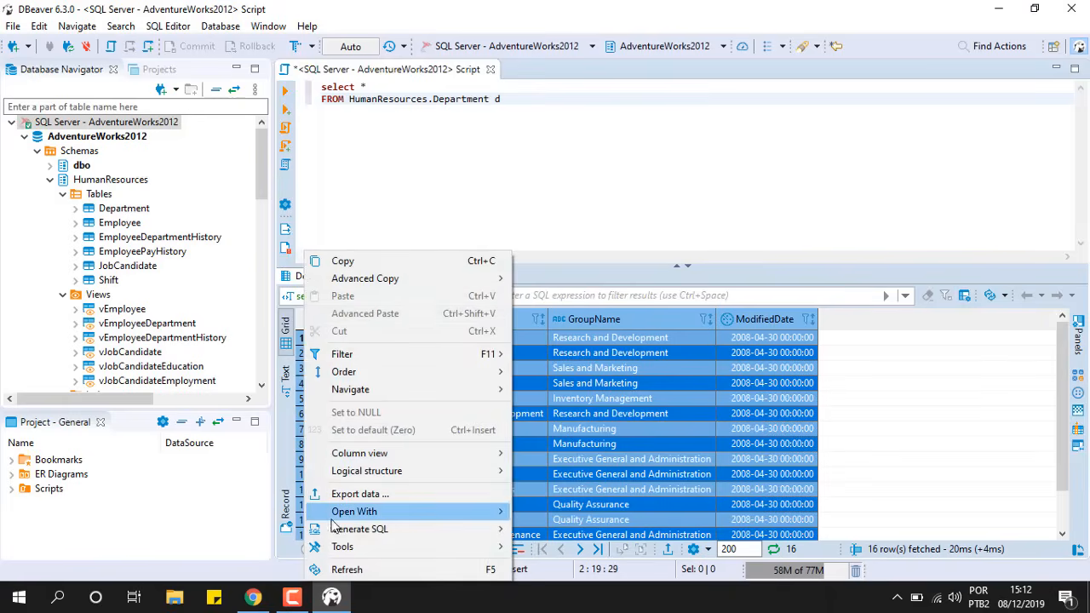
pyautogui.moveTo(498, 511)
pyautogui.click(558, 511)
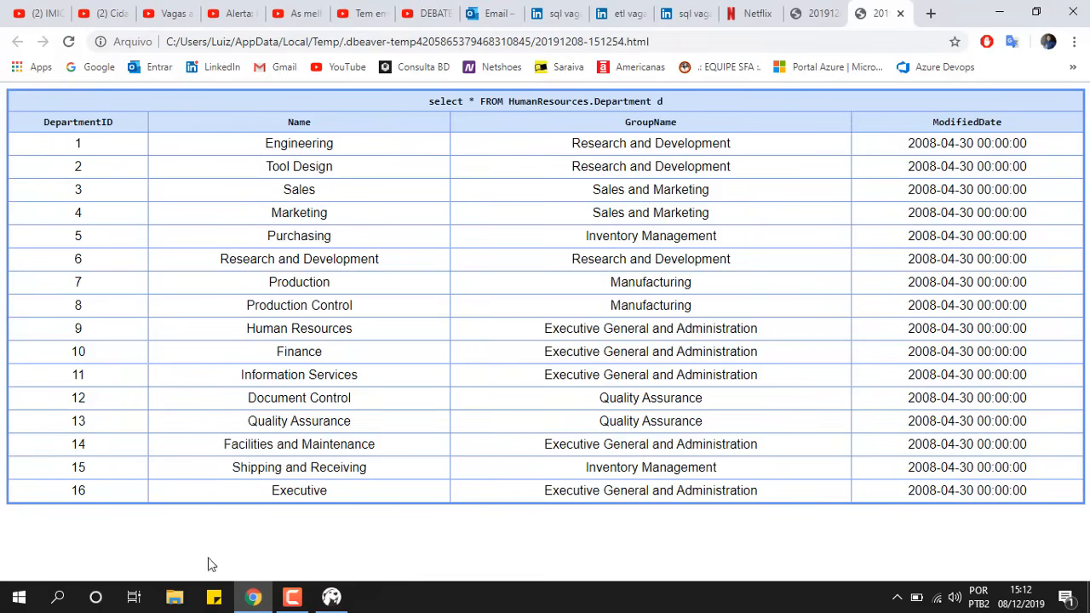
pyautogui.click(252, 596)
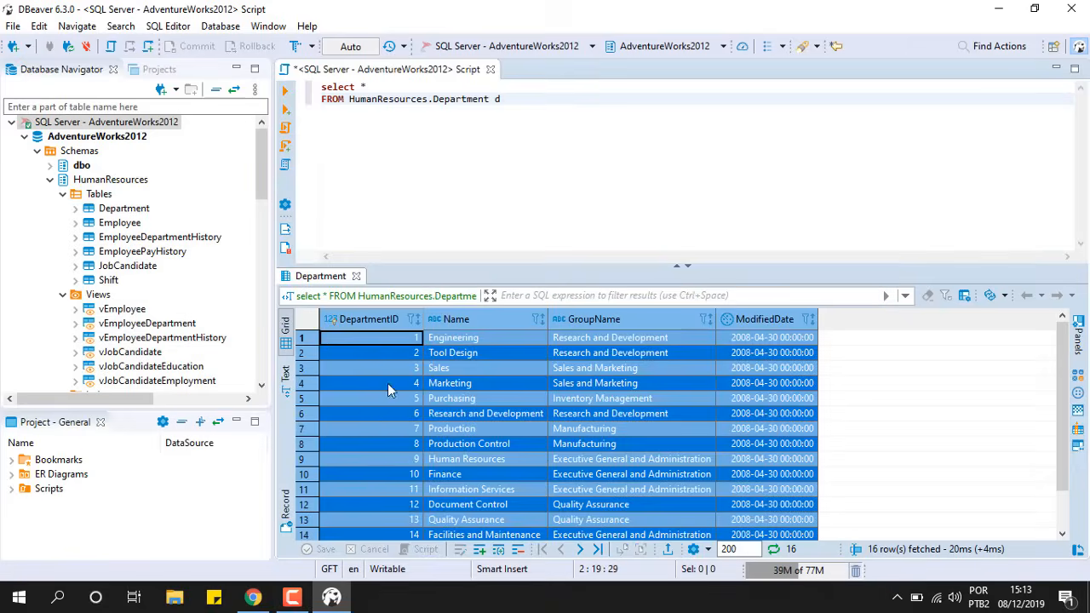
# Start a data export of the Department results and choose TXT, the plain text format, as the target.
pyautogui.rightClick(310, 328)
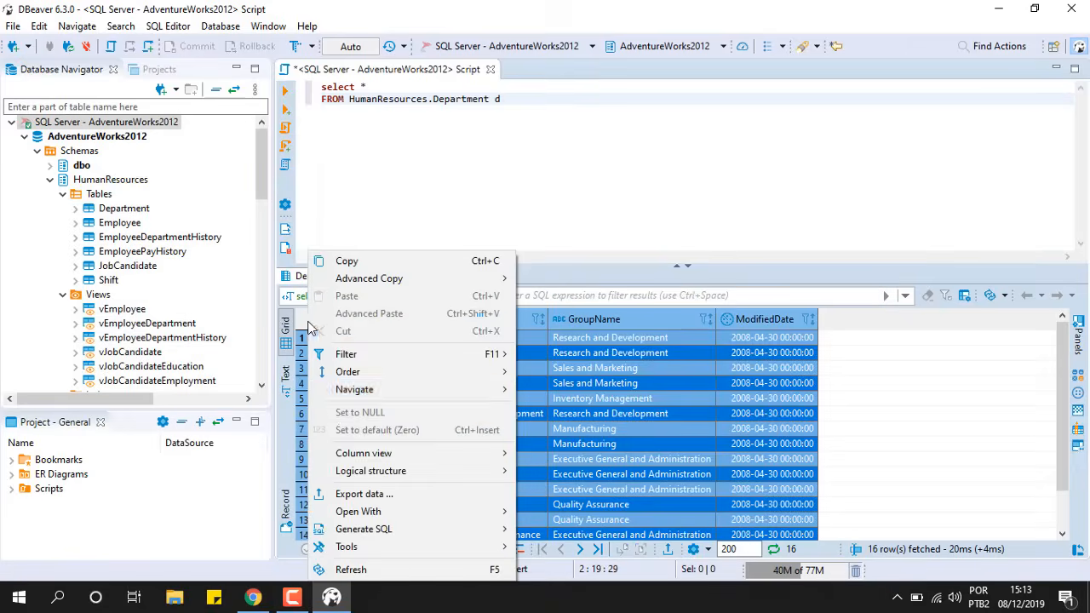
pyautogui.click(385, 499)
pyautogui.click(385, 145)
pyautogui.click(458, 160)
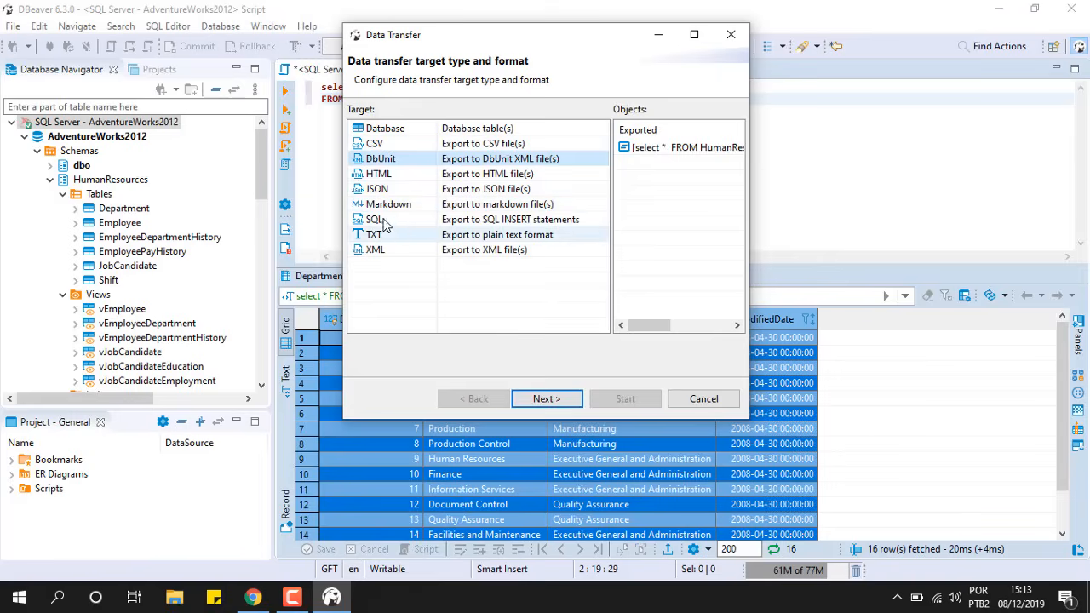
pyautogui.click(456, 189)
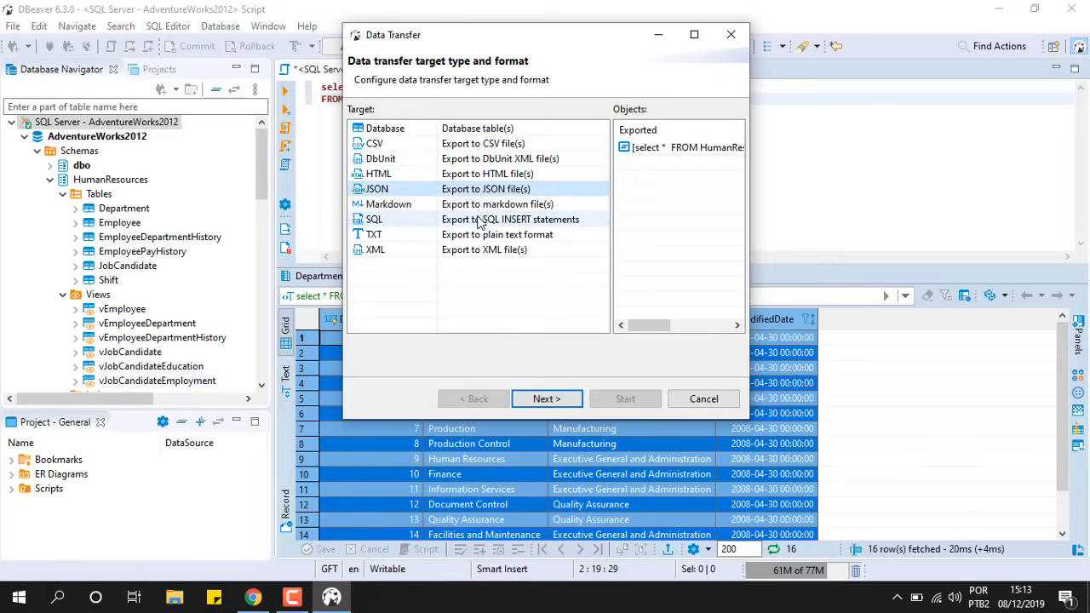
pyautogui.click(477, 205)
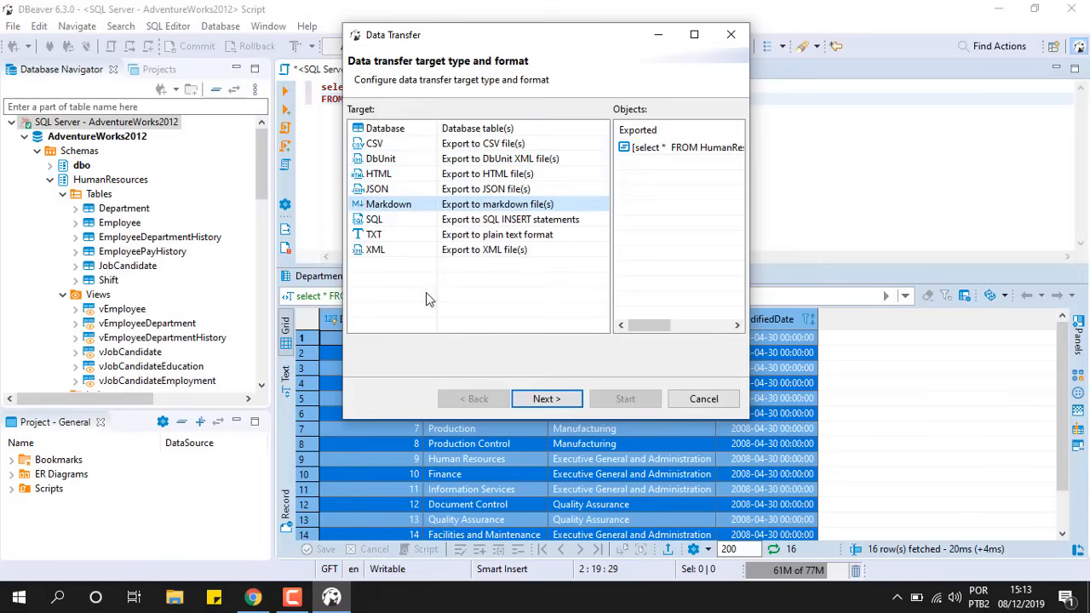
pyautogui.click(400, 220)
pyautogui.click(390, 236)
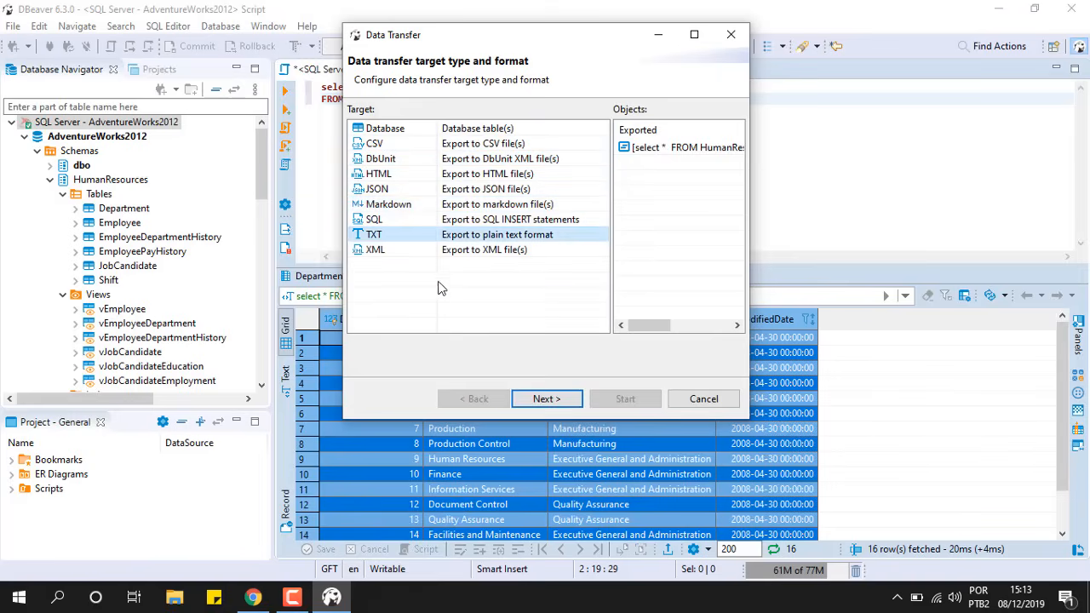
# Set the maximum column length to 1000 in the TXT exporter settings and continue to the output options.
pyautogui.click(546, 399)
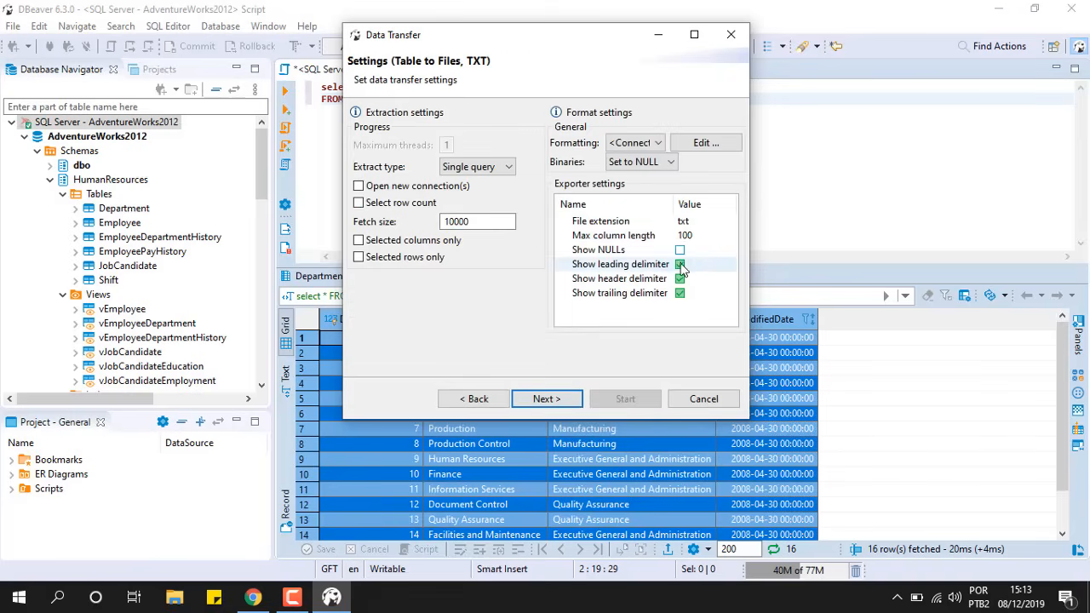
pyautogui.click(684, 237)
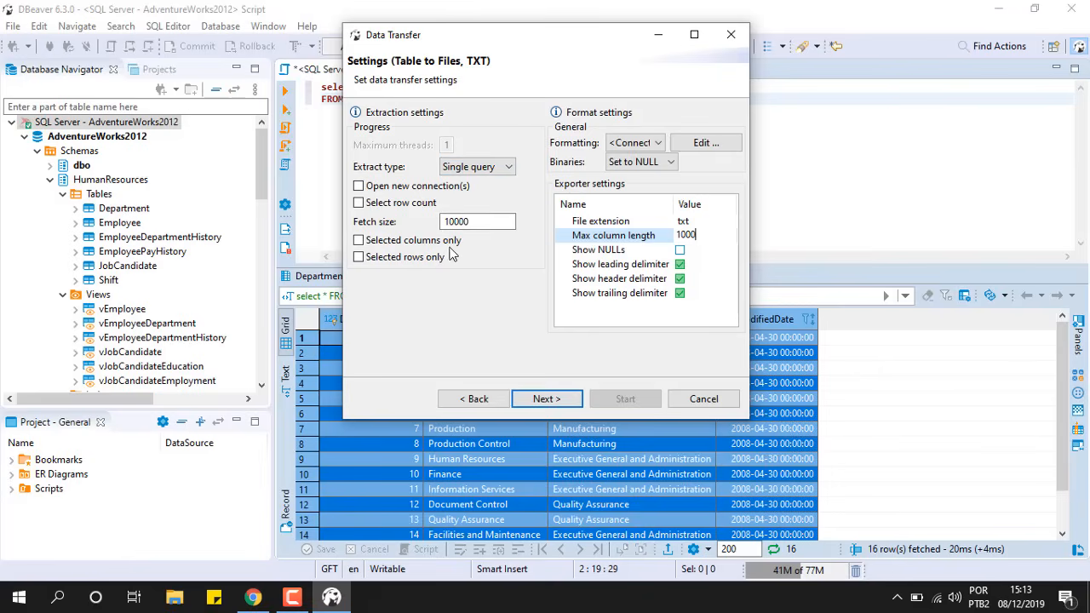
pyautogui.click(532, 402)
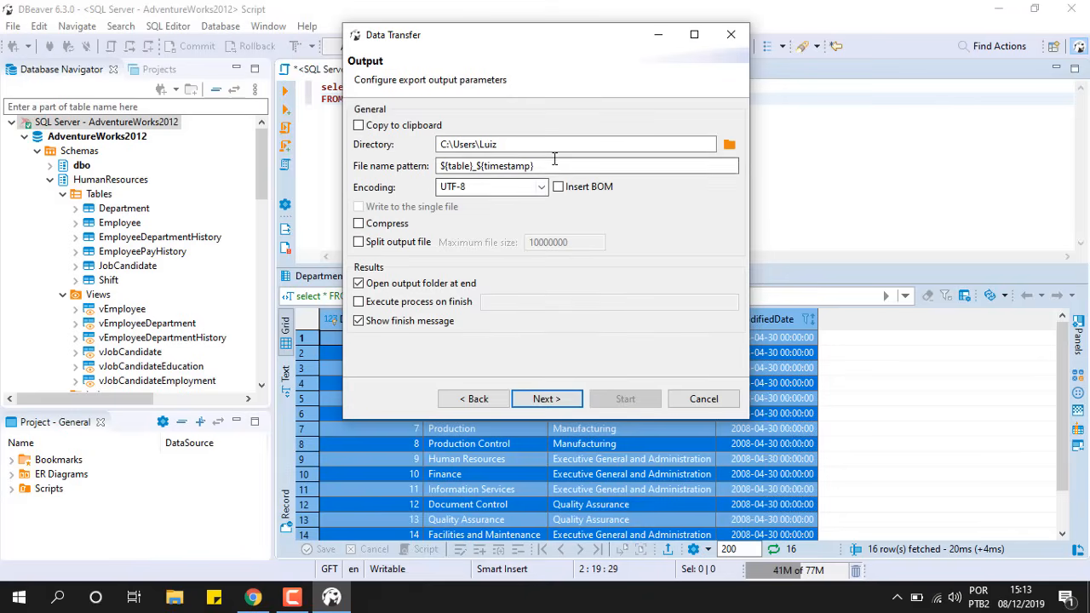
# Set the export's output directory to the Desktop (Área de Trabalho) folder and run the export.
pyautogui.click(729, 144)
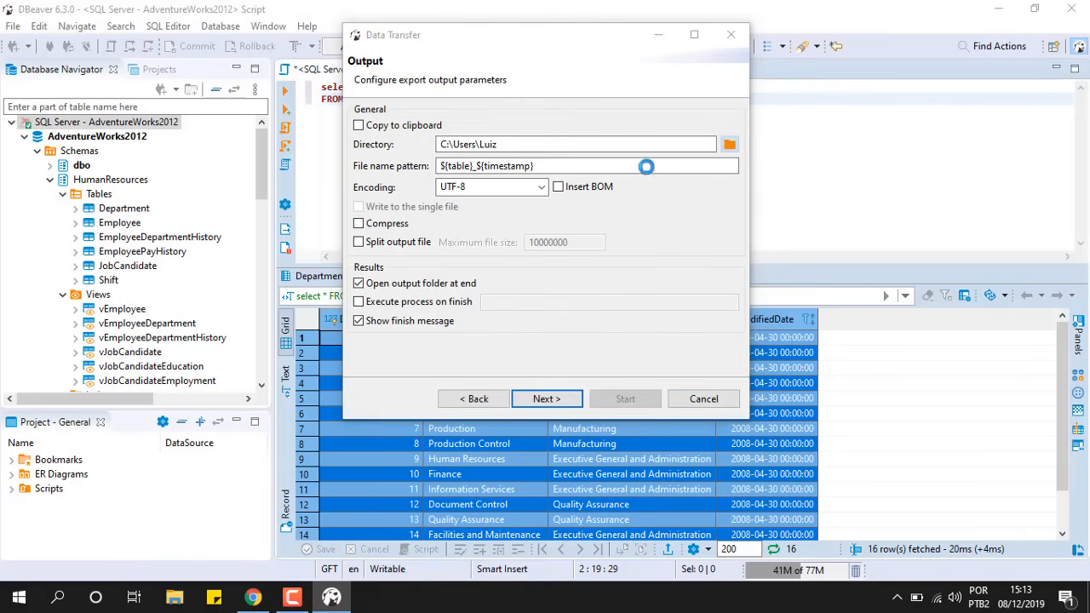
pyautogui.click(419, 165)
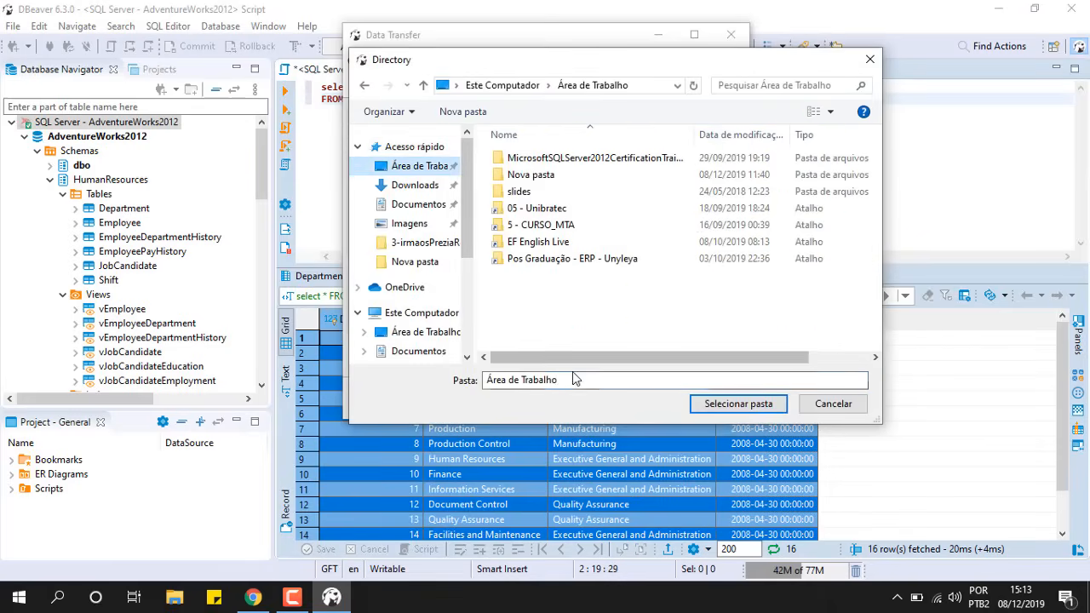
pyautogui.click(716, 403)
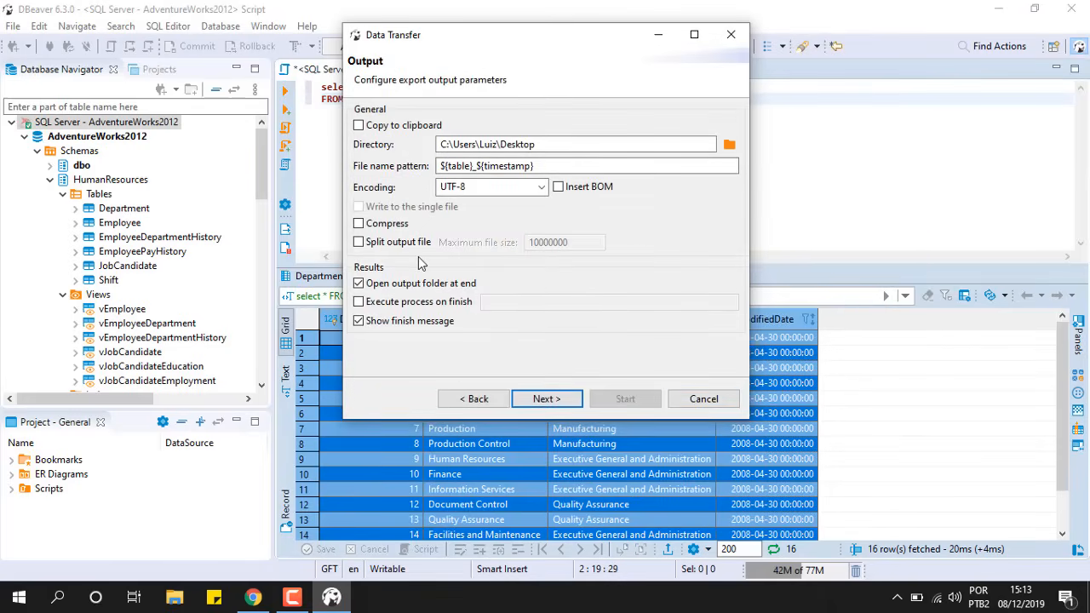
pyautogui.click(545, 400)
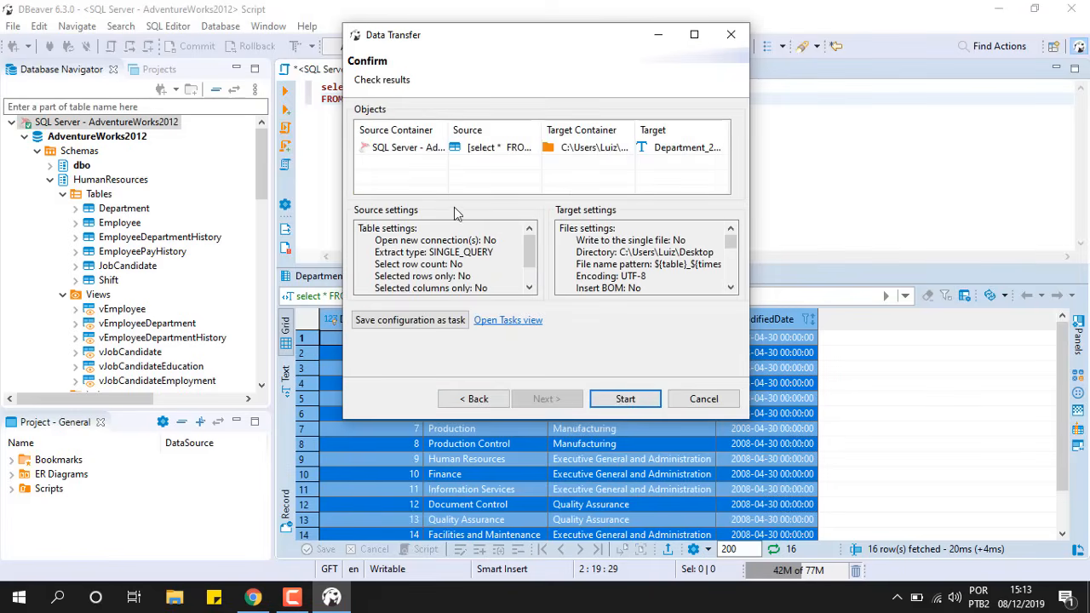
pyautogui.click(630, 400)
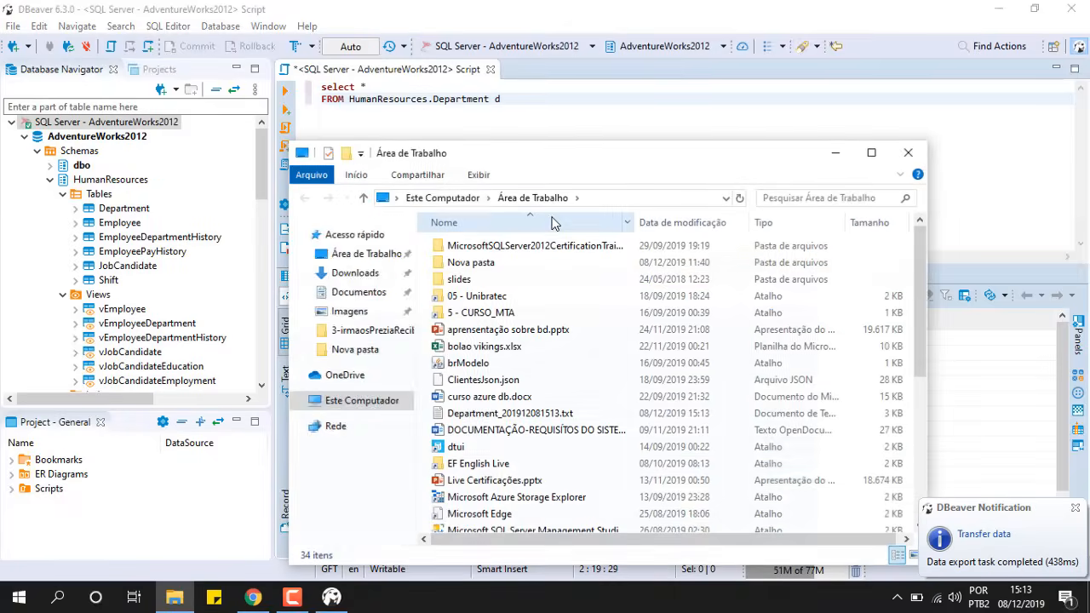
# Open the exported Department_201912081513.txt, review its rows in a maximized window, and close both the file and its folder.
pyautogui.doubleClick(515, 414)
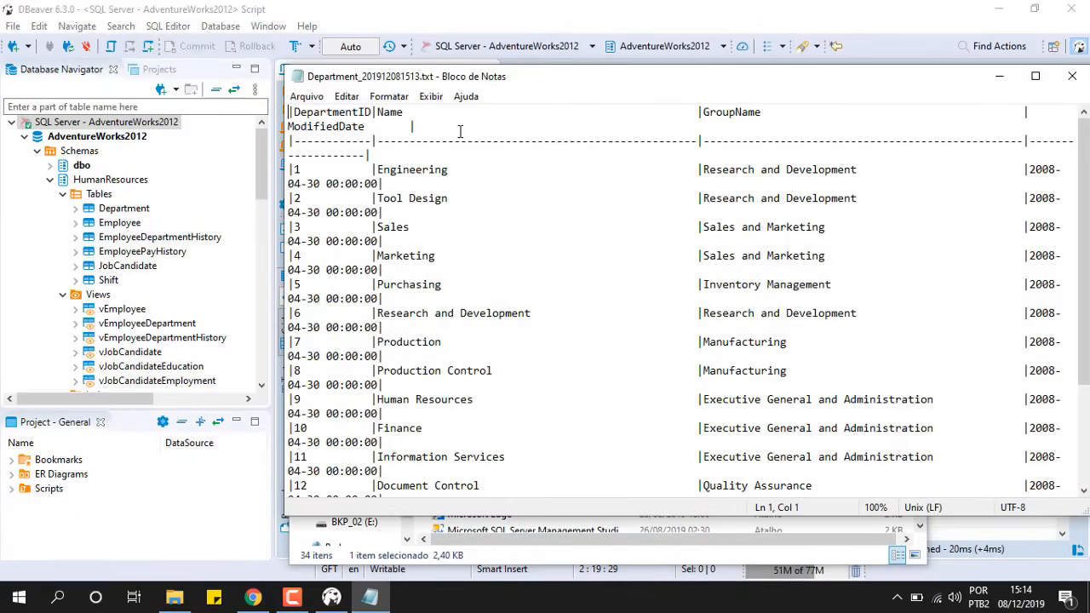
pyautogui.moveTo(383, 141); pyautogui.dragTo(499, 243)
pyautogui.scroll(-3, 494, 259)
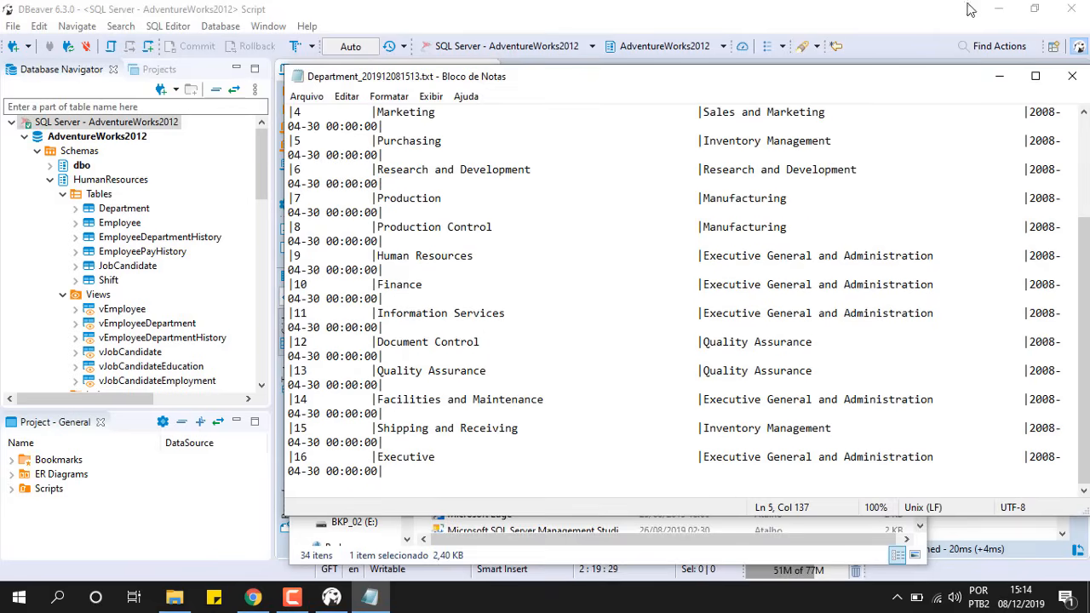
pyautogui.click(1035, 76)
pyautogui.click(341, 269)
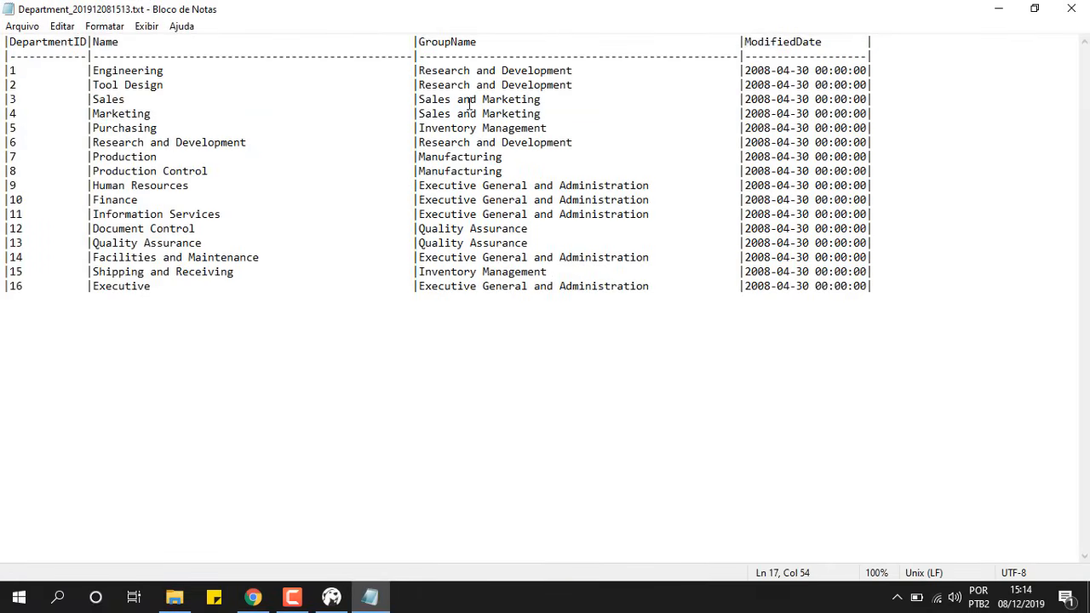
pyautogui.click(1074, 8)
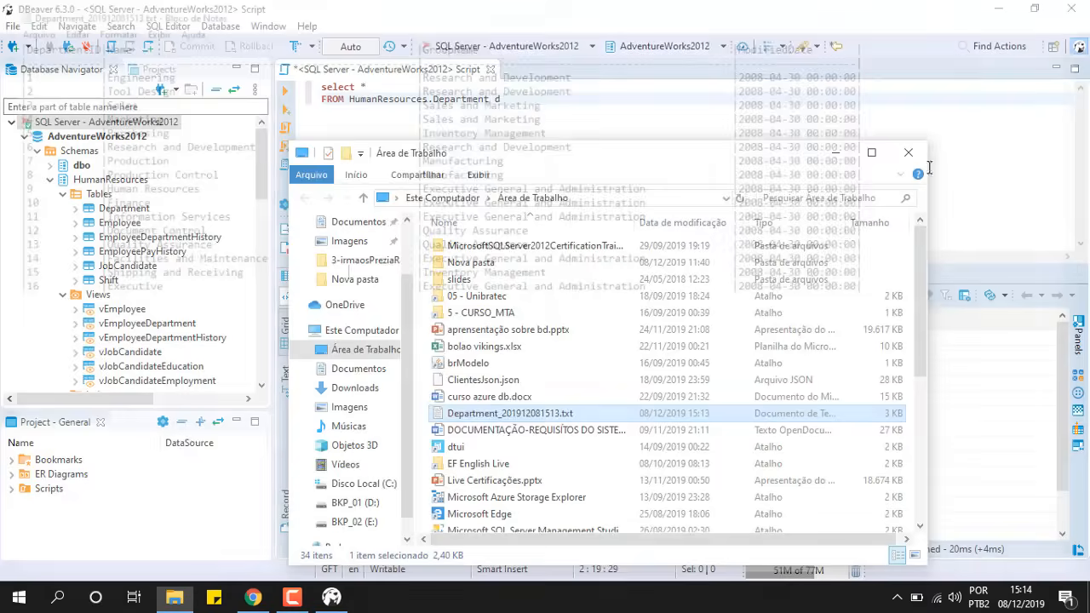
pyautogui.click(908, 152)
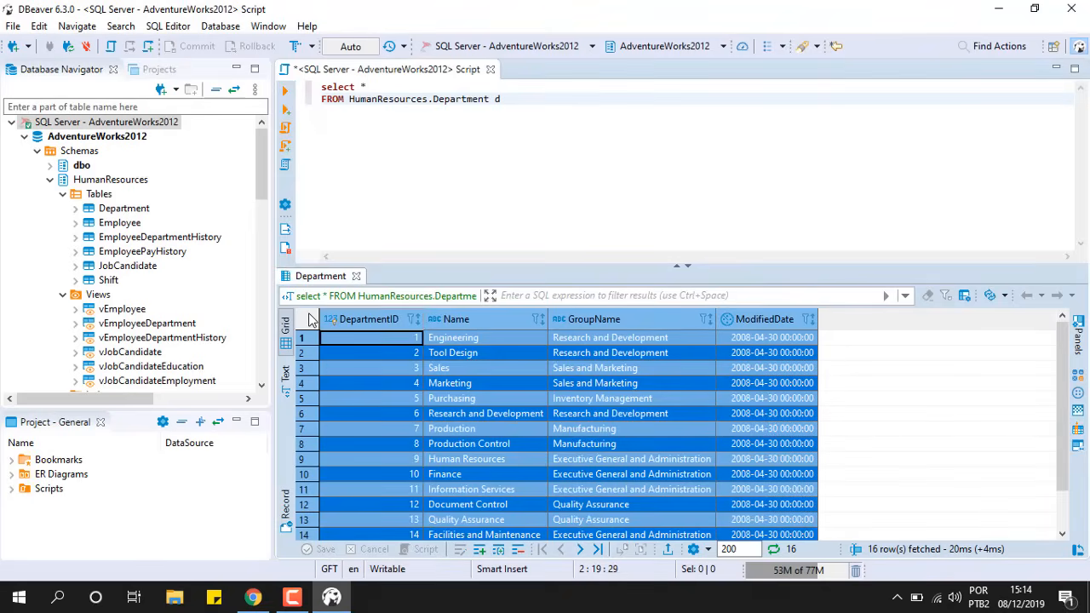
# Open the advanced copy options for the selected Department results, check the row delimiter choices, and close the dialog without copying.
pyautogui.rightClick(310, 318)
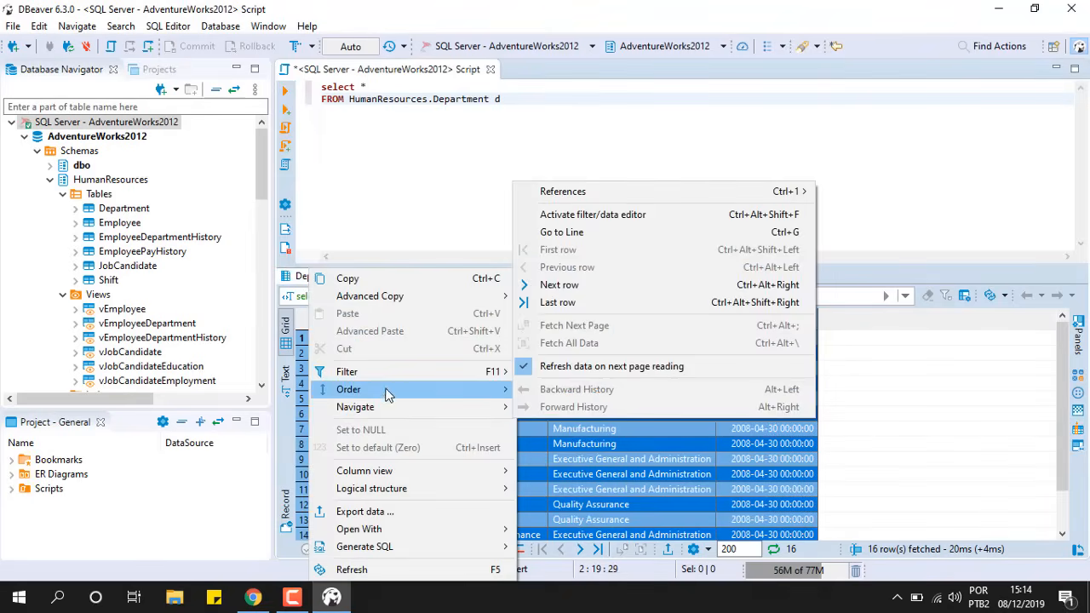
pyautogui.moveTo(387, 390)
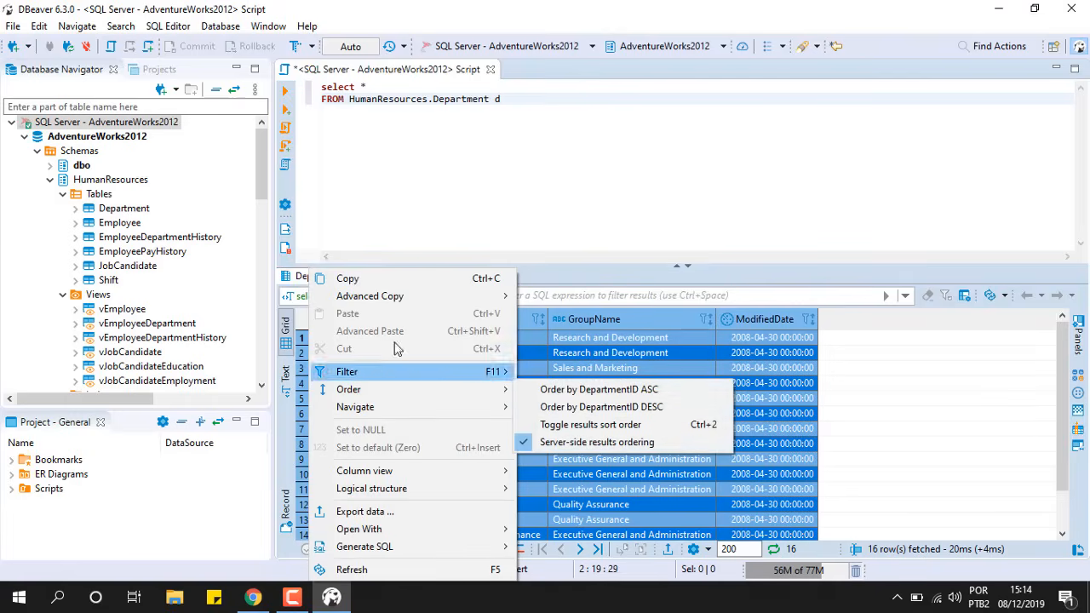
pyautogui.moveTo(410, 298)
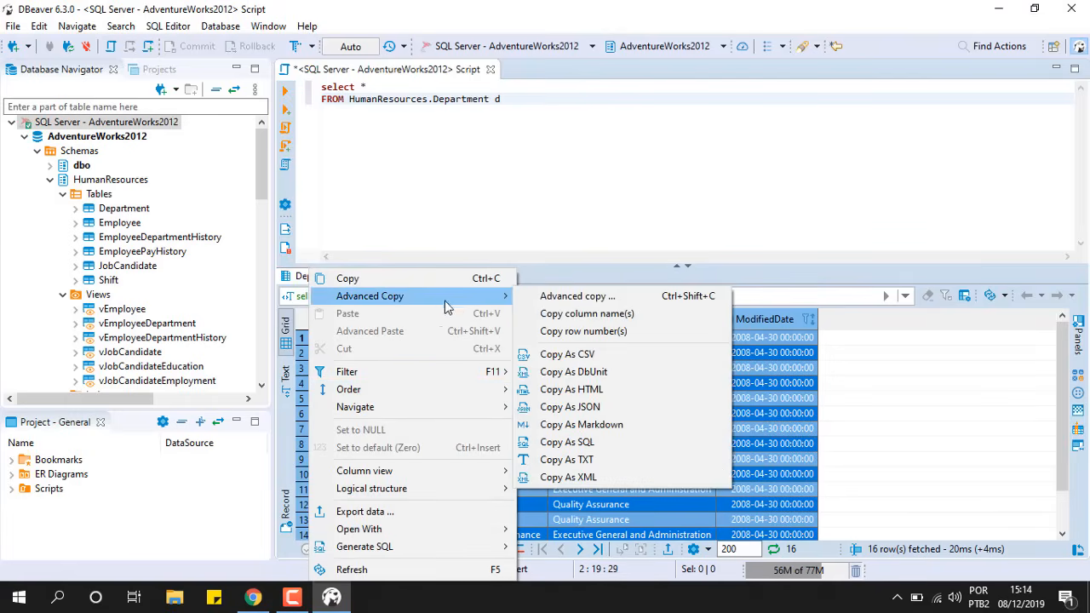
pyautogui.click(612, 298)
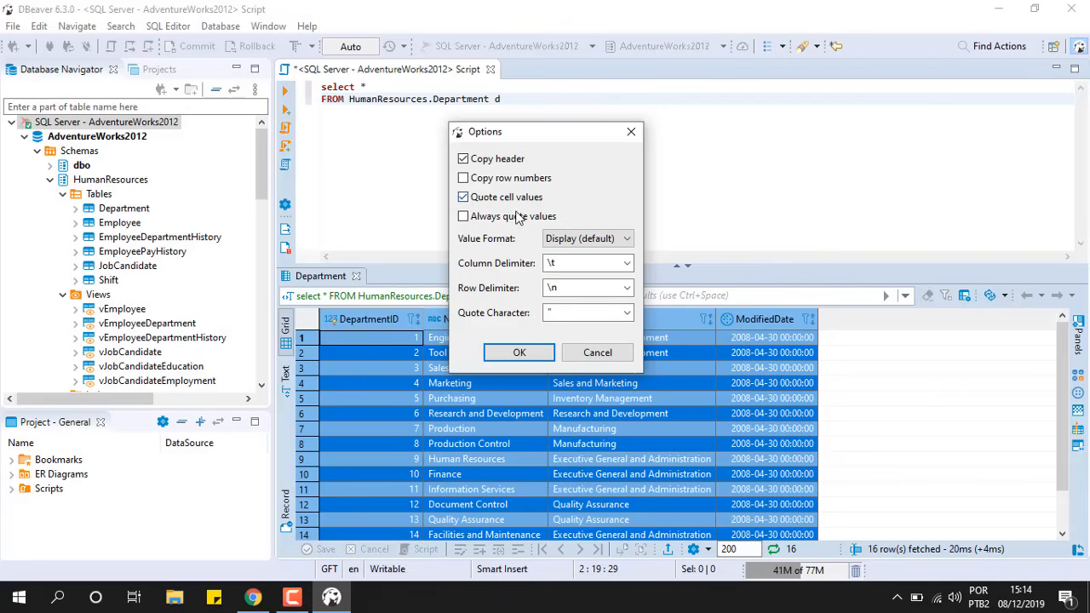
pyautogui.click(627, 289)
pyautogui.click(660, 206)
pyautogui.click(637, 135)
# View the Department results as plain text, as a grid and as a single record.
pyautogui.scroll(-2, 433, 370)
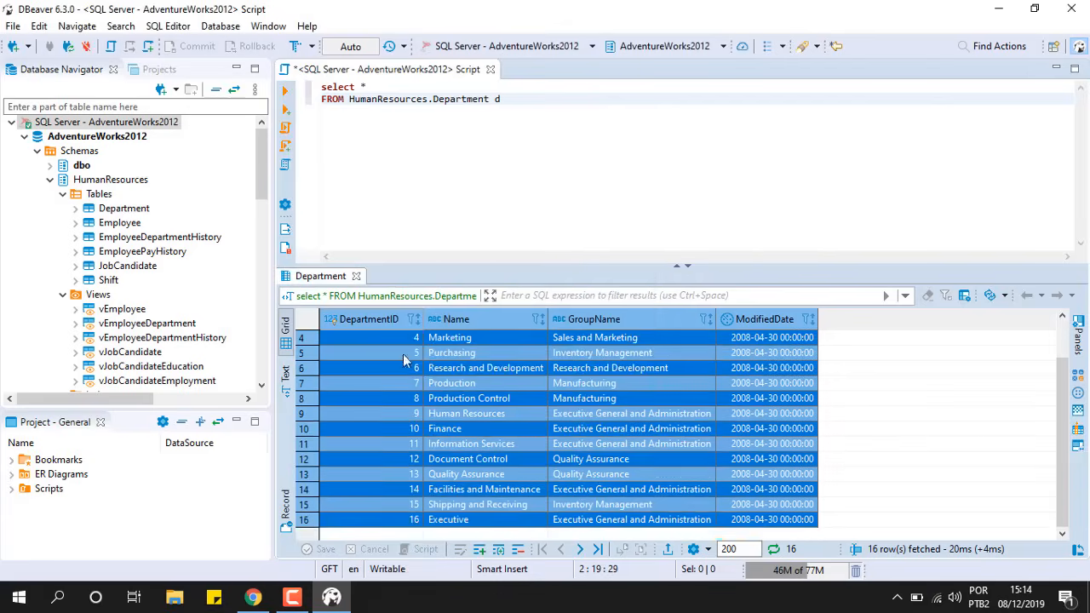
pyautogui.click(286, 375)
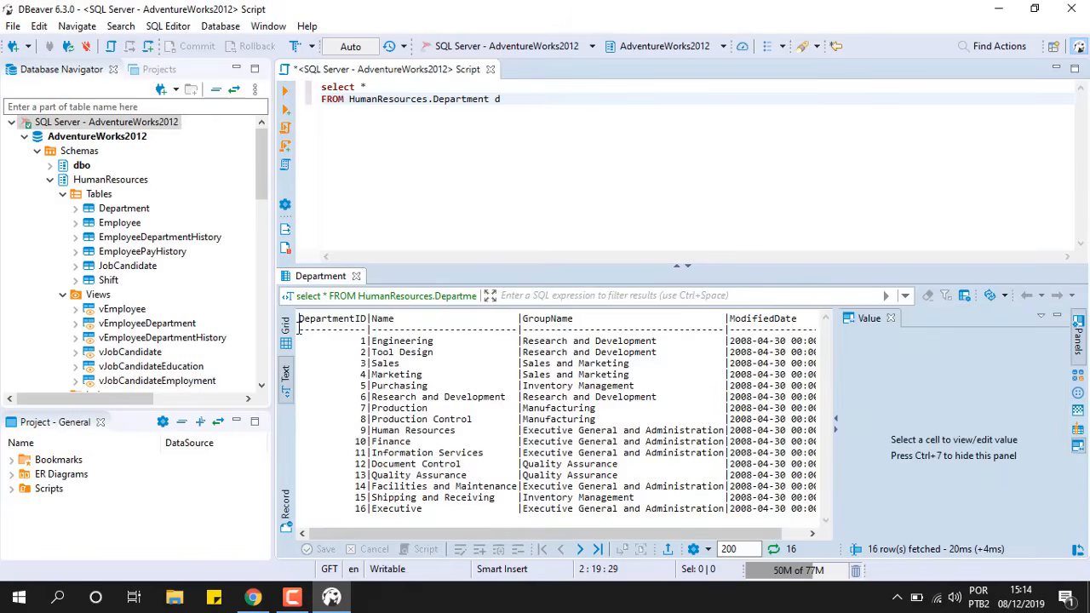
pyautogui.click(286, 328)
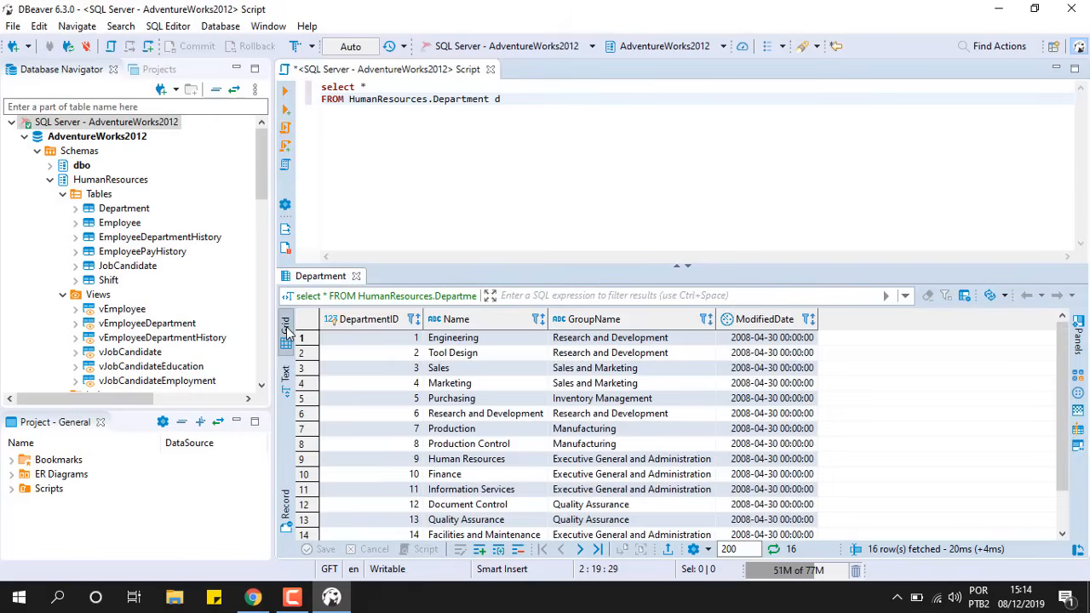
pyautogui.click(286, 519)
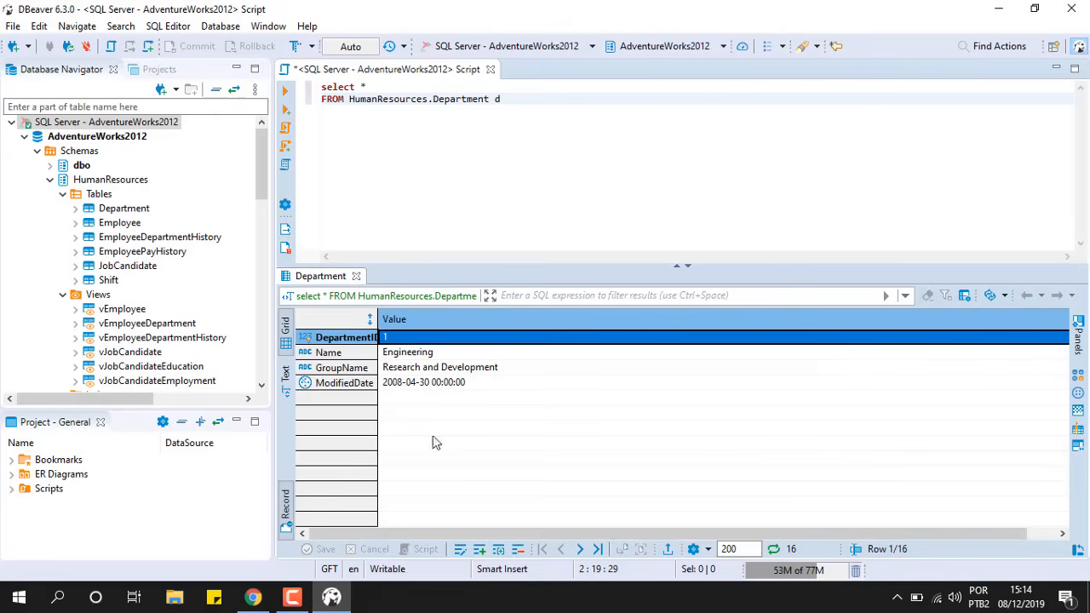
pyautogui.click(287, 332)
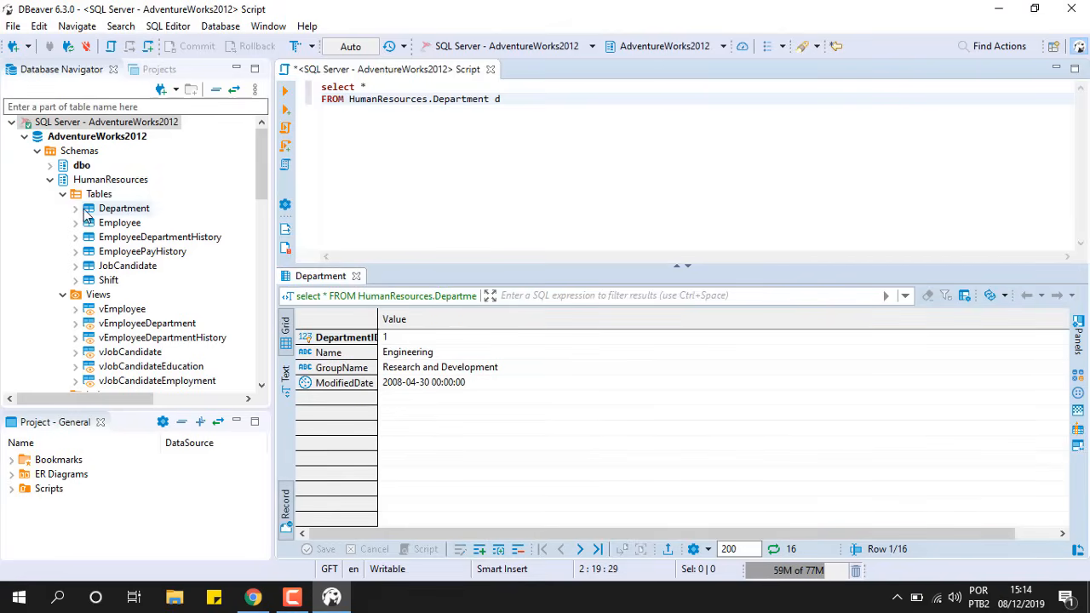
# Open the AdventureWorks2012 database properties and examine its schemas, database triggers and administration sections.
pyautogui.click(89, 138)
pyautogui.rightClick(89, 138)
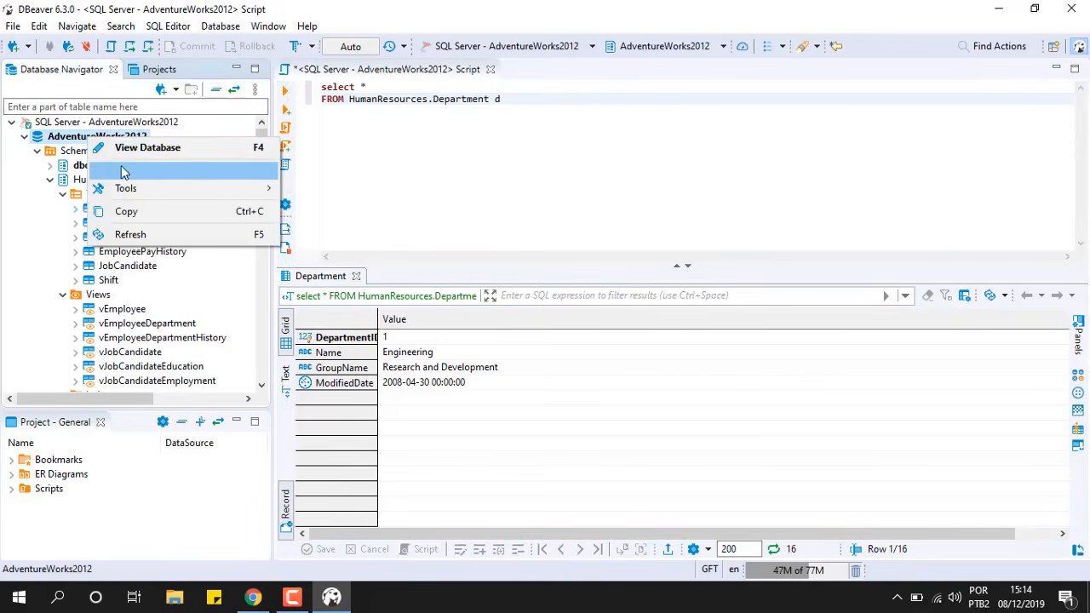
pyautogui.click(145, 149)
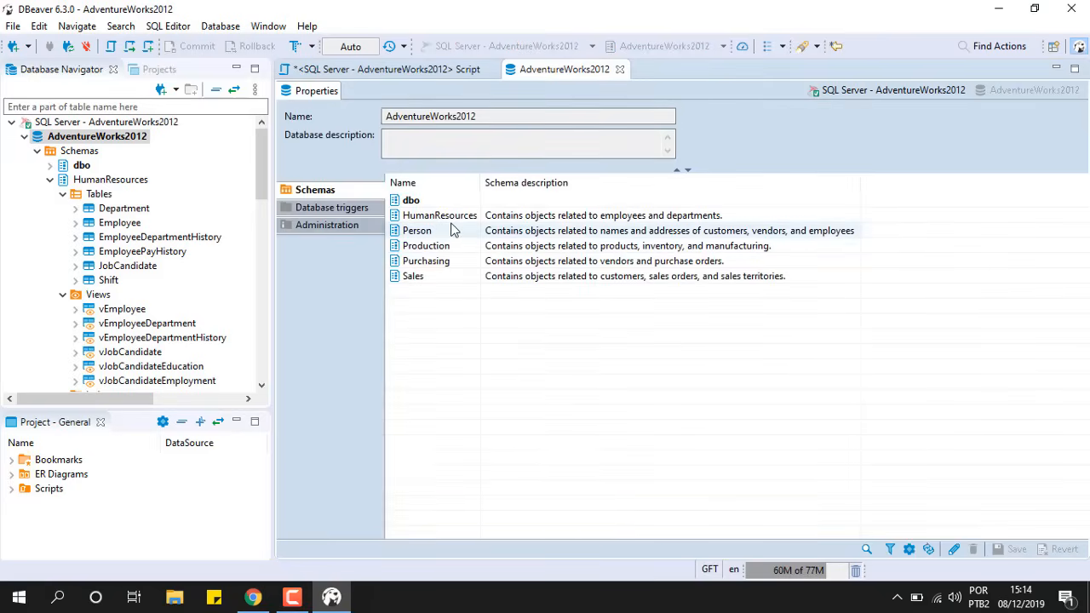
pyautogui.click(336, 208)
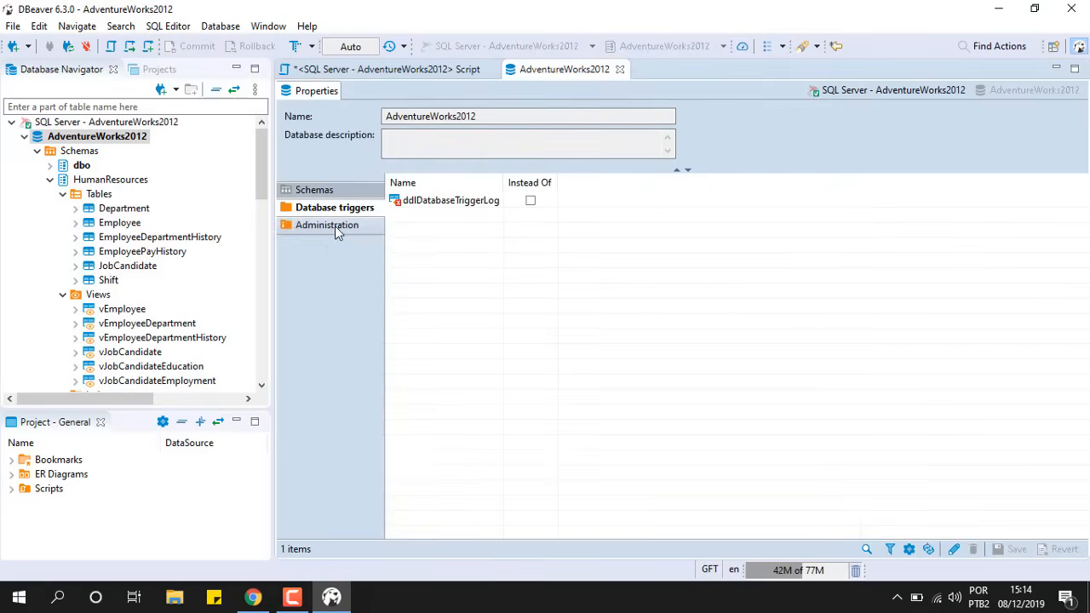
pyautogui.click(334, 226)
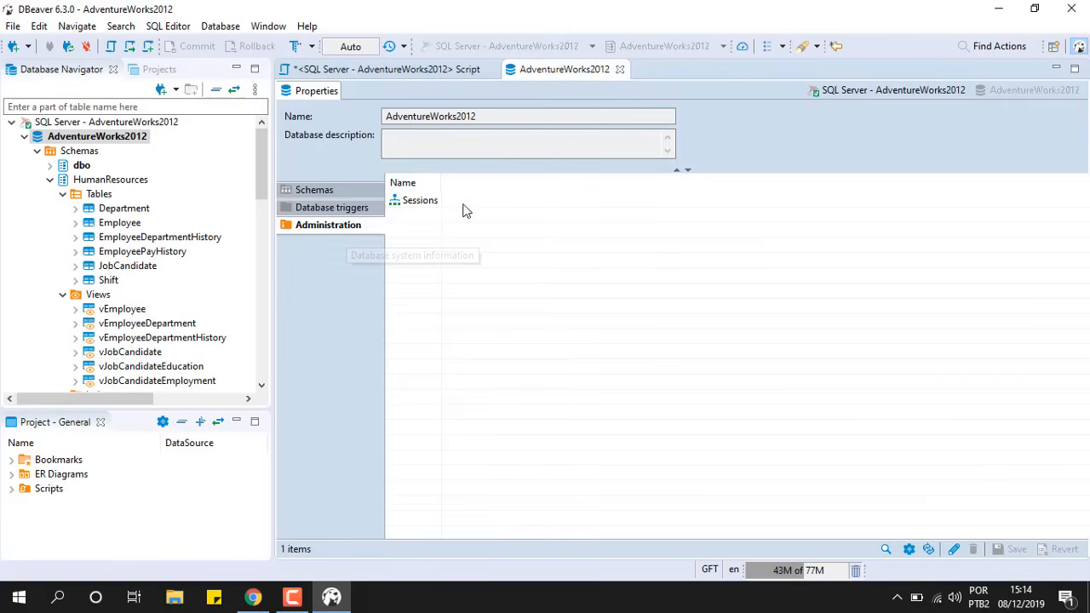
# Open the Department table for editing and examine its columns, virtual structure and DDL.
pyautogui.rightClick(101, 213)
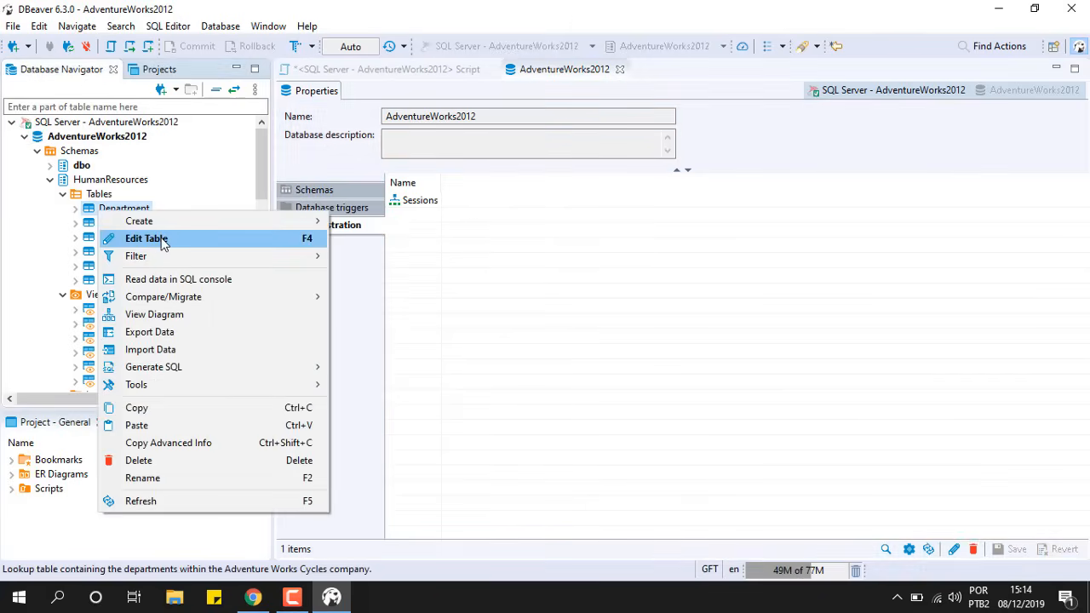
pyautogui.click(173, 244)
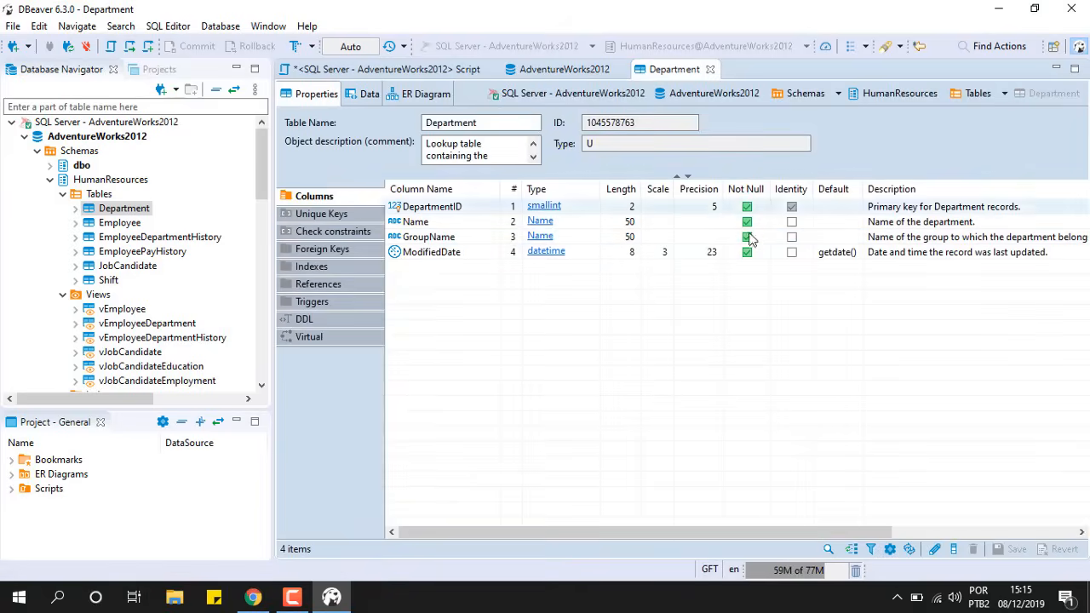
pyautogui.click(317, 338)
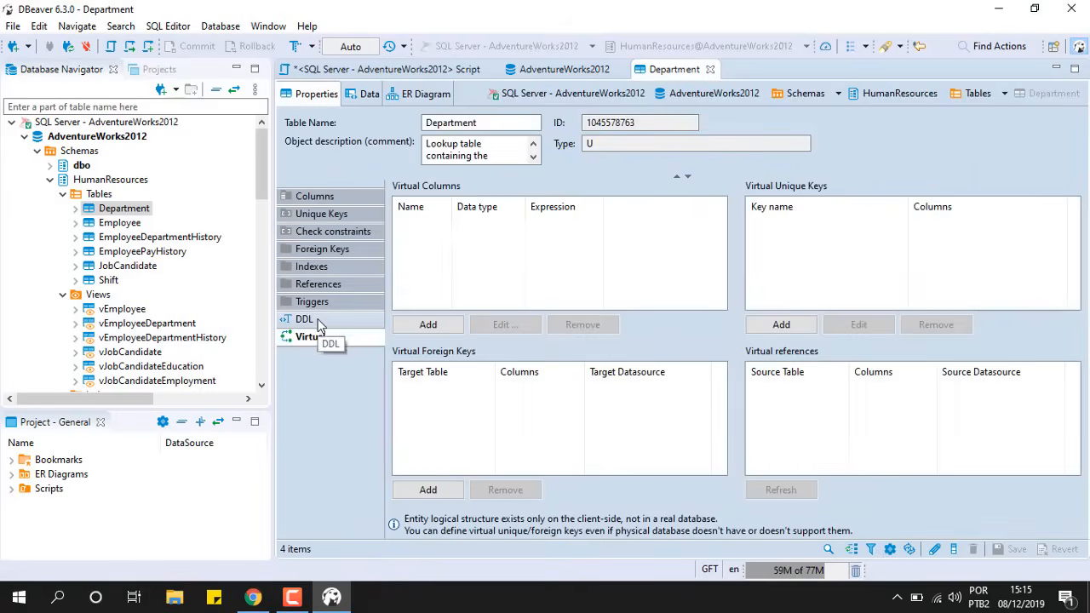
pyautogui.click(308, 320)
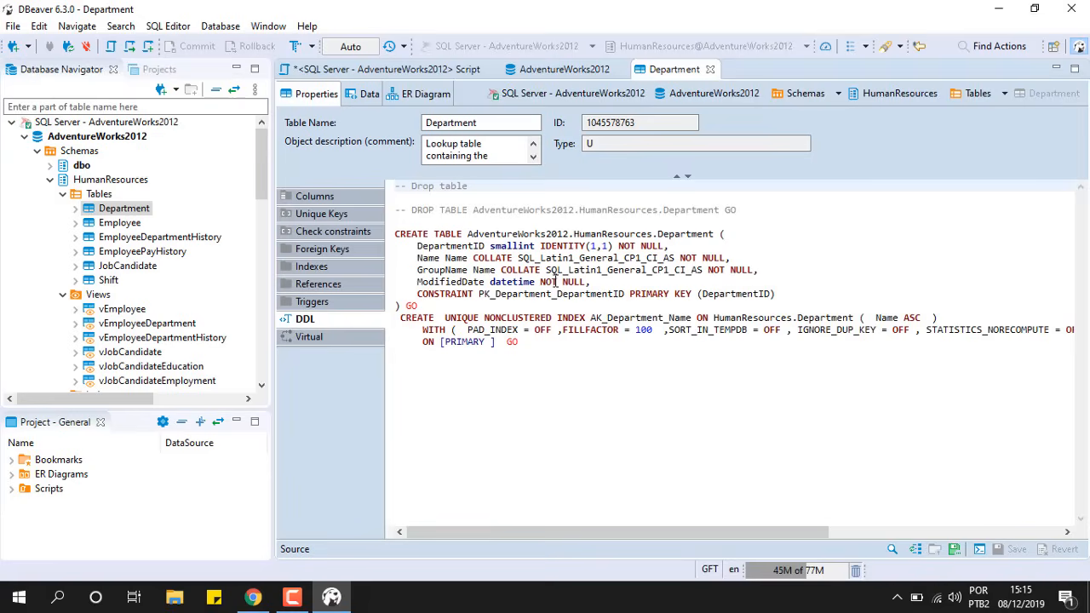
# Review the Department table's triggers, references, indexes, foreign keys, check constraints and unique keys, and return to its columns.
pyautogui.click(312, 301)
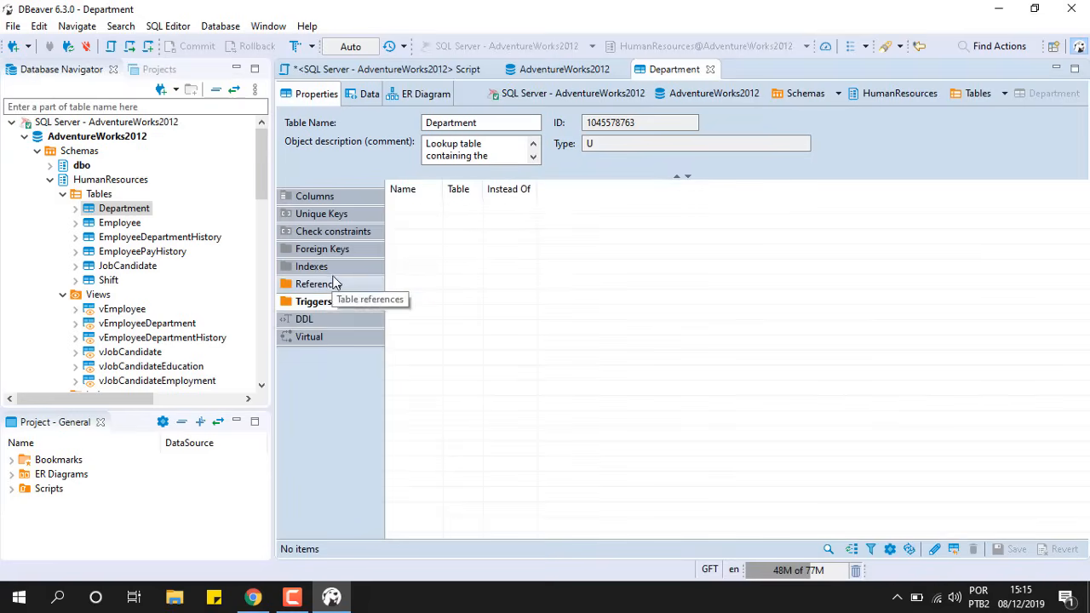
pyautogui.click(338, 287)
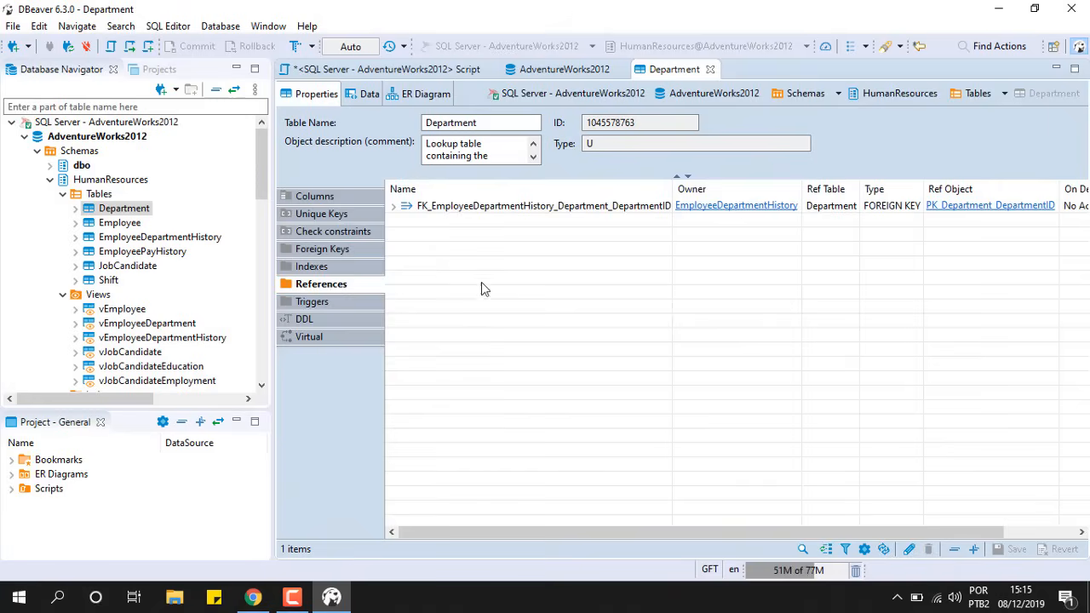
pyautogui.click(329, 267)
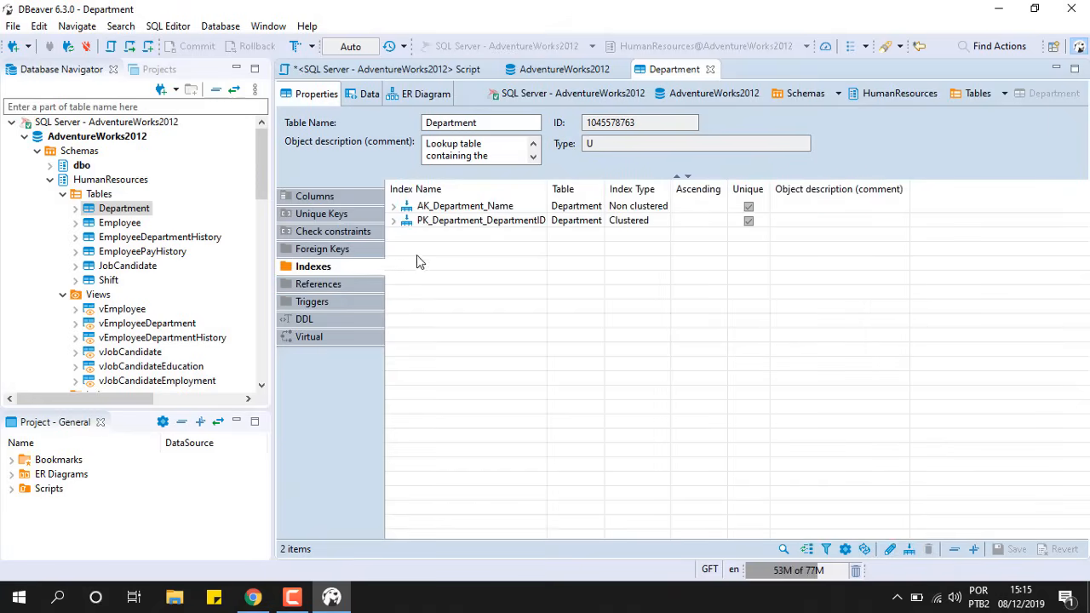
pyautogui.click(328, 249)
pyautogui.click(344, 235)
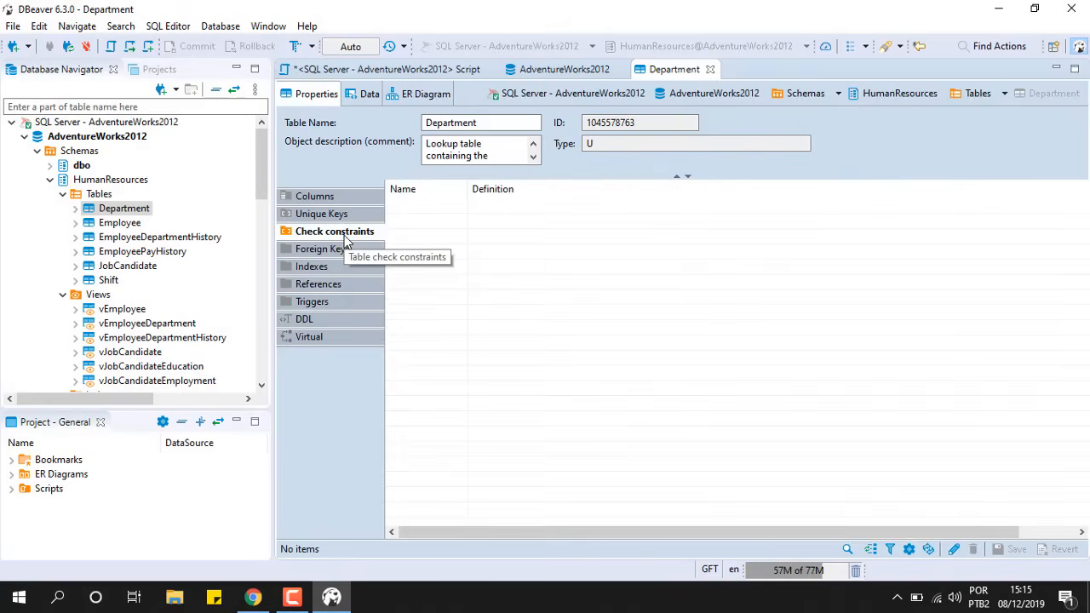
pyautogui.click(353, 214)
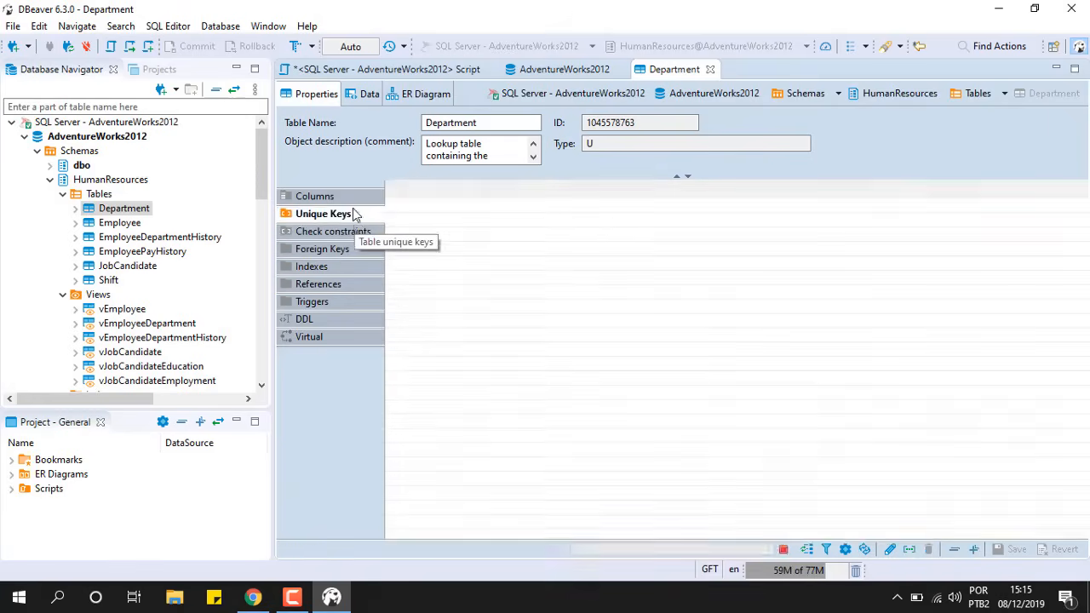
pyautogui.click(347, 197)
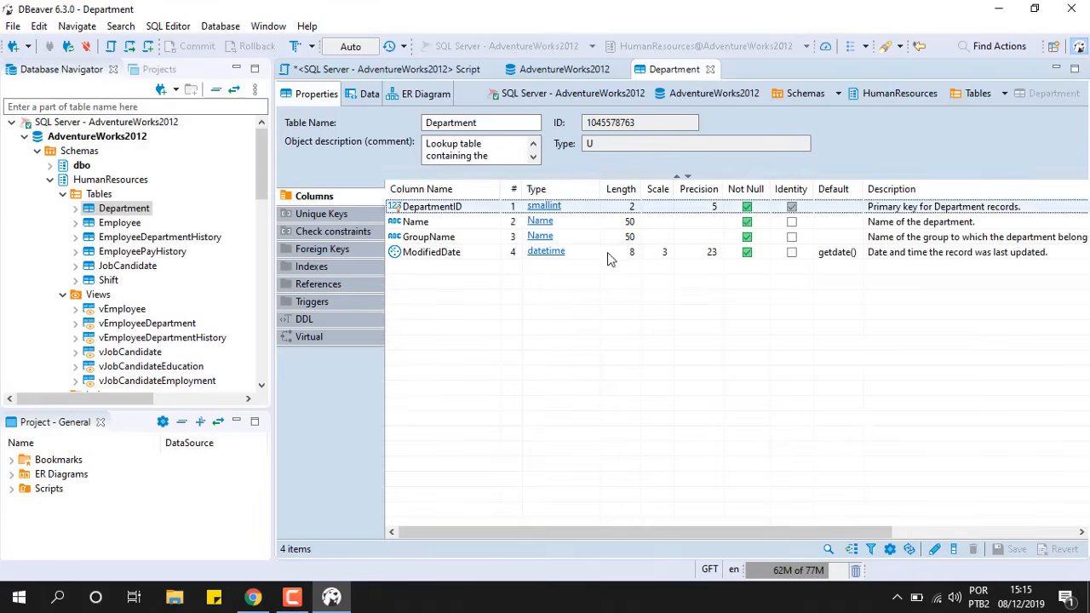
# View the Department table's data and ER diagram, and close the table and database editors.
pyautogui.click(368, 93)
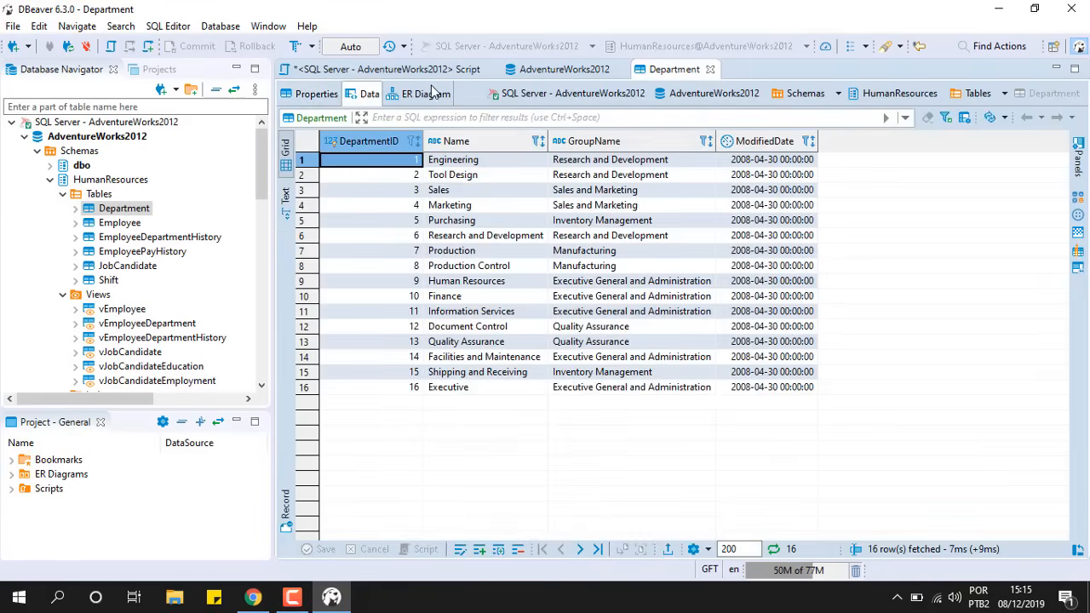
pyautogui.click(430, 92)
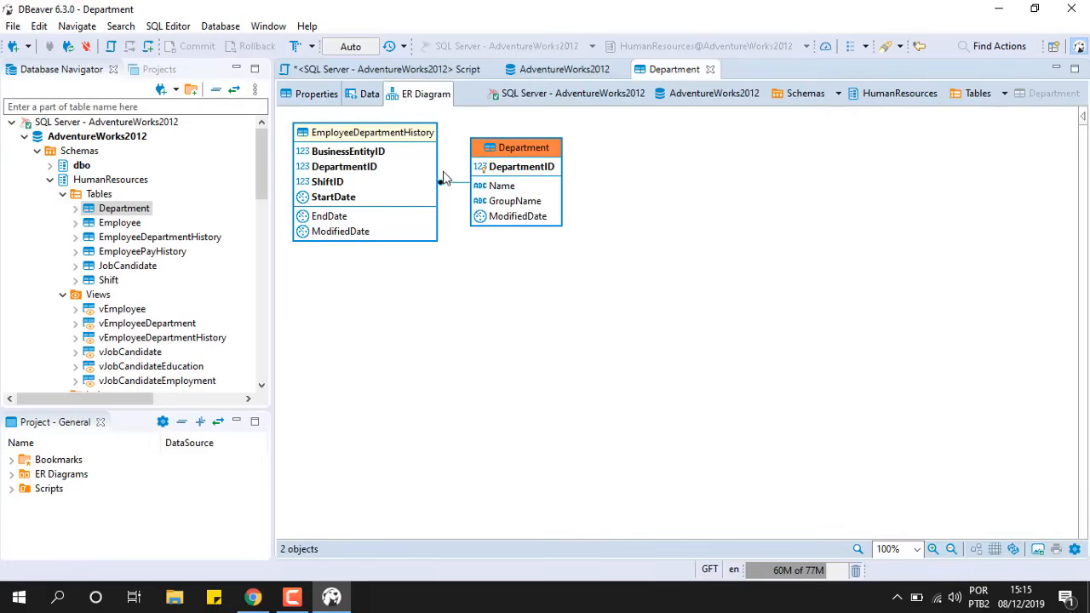
pyautogui.click(711, 70)
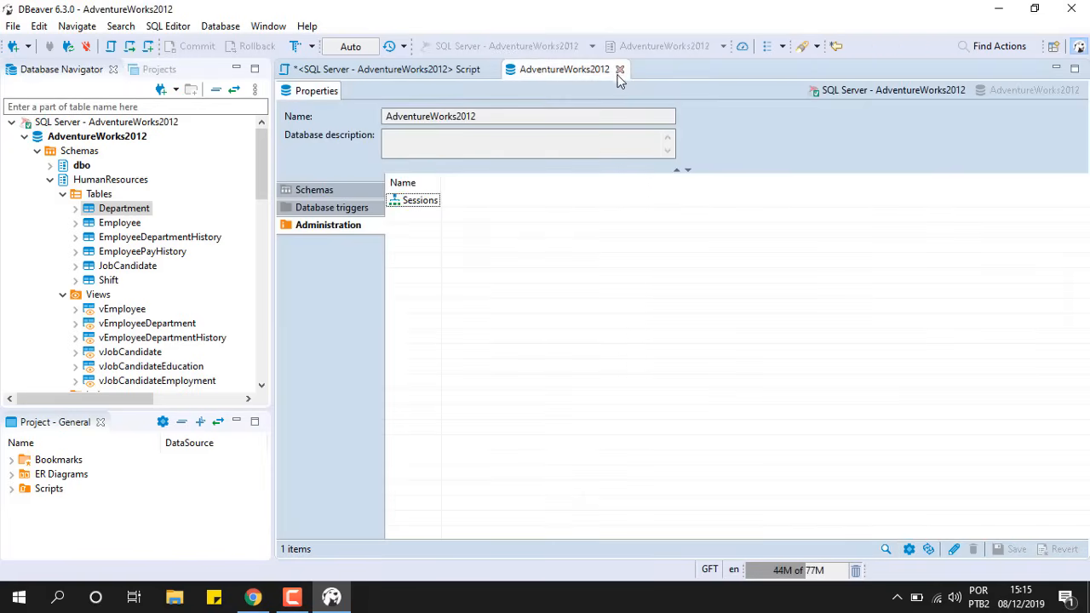
pyautogui.click(621, 71)
# Close the SQL script editor and save the changes in Script.sql.
pyautogui.click(490, 69)
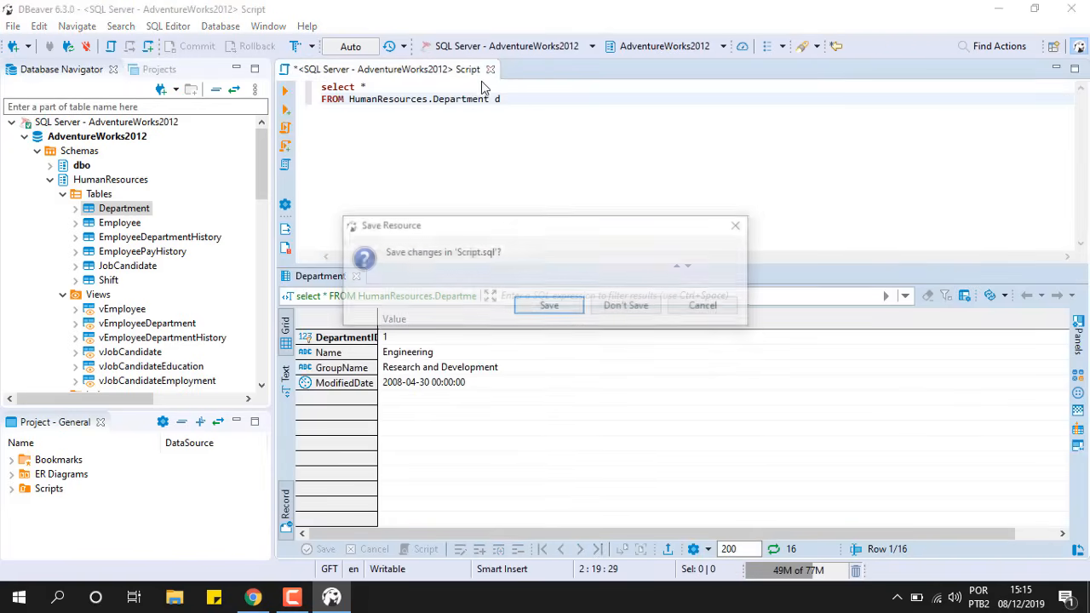
pyautogui.click(706, 306)
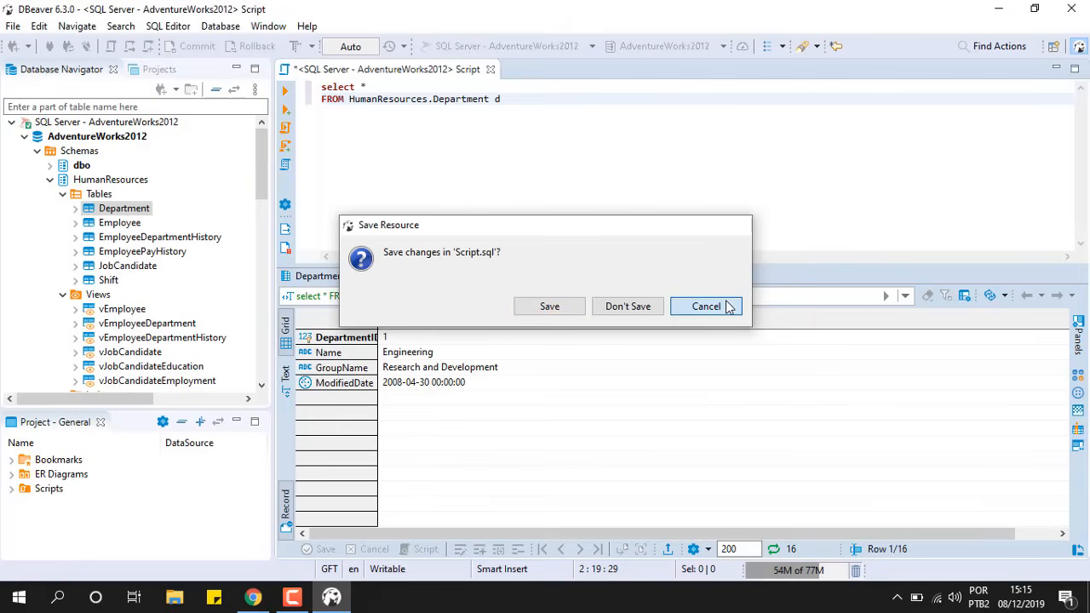
pyautogui.rightClick(434, 72)
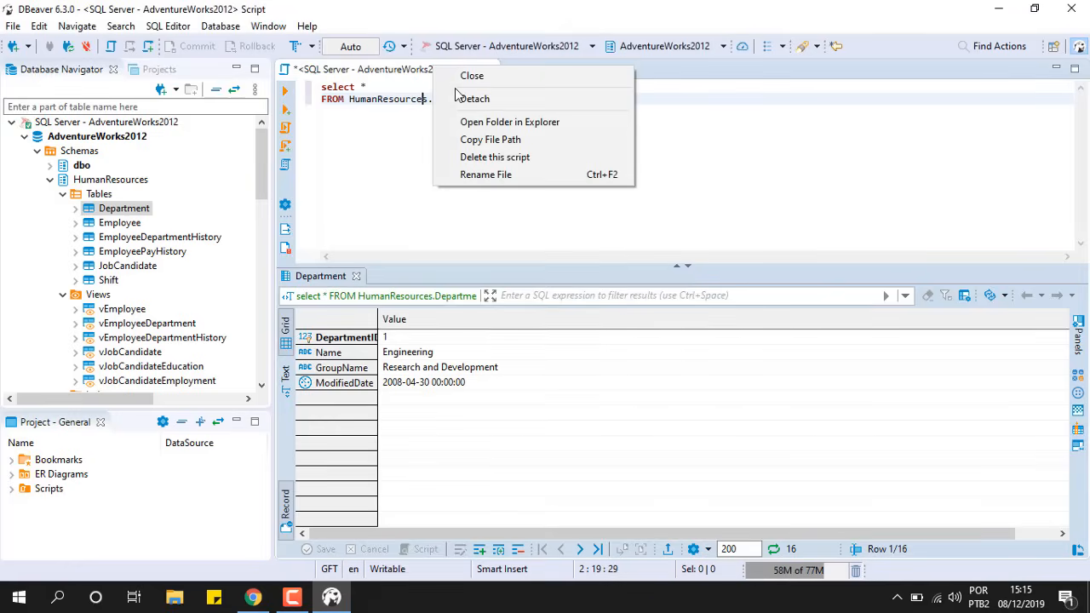
pyautogui.rightClick(358, 73)
pyautogui.click(379, 83)
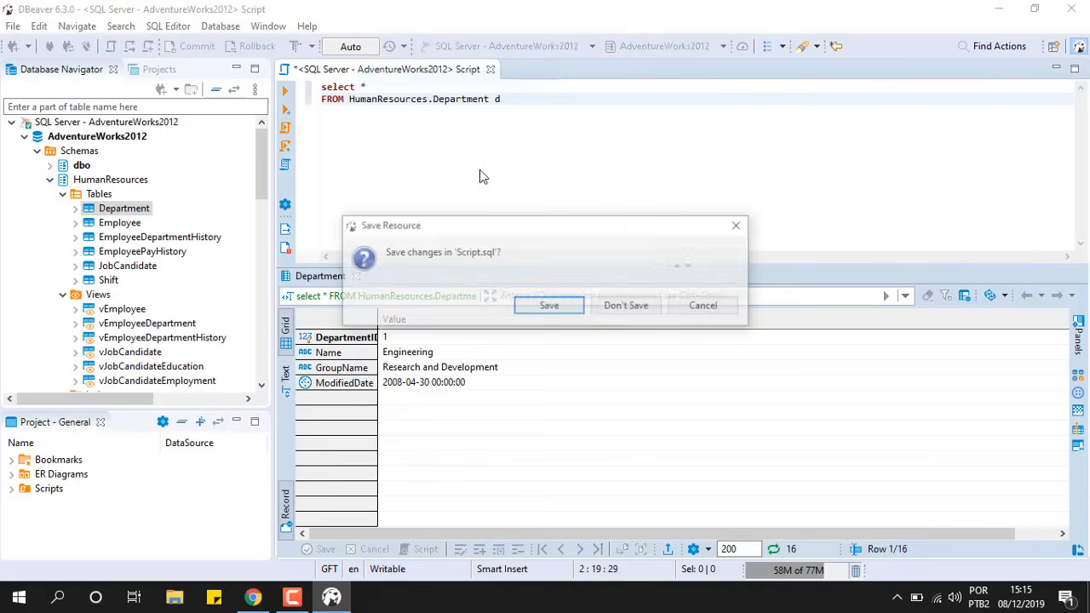
pyautogui.click(550, 306)
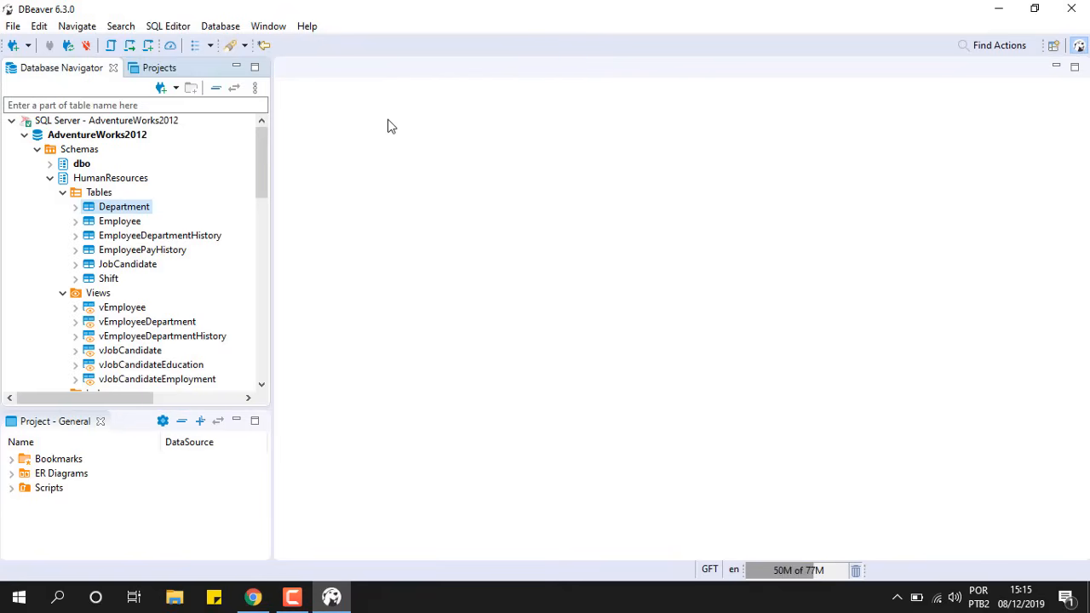
# Reopen the recent SQL script, open its containing folder in Explorer, and select Script.sql there.
pyautogui.click(129, 46)
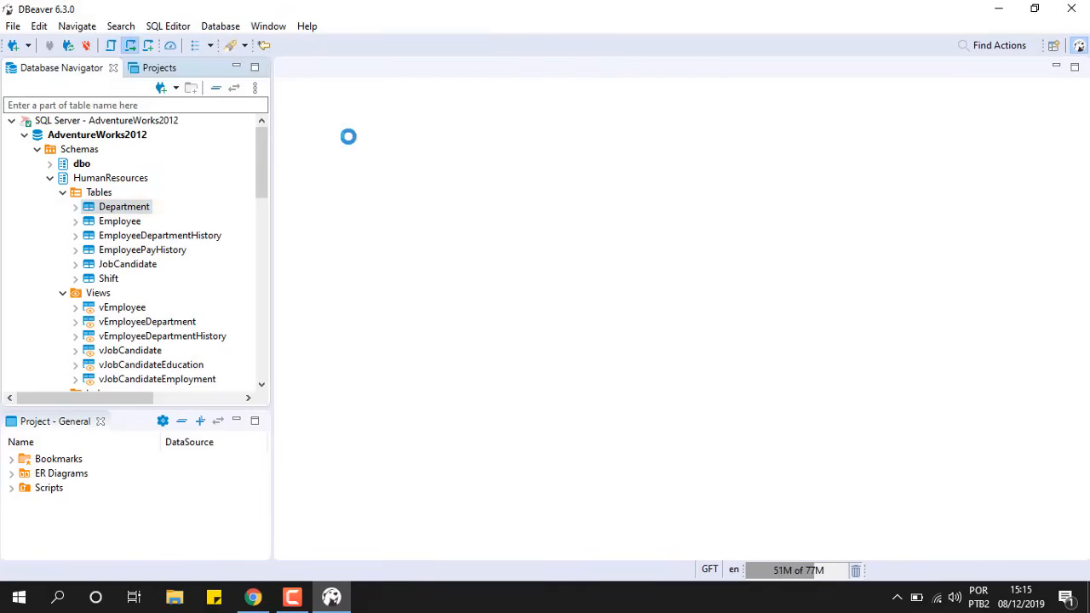
pyautogui.rightClick(374, 74)
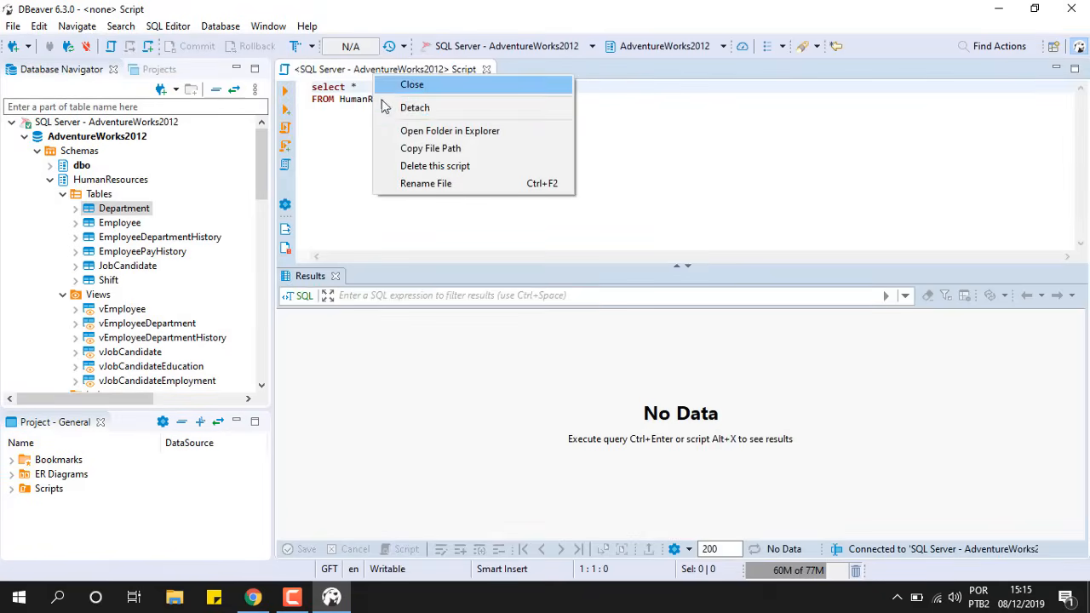
pyautogui.click(430, 134)
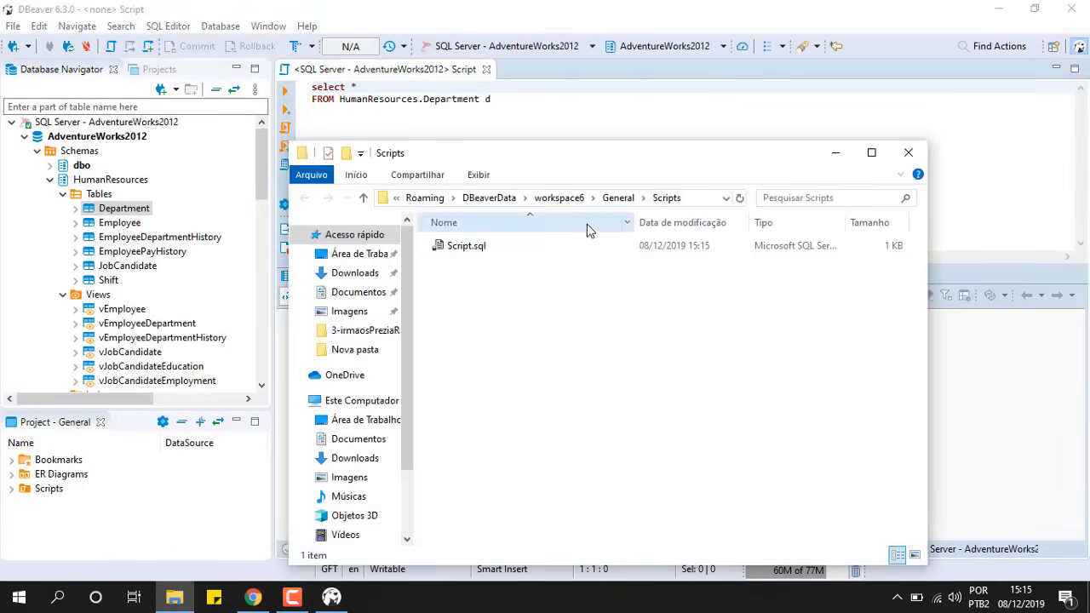
pyautogui.click(478, 256)
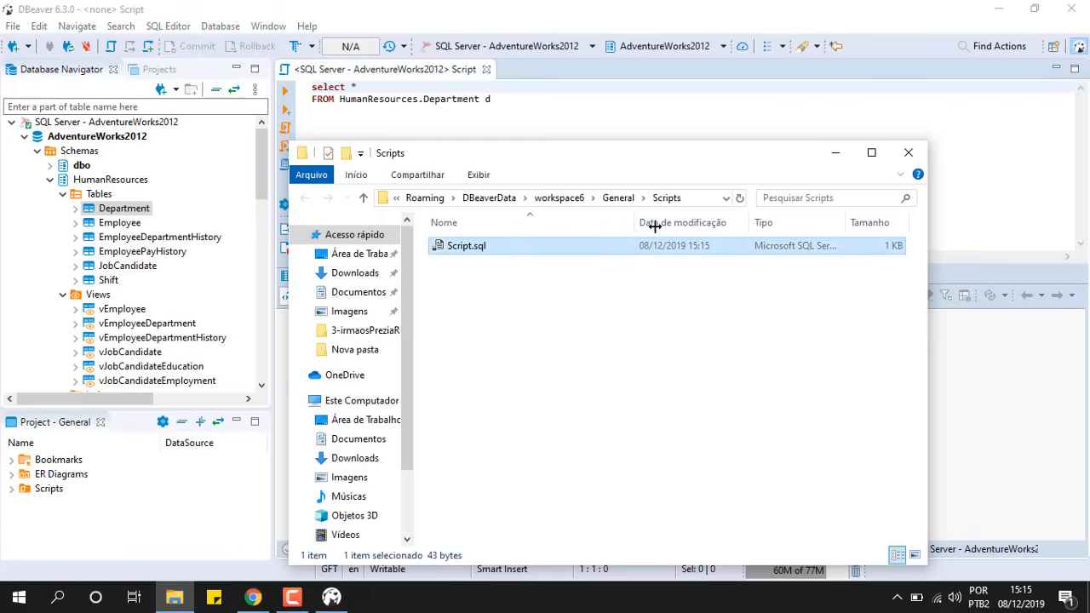
# Close the Explorer window and DBeaver, and relaunch DBeaver from the desktop.
pyautogui.click(917, 160)
pyautogui.click(1072, 10)
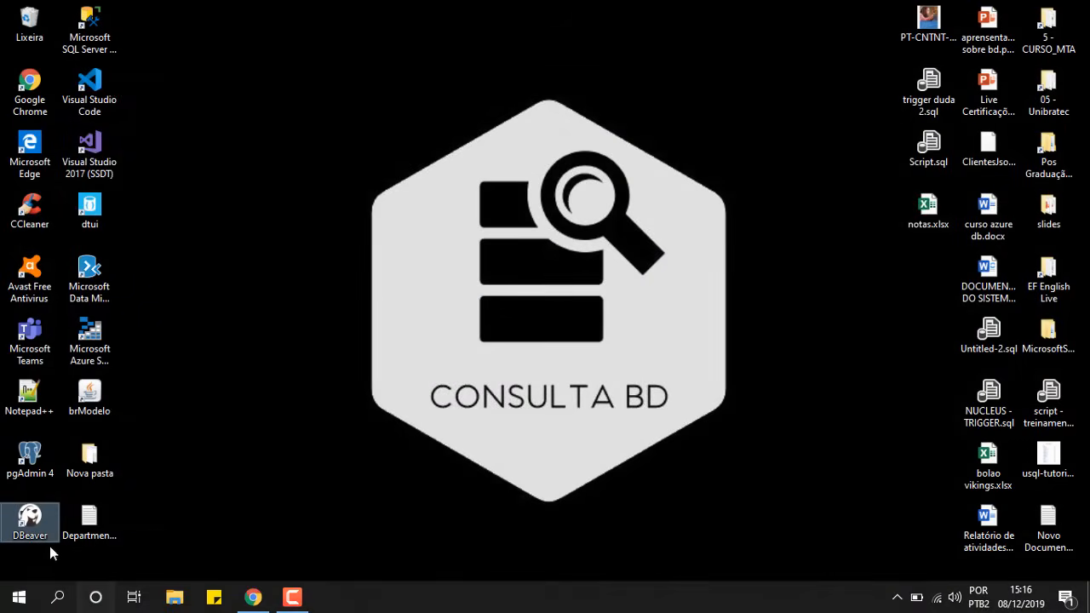
pyautogui.doubleClick(33, 519)
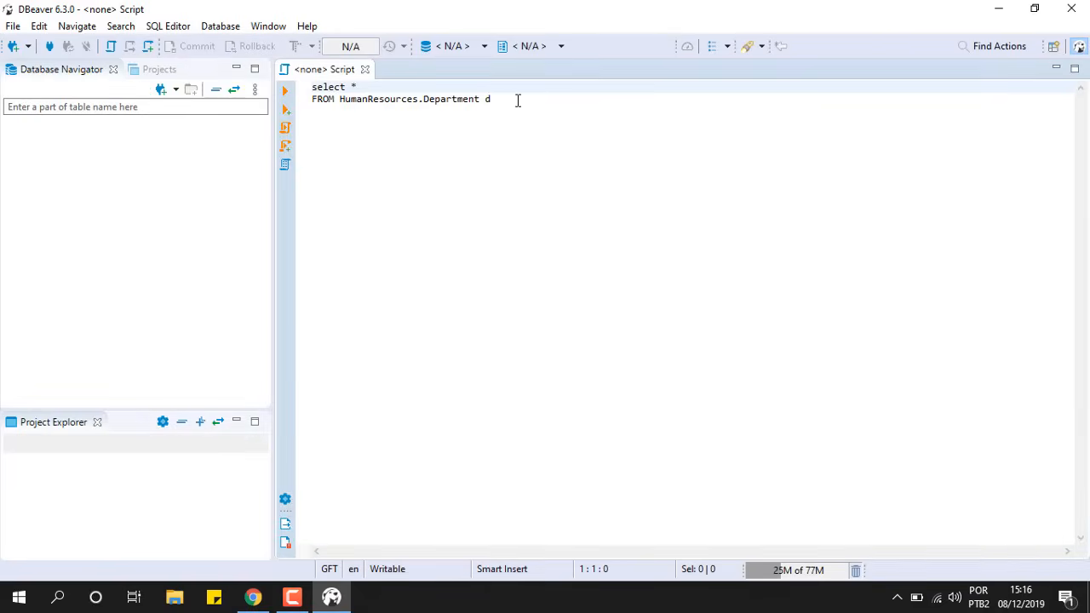
# Open and dismiss the list of selectable databases, keeping AdventureWorks2012, and execute the HumanResources.Department query in the restored script.
pyautogui.moveTo(517, 101); pyautogui.dragTo(560, 106)
pyautogui.click(619, 118)
pyautogui.click(652, 46)
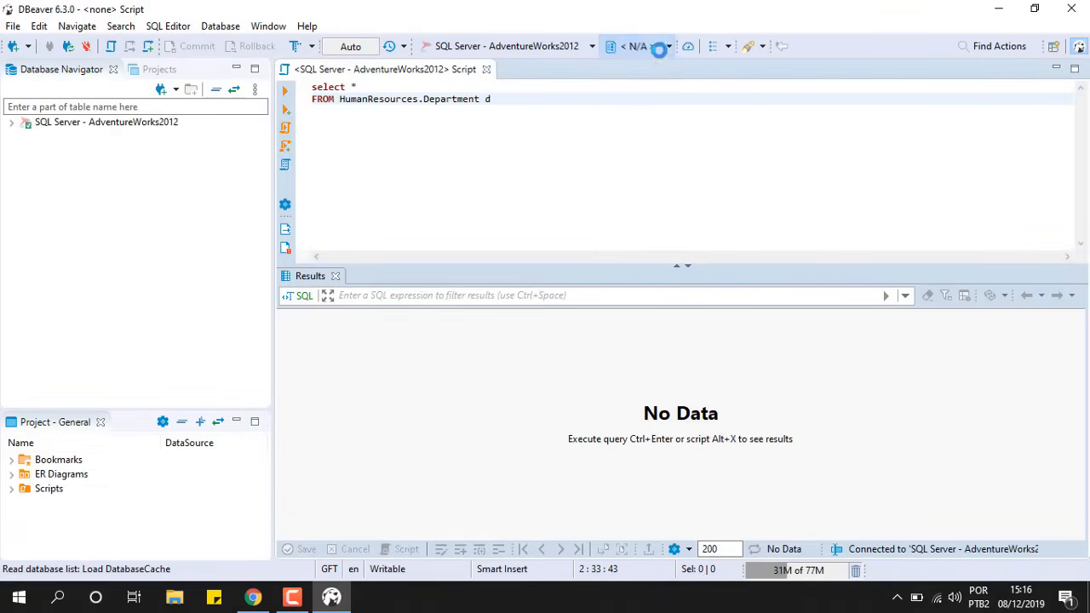
pyautogui.click(672, 47)
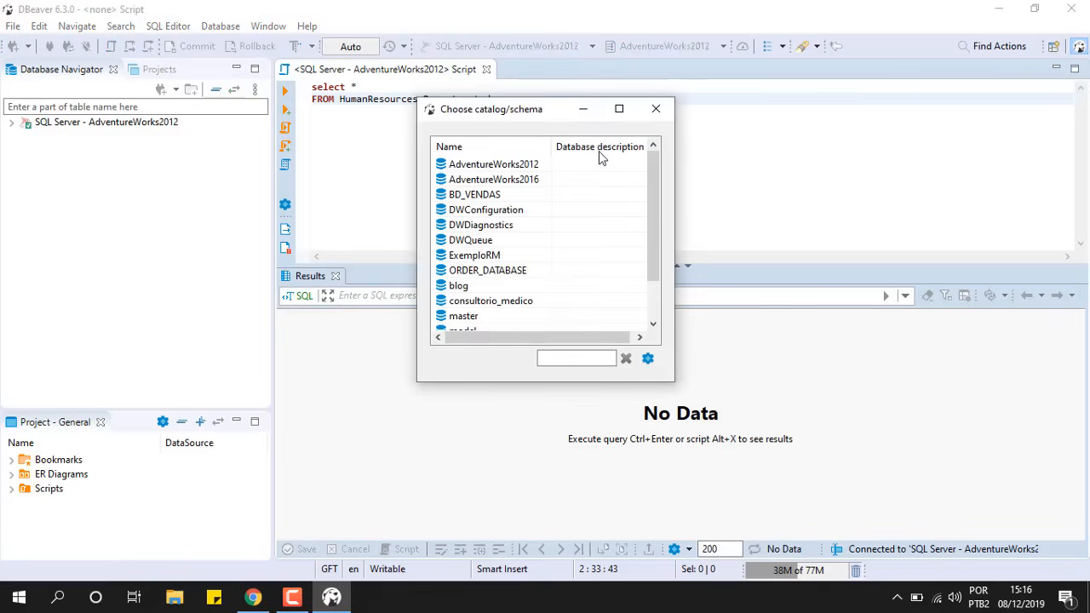
pyautogui.click(656, 108)
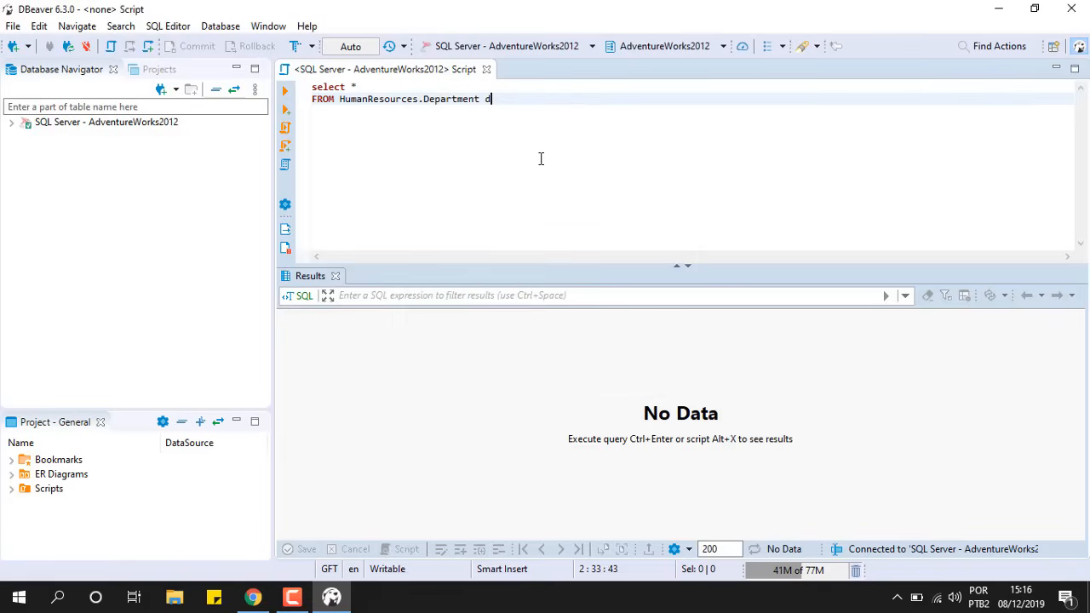
pyautogui.hotkey('ctrl', 'Return')
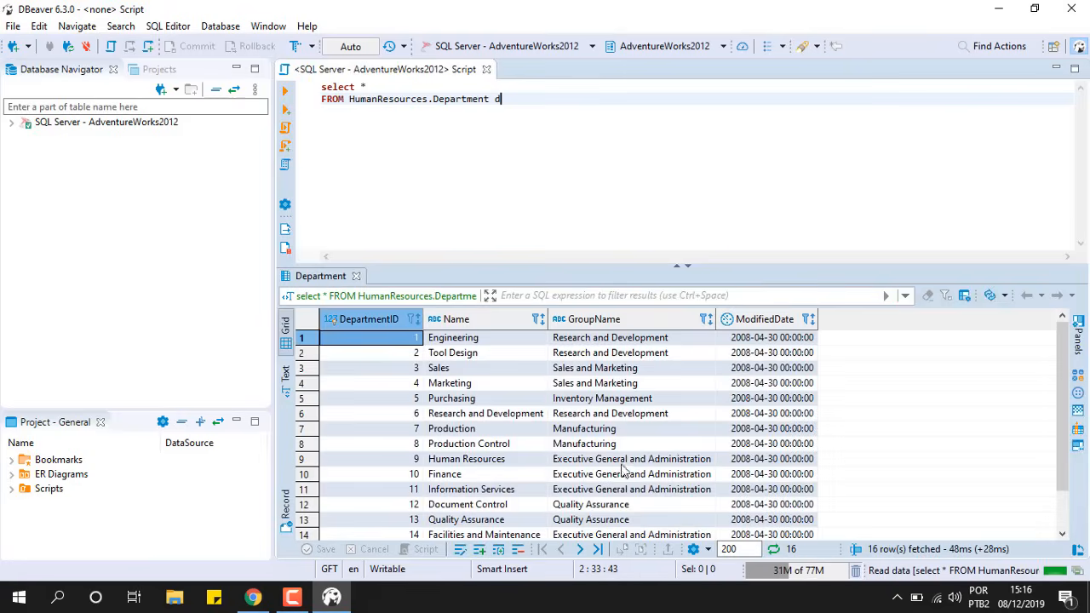
pyautogui.moveTo(329, 600)
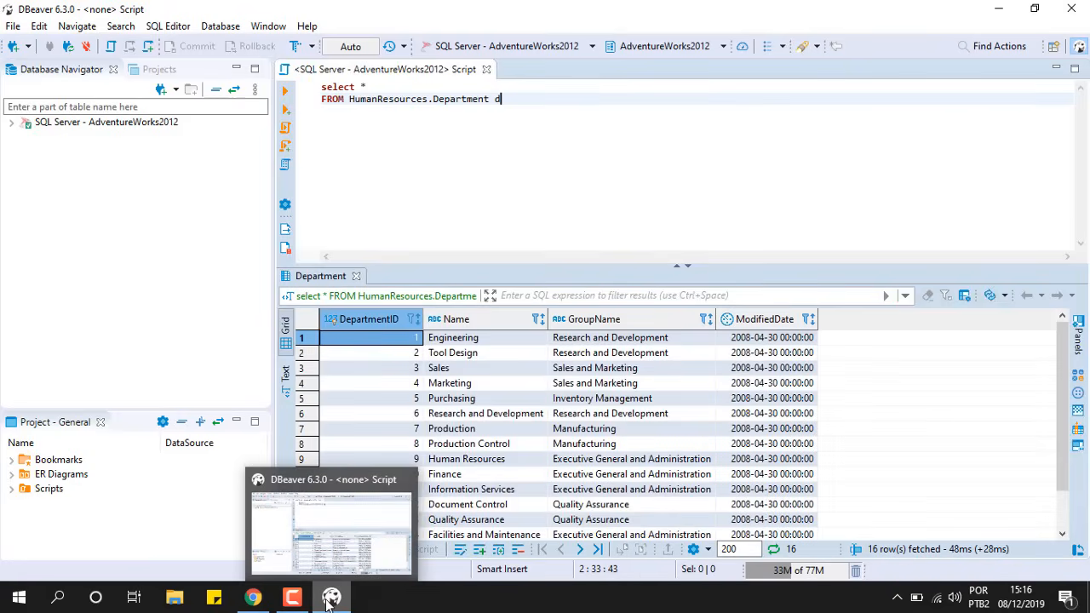